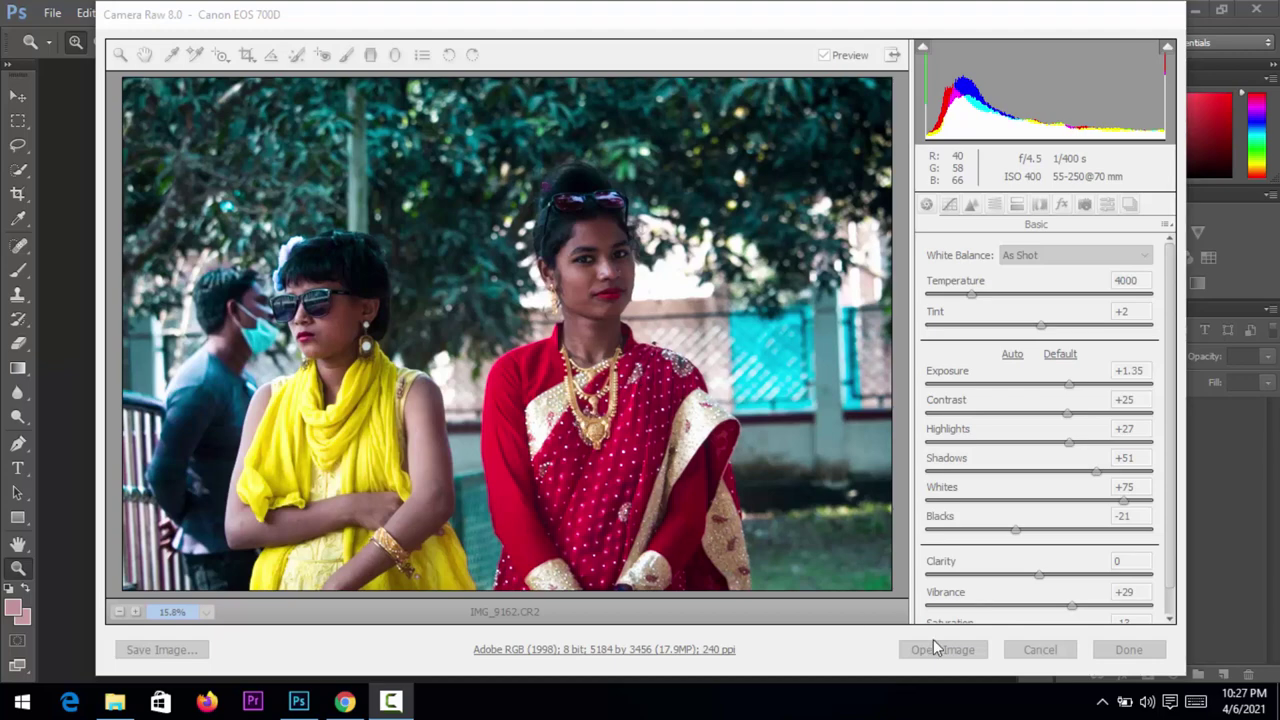
- Inspect the red saree at 100%, 50% and 66.7%, then view the whole photo
left_click(845, 548)
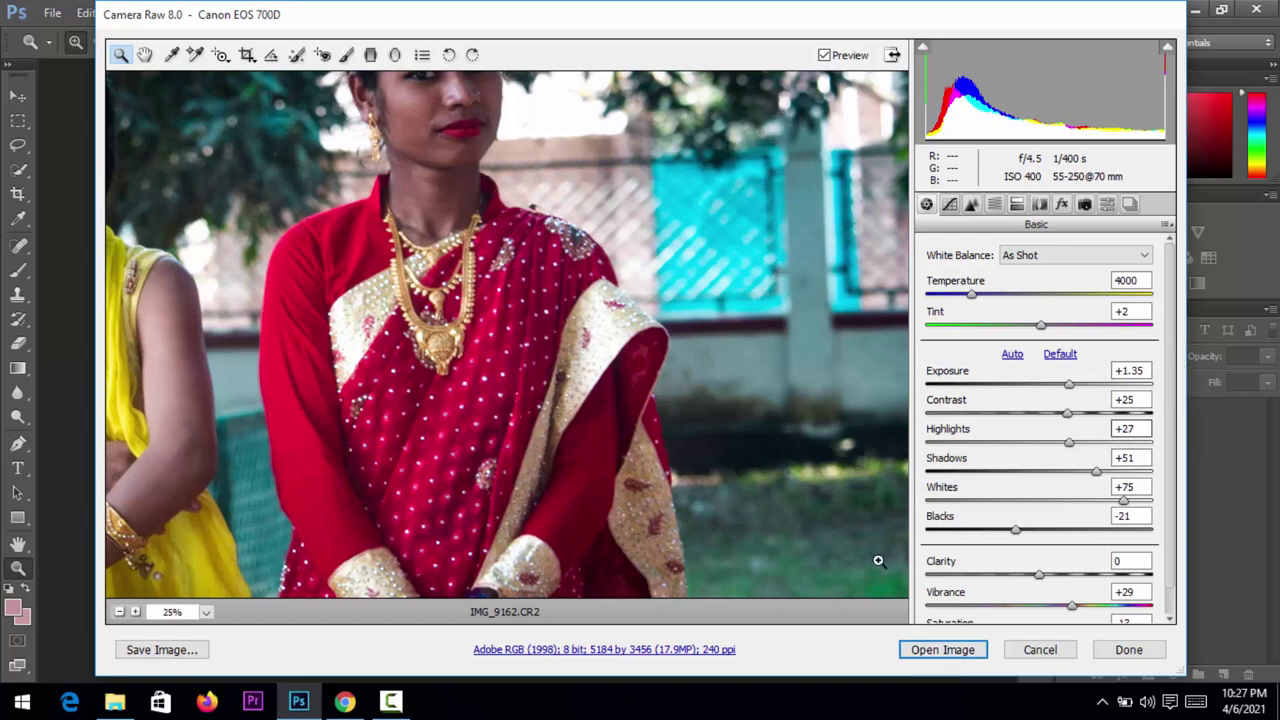
right_click(759, 551)
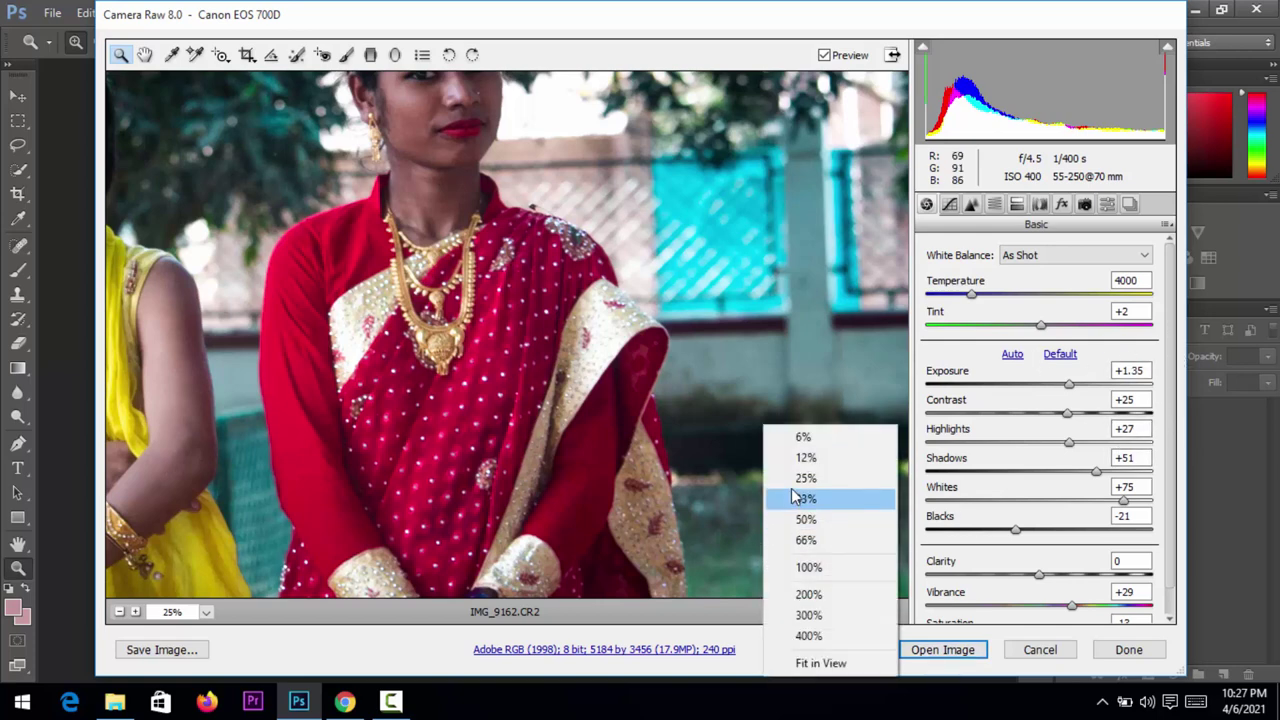
left_click(805, 570)
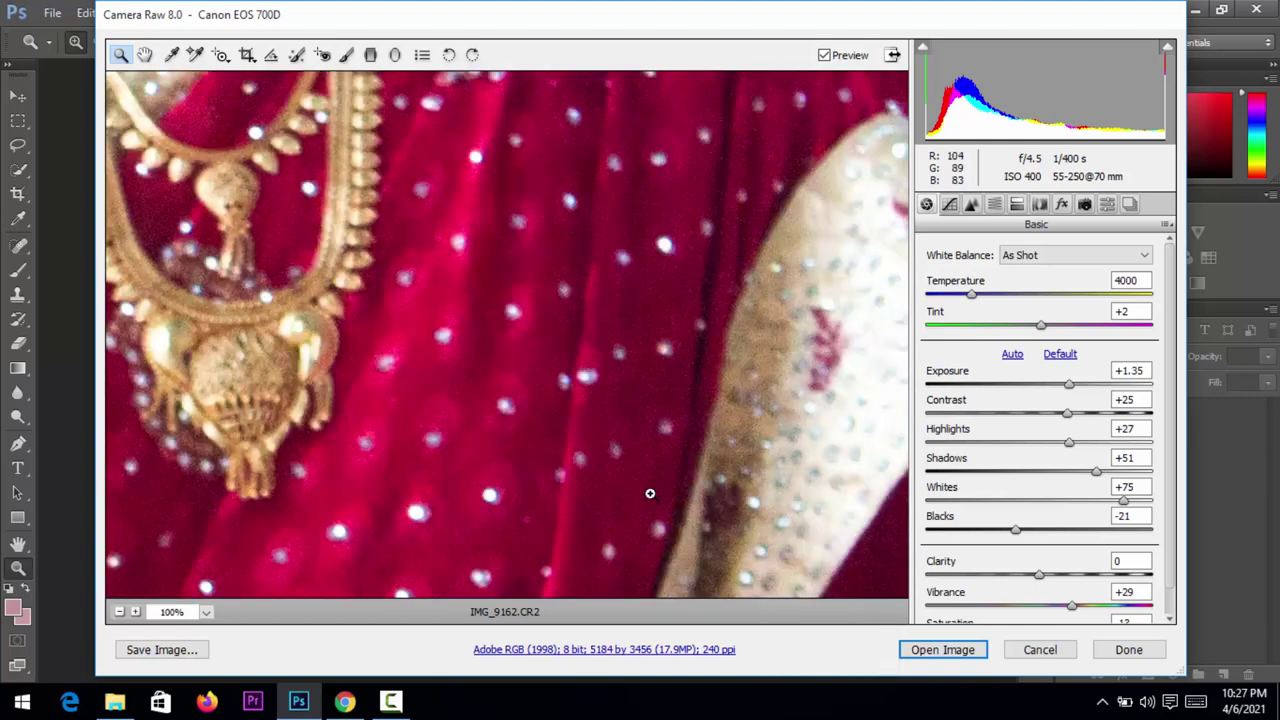
right_click(610, 470)
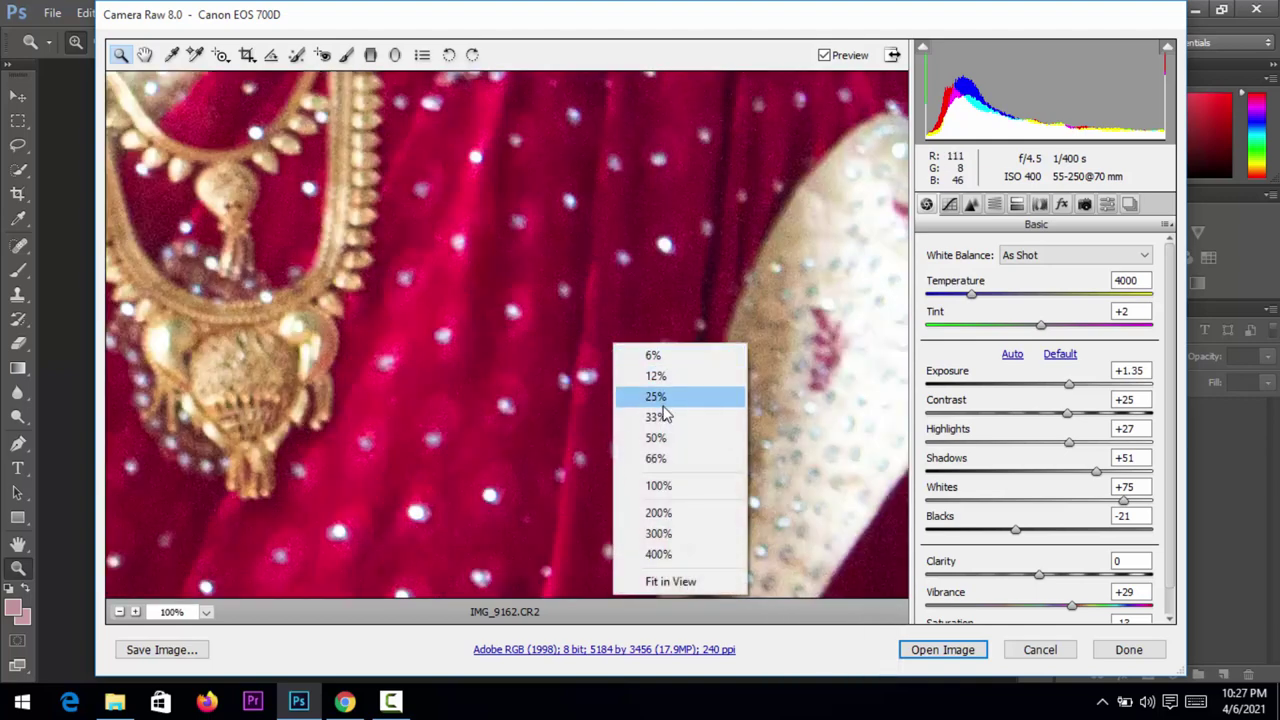
left_click(664, 438)
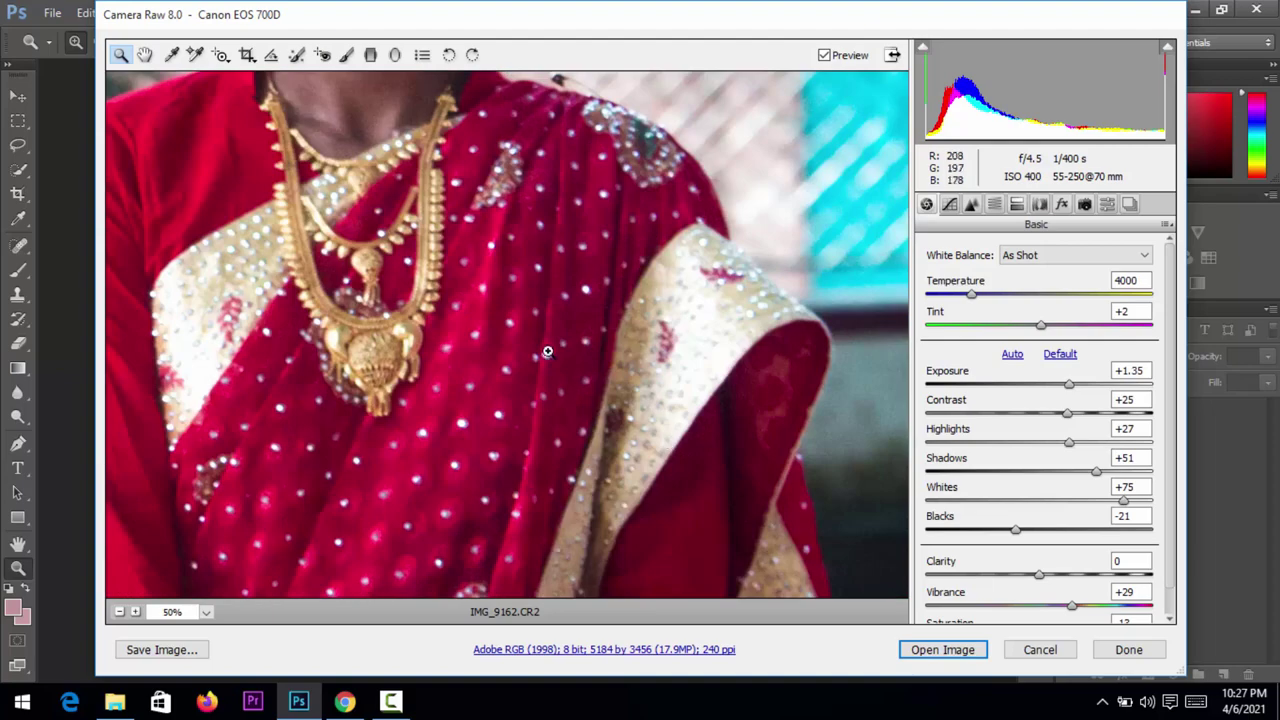
right_click(548, 350)
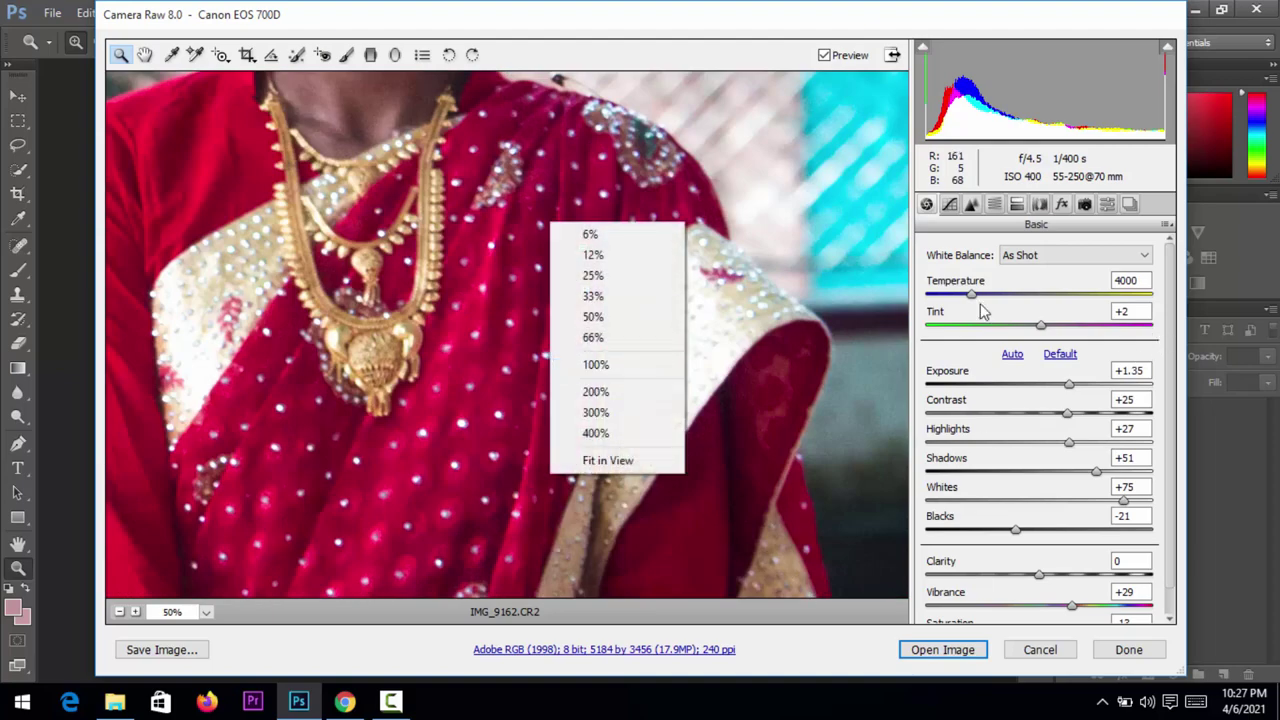
left_click(791, 229)
right_click(640, 240)
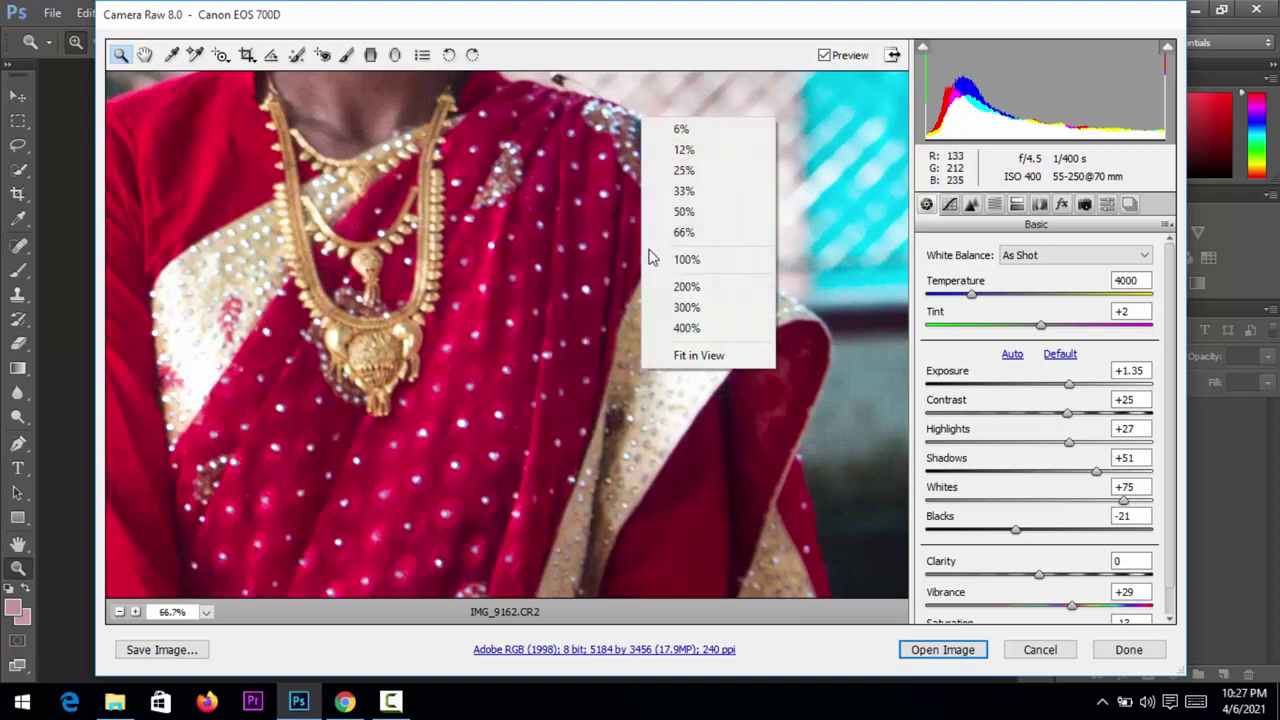
left_click(688, 150)
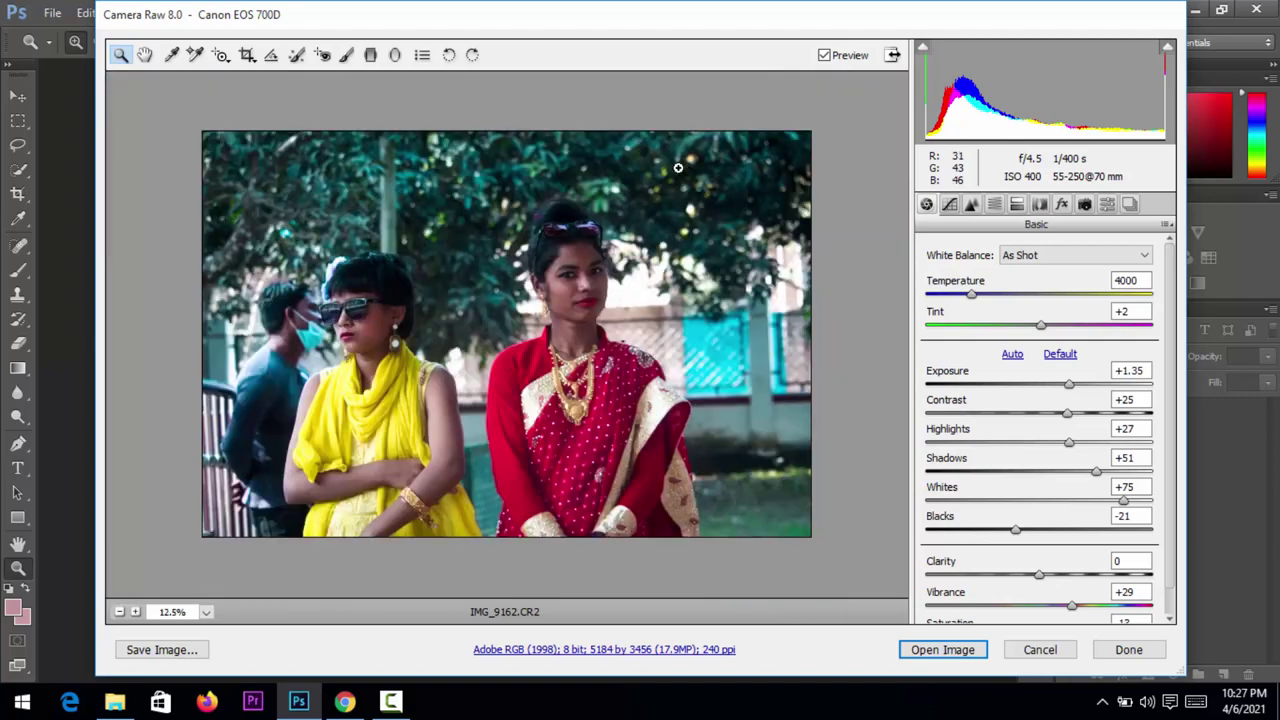
- Set Exposure +2.05, Contrast +51, Highlights +12 and Blacks +8
left_click_drag(1069, 385, 1088, 388)
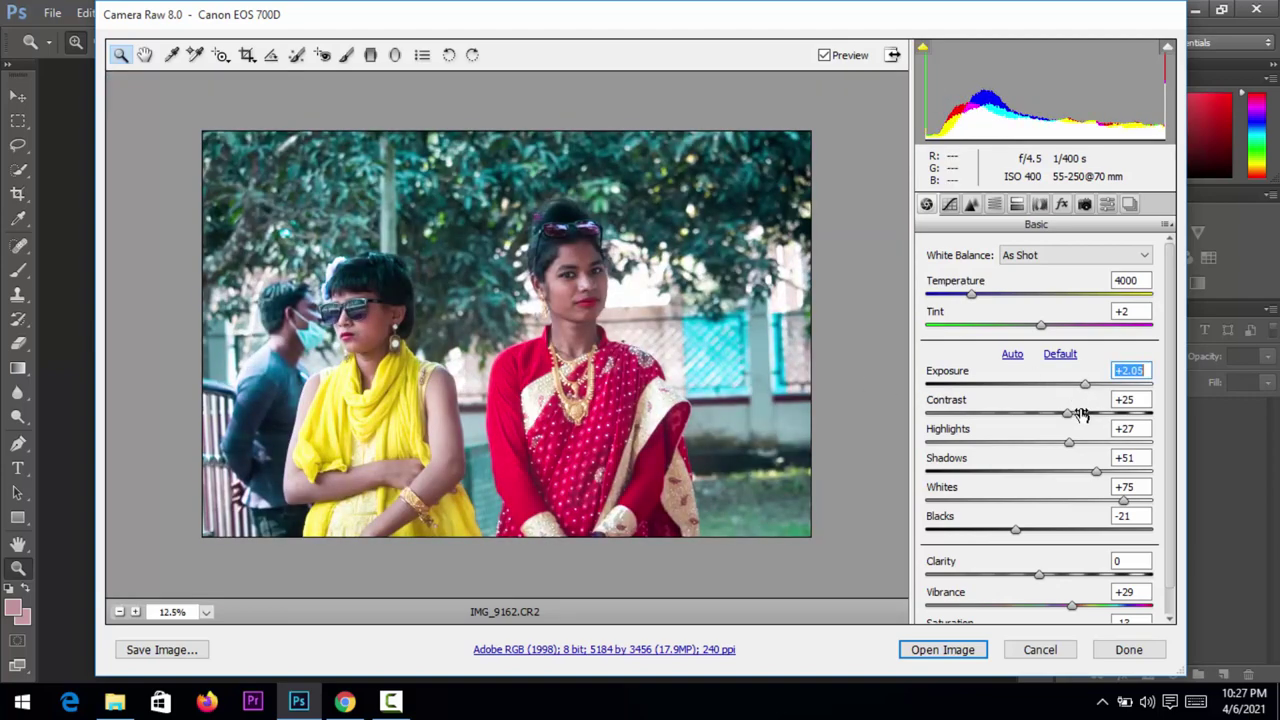
mouse_move(1082, 418)
left_mouse_down()
mouse_move(1098, 418)
mouse_move(1058, 450)
left_mouse_up()
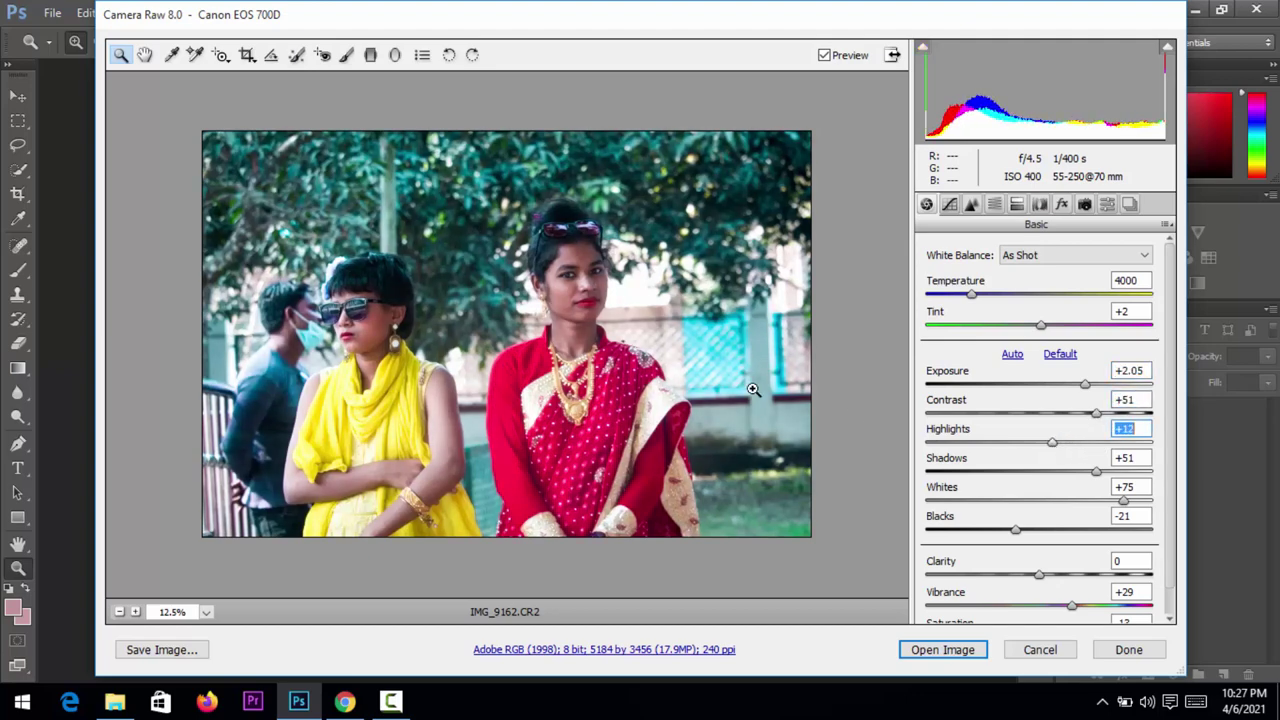
left_click(612, 318)
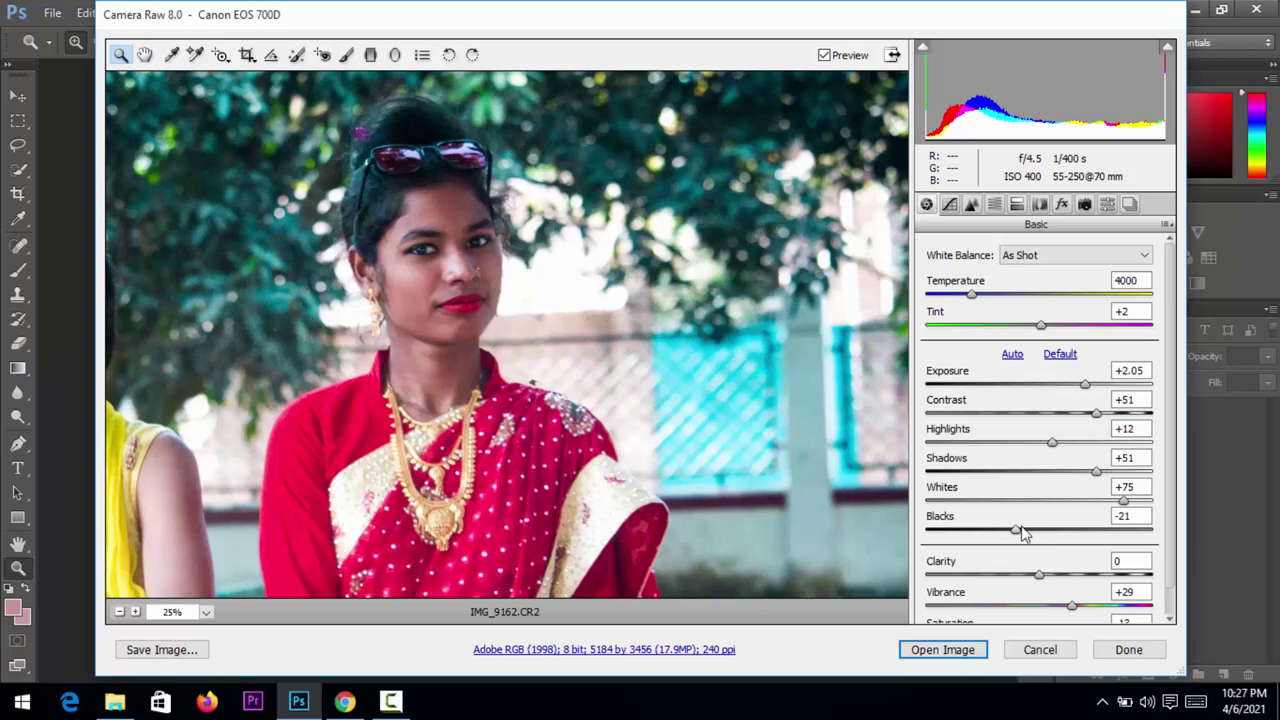
left_click_drag(1025, 535, 1048, 530)
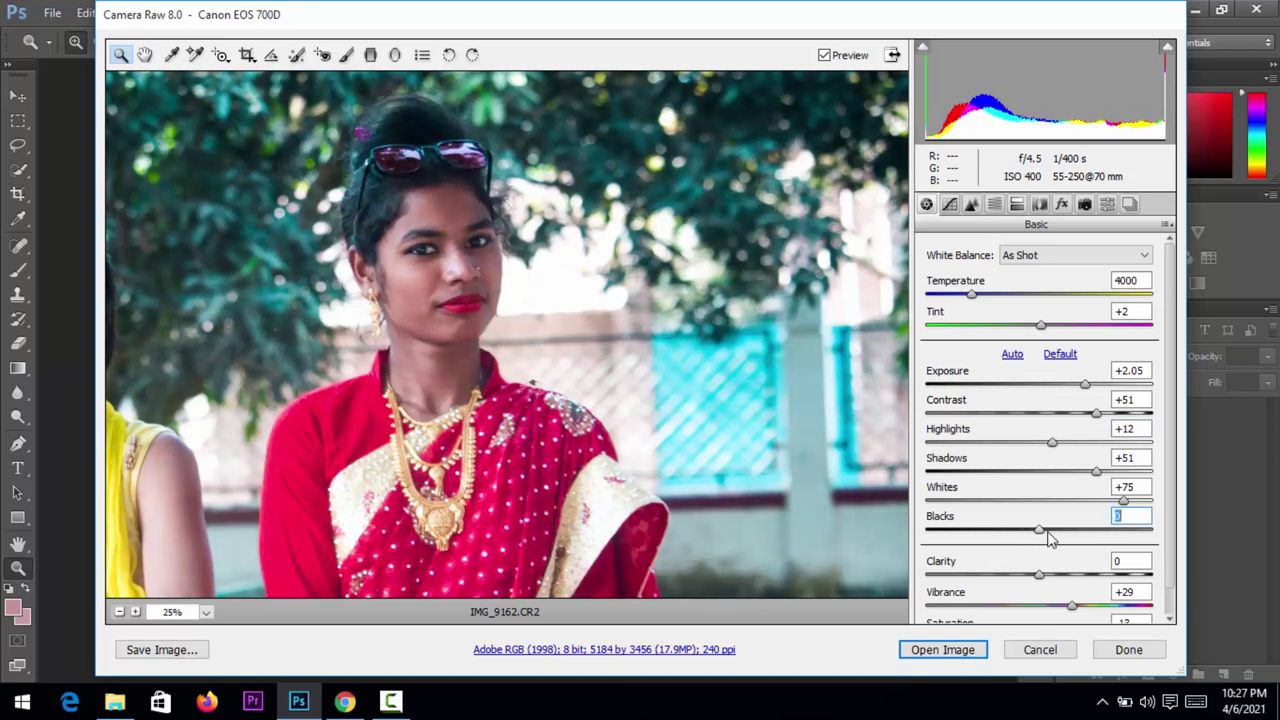
- Set Clarity +3, Vibrance +60 and Saturation +13
left_click_drag(1043, 577, 1036, 577)
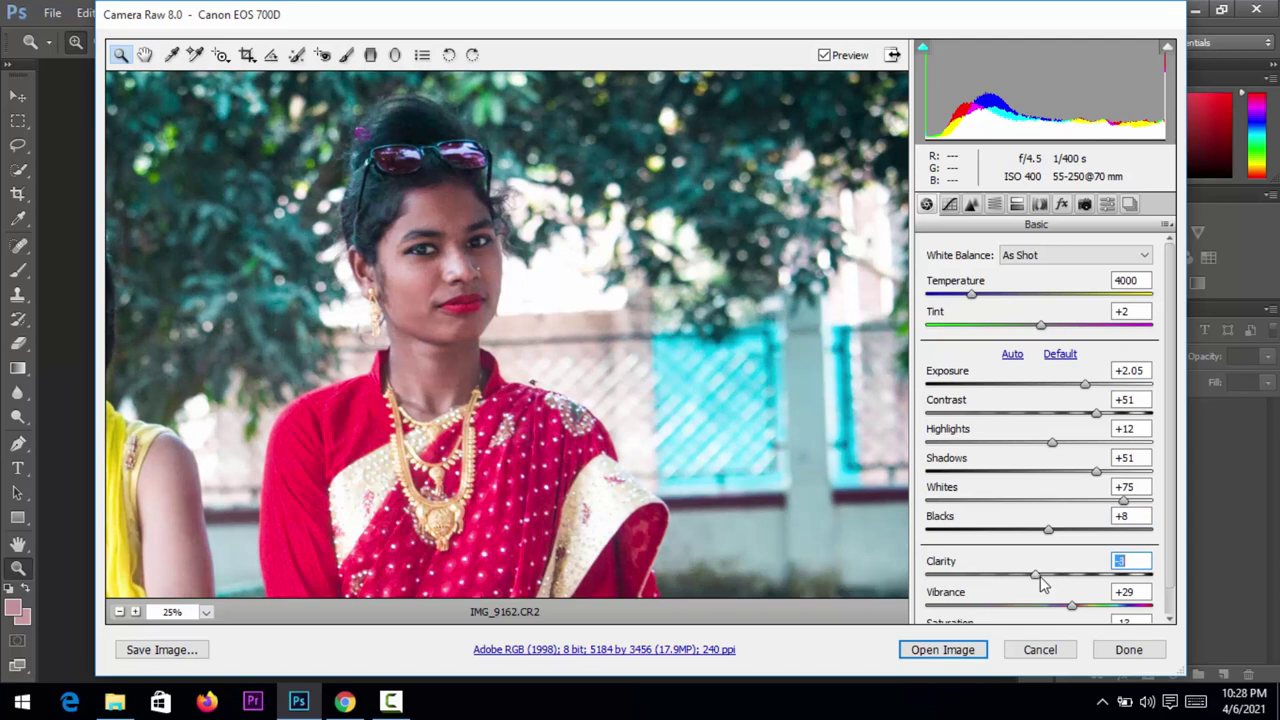
left_click_drag(1035, 577, 1115, 608)
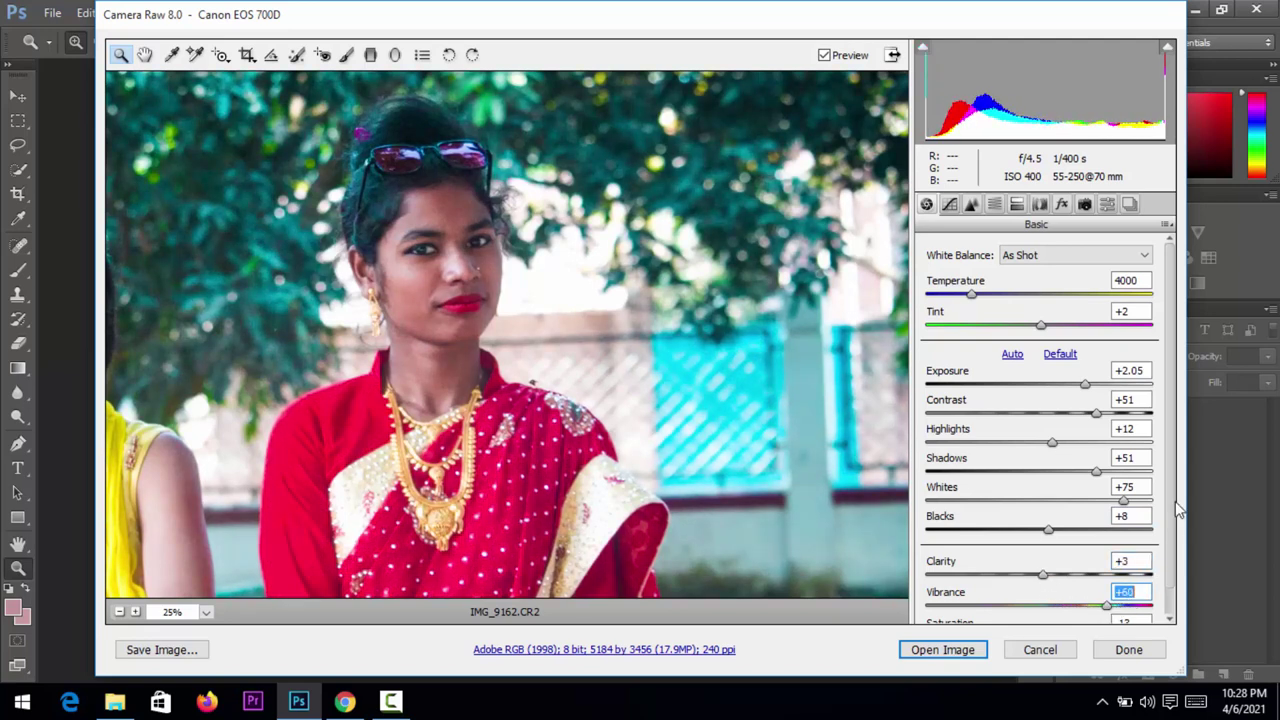
scroll(1175, 485, "down", 1)
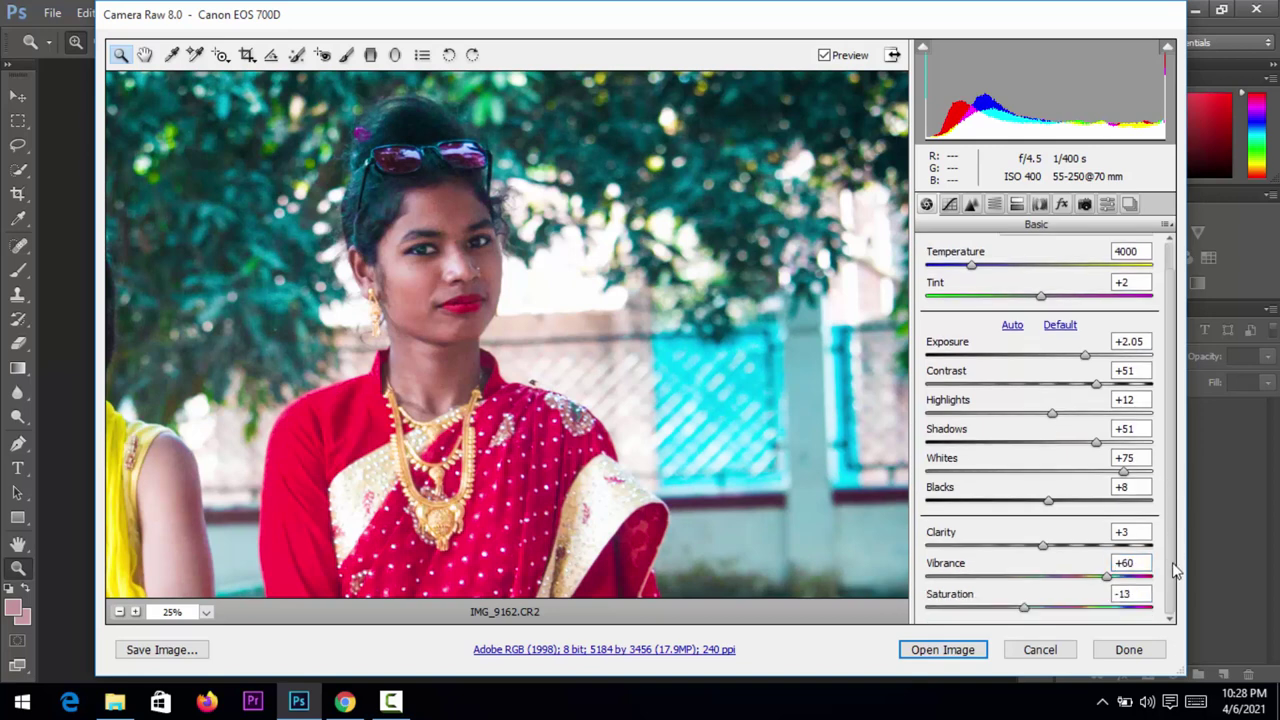
left_click_drag(1020, 620, 1090, 615)
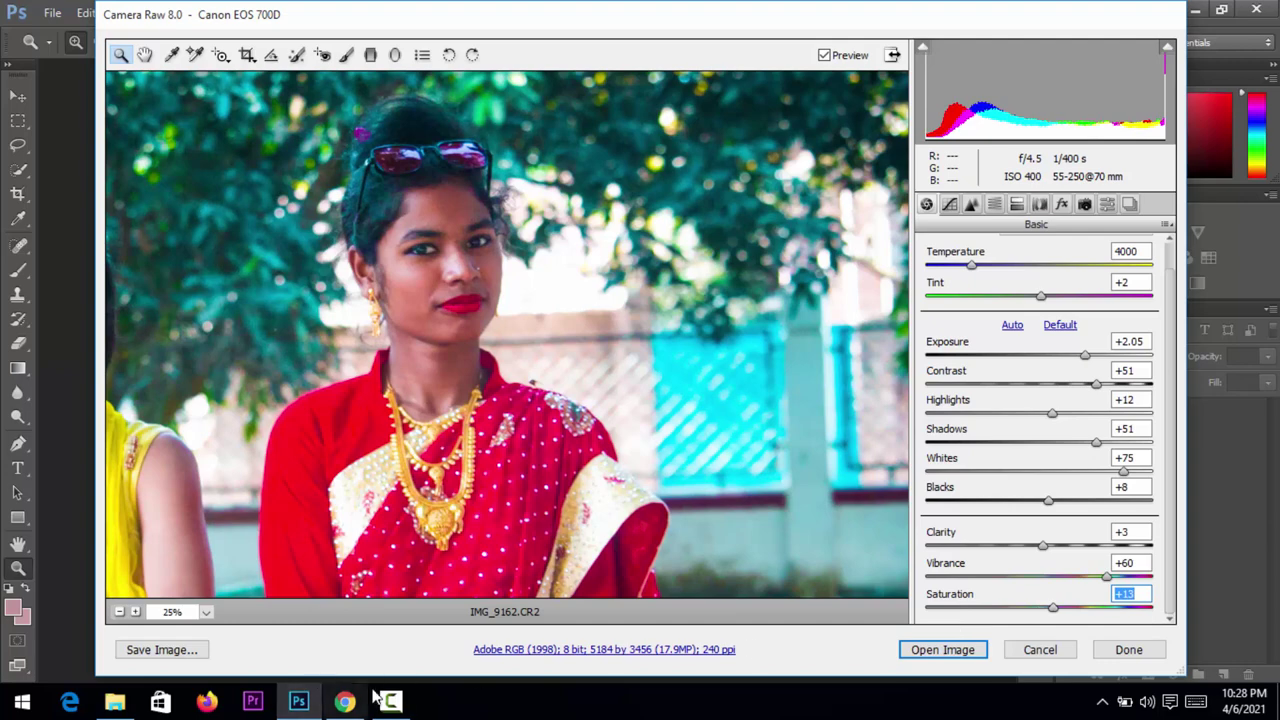
- Check the photo zoomed in and at 25%, then refine Vibrance to +63 and Saturation to +11
left_click(345, 703)
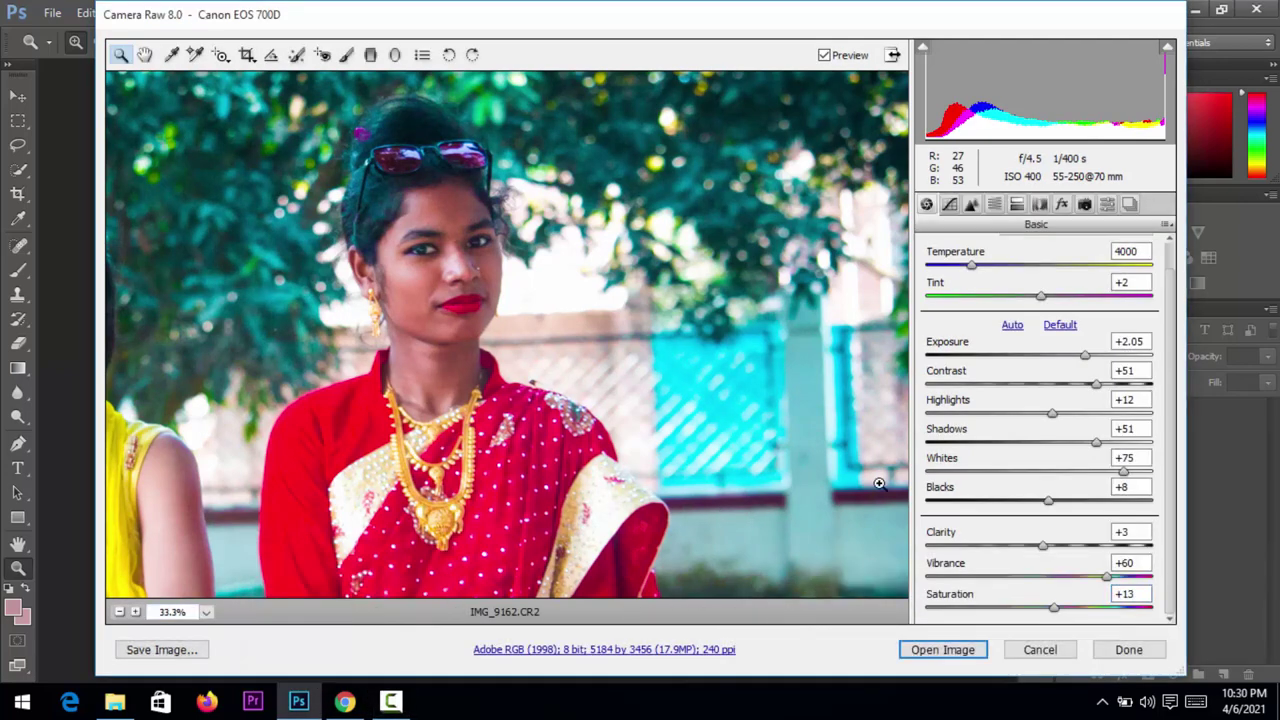
left_click(656, 498)
right_click(485, 352)
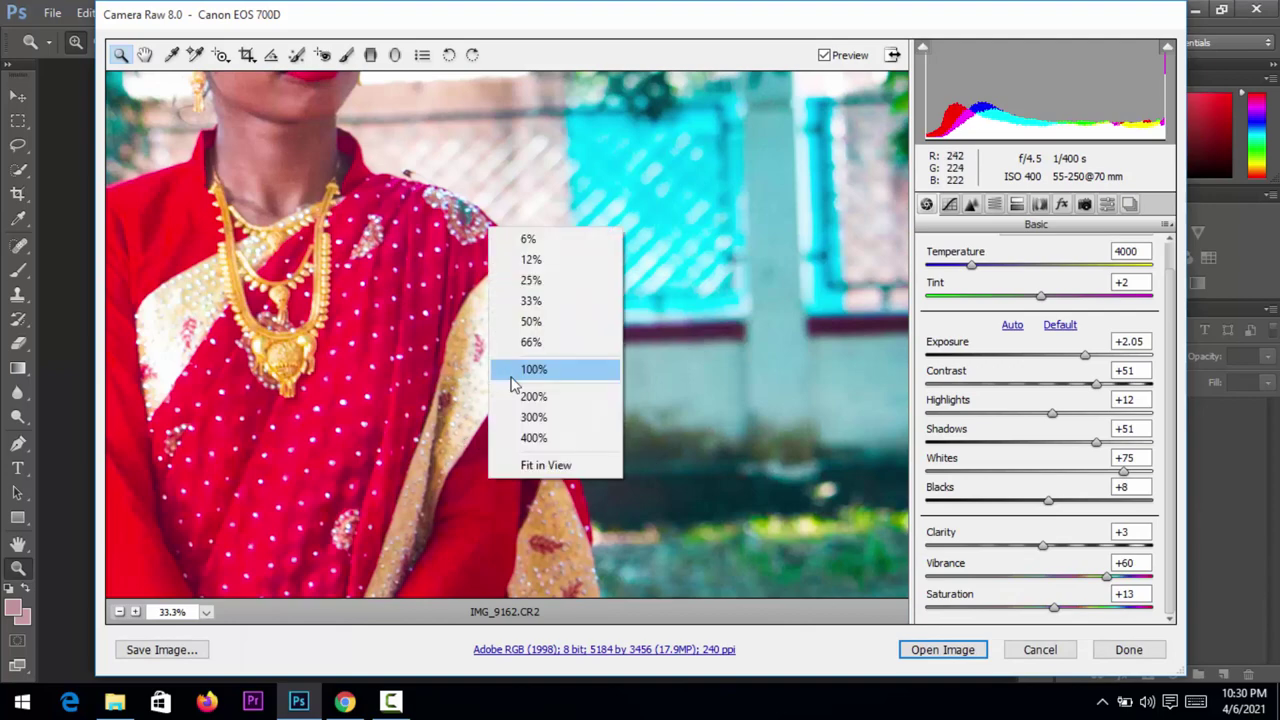
left_click(530, 280)
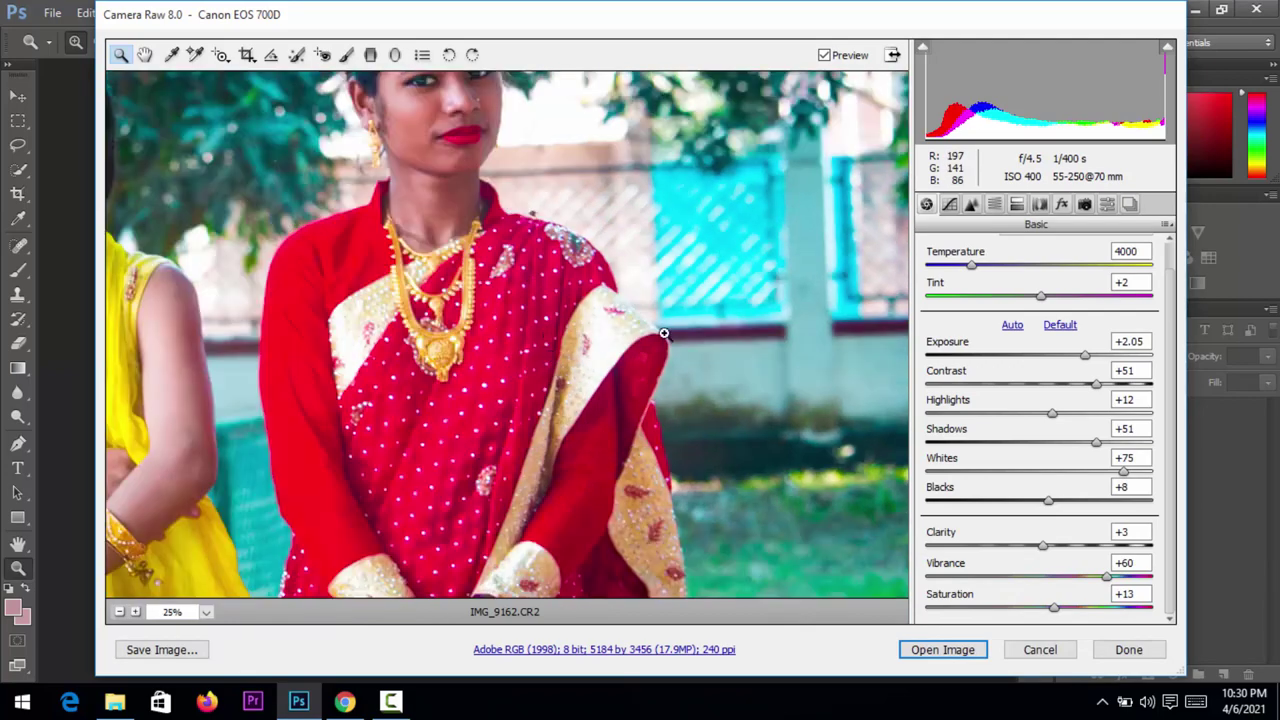
scroll(1174, 303, "up", 1)
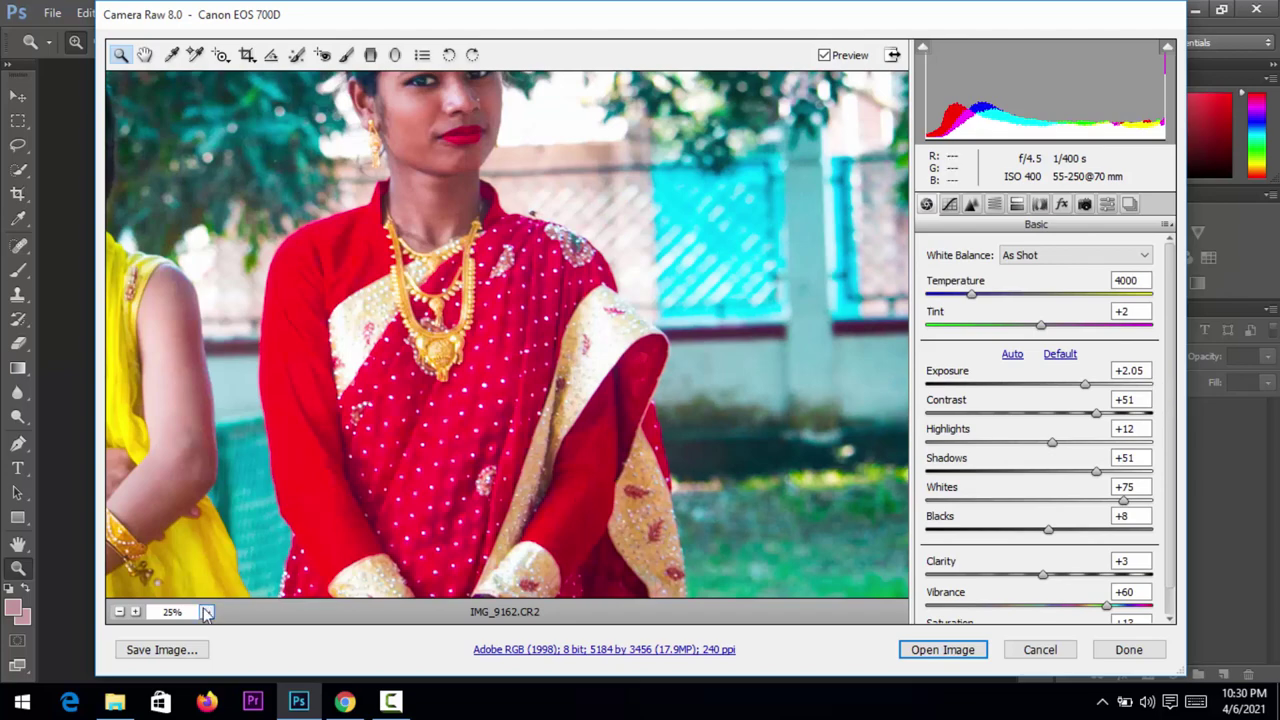
left_click(120, 612)
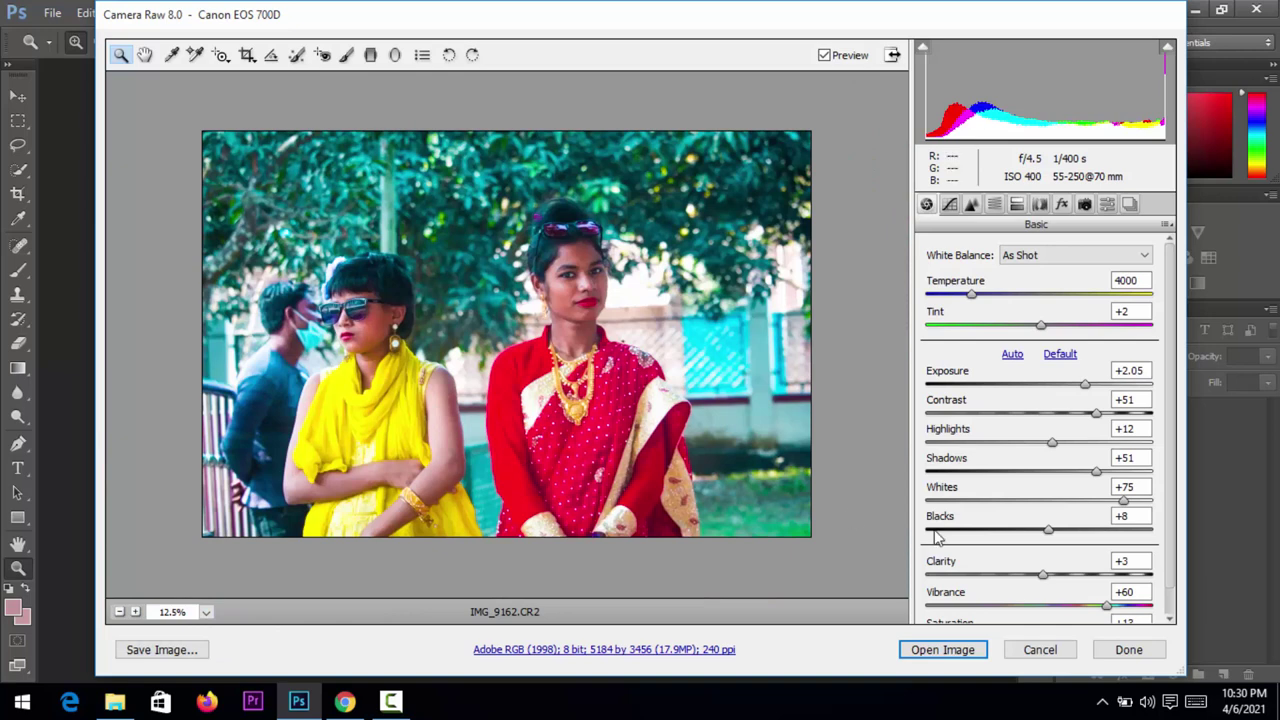
scroll(1174, 612, "down", 1)
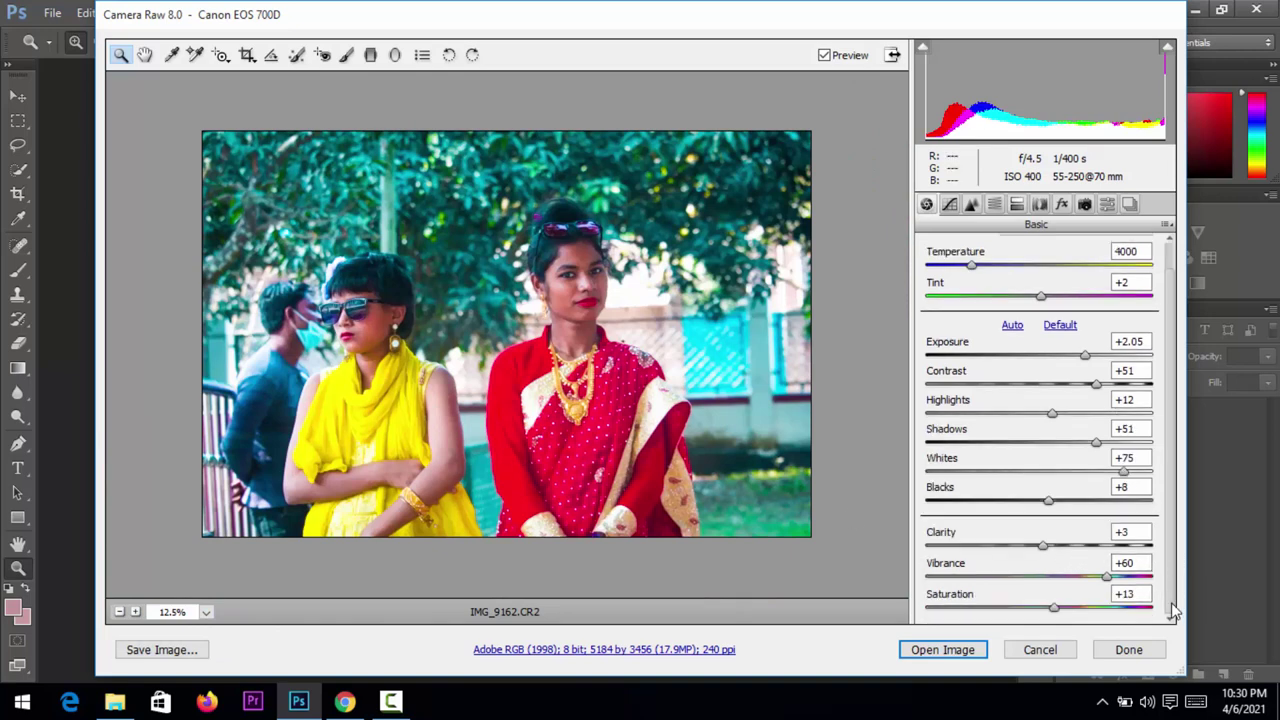
left_click_drag(1108, 583, 1051, 616)
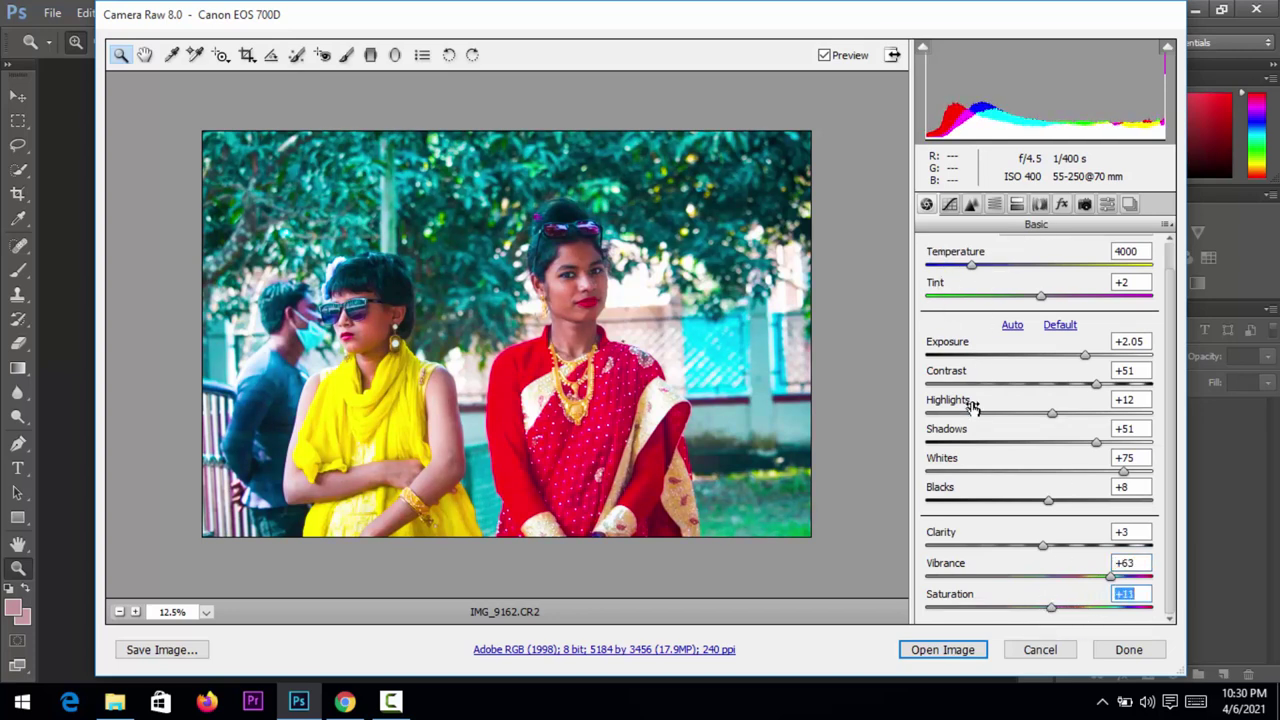
- Set HSL hues to Greens +50, Aquas -45, Blues -8 and Purples +13
left_click(971, 204)
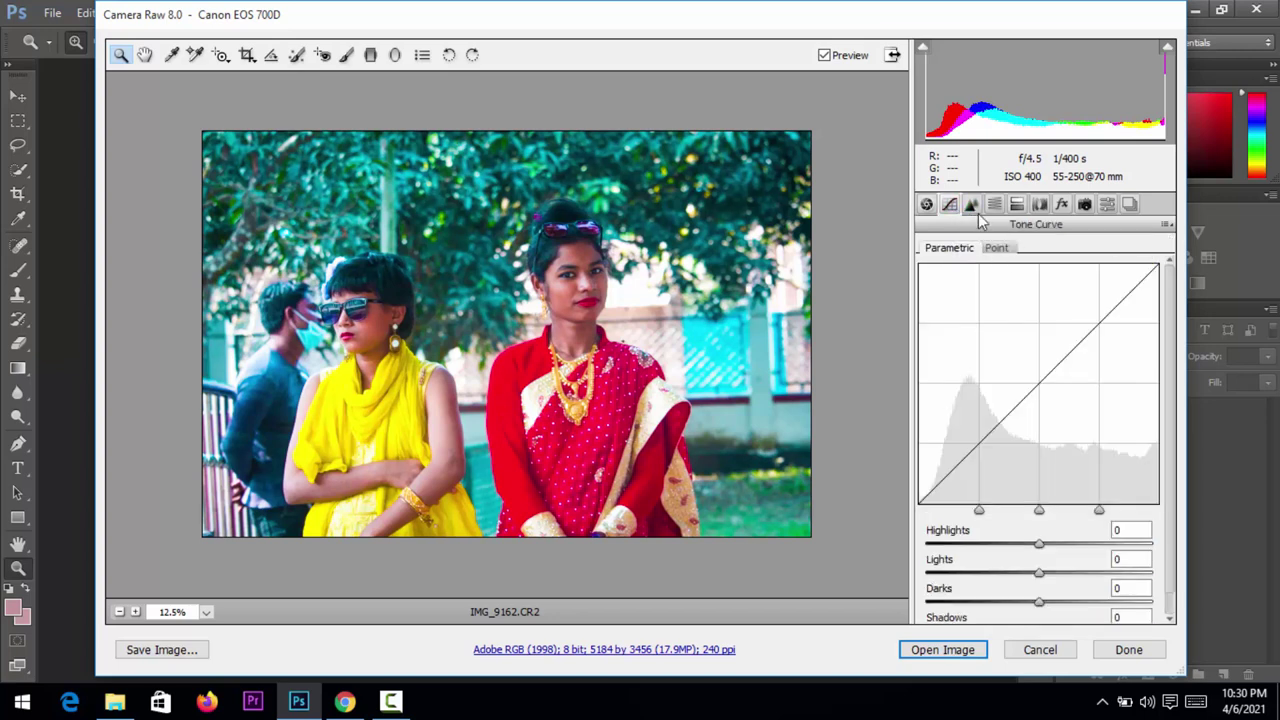
left_click(974, 211)
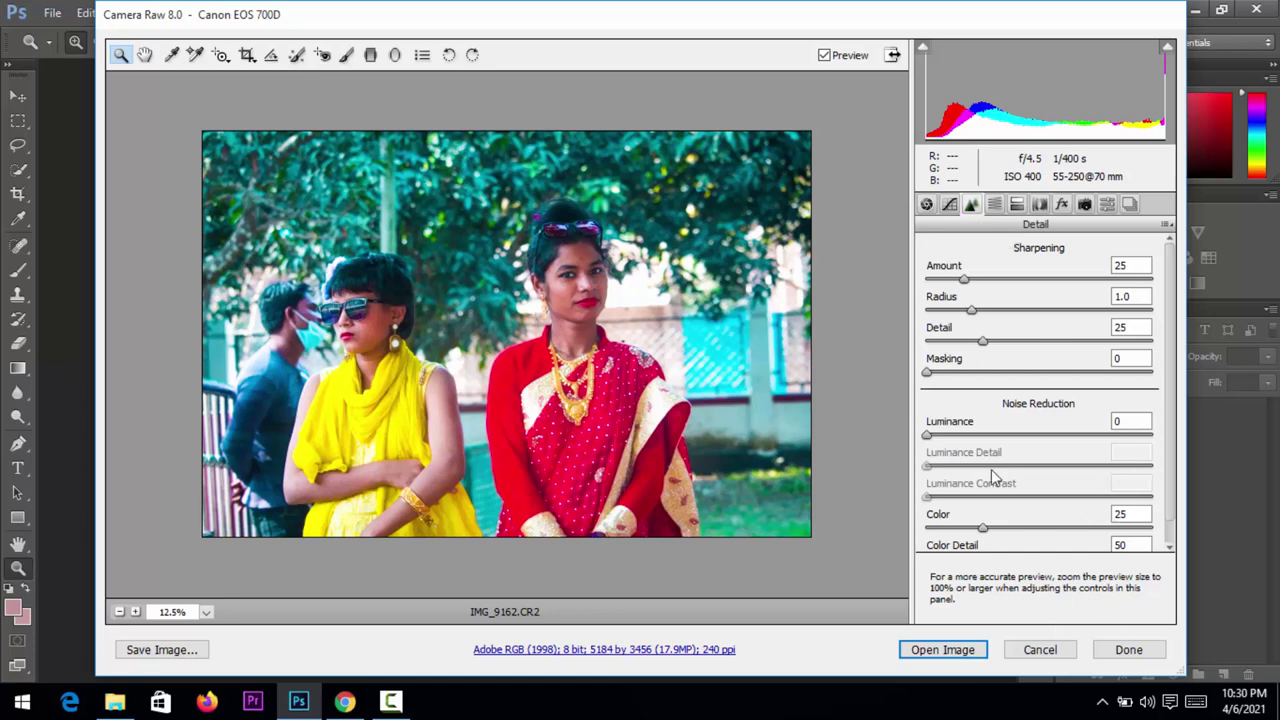
left_click(994, 204)
left_click(934, 276)
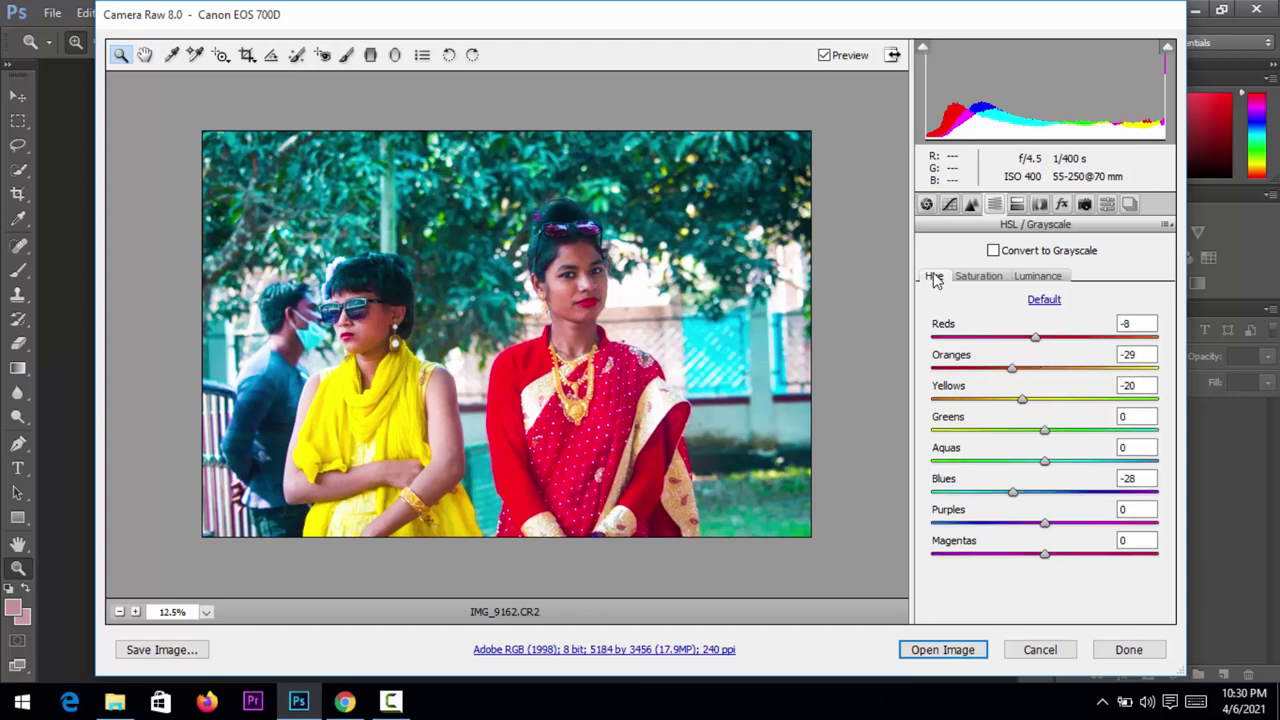
mouse_move(1045, 430)
left_mouse_down()
mouse_move(1040, 450)
mouse_move(1103, 455)
mouse_move(1000, 470)
mouse_move(1080, 482)
mouse_move(1005, 487)
mouse_move(1086, 491)
mouse_move(1022, 505)
mouse_move(1040, 505)
mouse_move(1050, 537)
left_mouse_up()
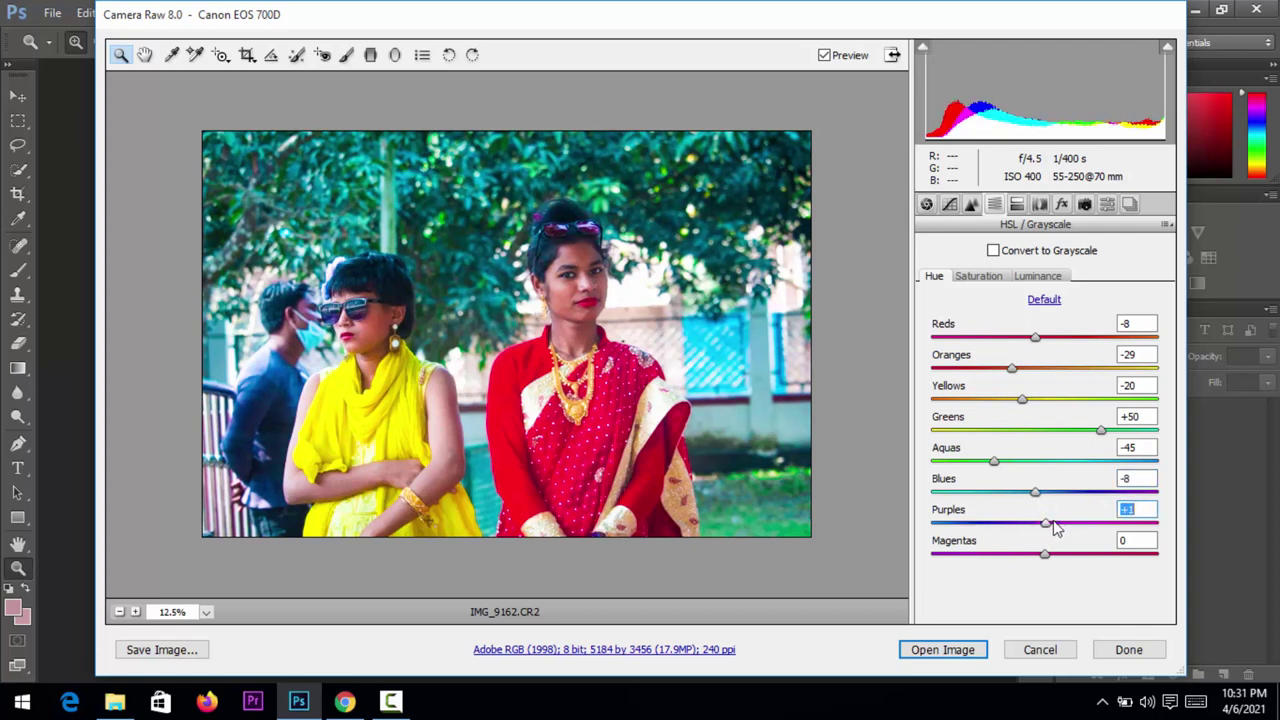
mouse_move(1062, 528)
left_mouse_down()
mouse_move(1042, 566)
mouse_move(1061, 566)
left_mouse_up()
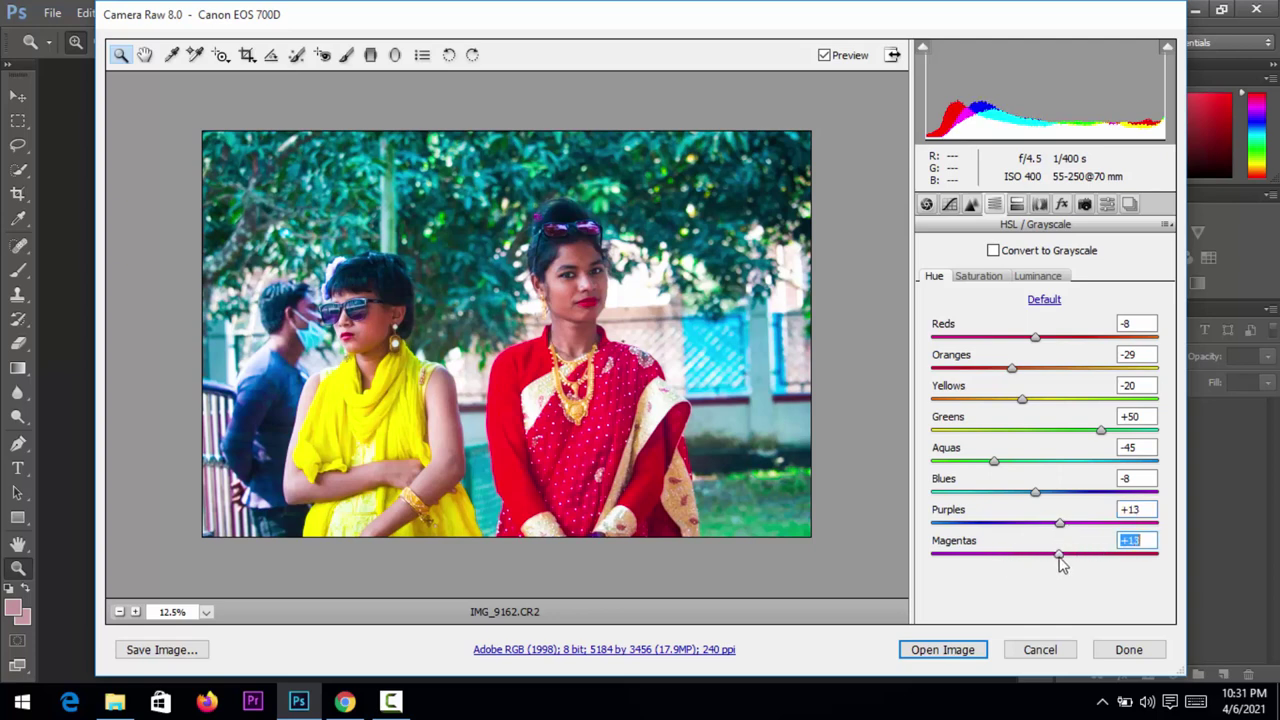
left_click(978, 276)
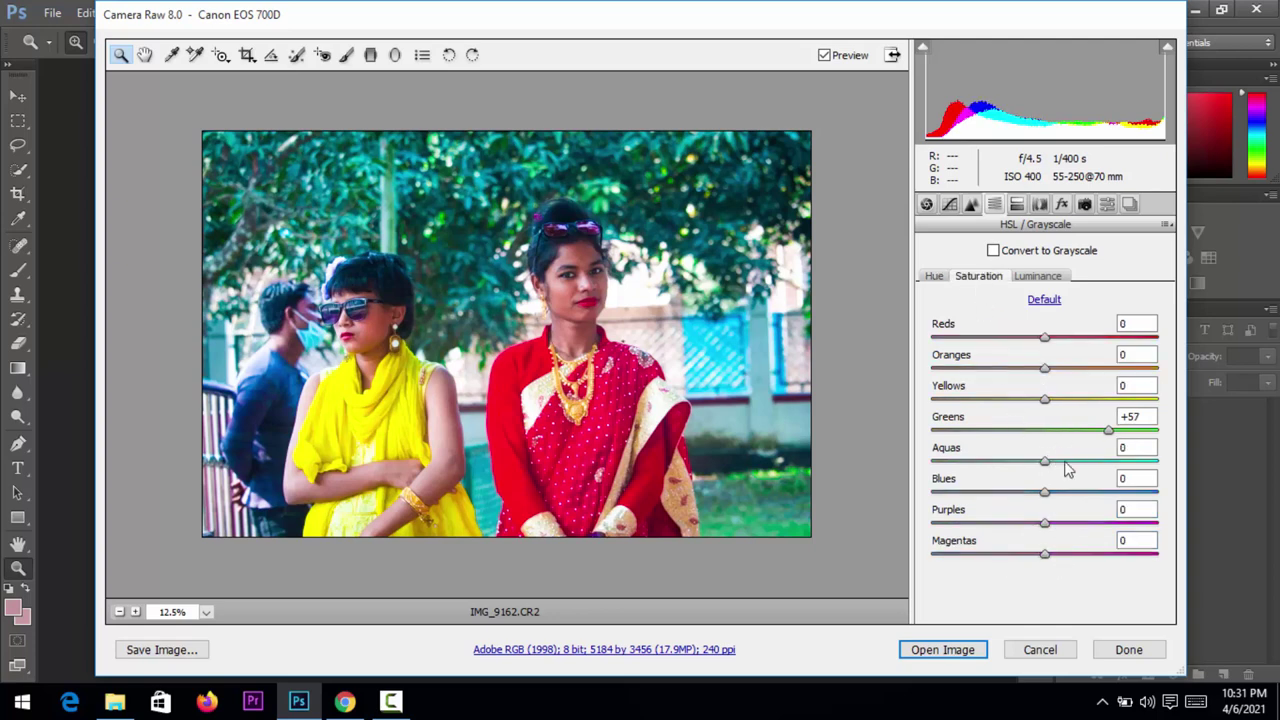
- Set HSL saturation to Yellows +52, Aquas +29, Blues +23, Oranges -24, Purples -16, Magentas -8
mouse_move(1058, 468)
left_mouse_down()
mouse_move(1109, 463)
mouse_move(1036, 465)
mouse_move(1080, 466)
mouse_move(1114, 491)
mouse_move(1034, 503)
mouse_move(1114, 524)
mouse_move(1033, 526)
mouse_move(1043, 561)
left_mouse_up()
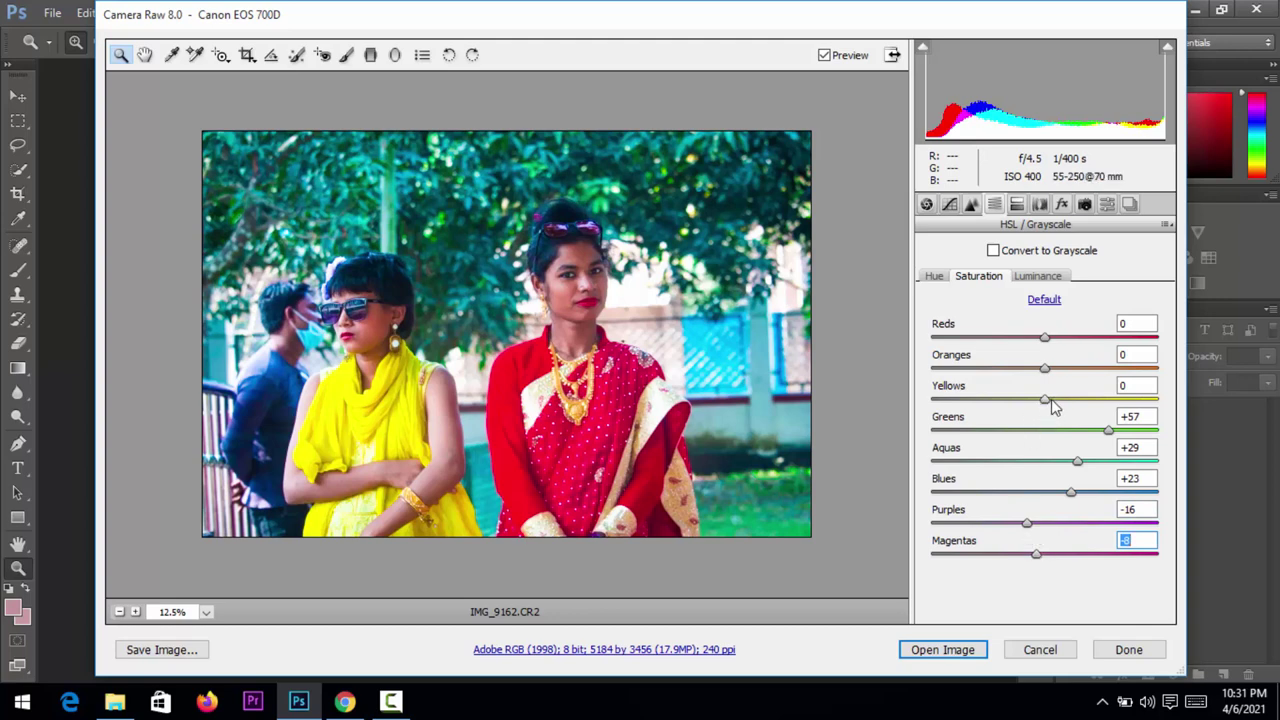
mouse_move(1045, 400)
left_mouse_down()
mouse_move(1115, 400)
mouse_move(1102, 400)
left_mouse_up()
mouse_move(1045, 369)
left_mouse_down()
mouse_move(1017, 369)
mouse_move(1036, 337)
mouse_move(1027, 360)
left_mouse_up()
- Set HSL luminance to Reds +8, Oranges +53, Yellows +37, Aquas +50, Magentas +60
left_click(1036, 278)
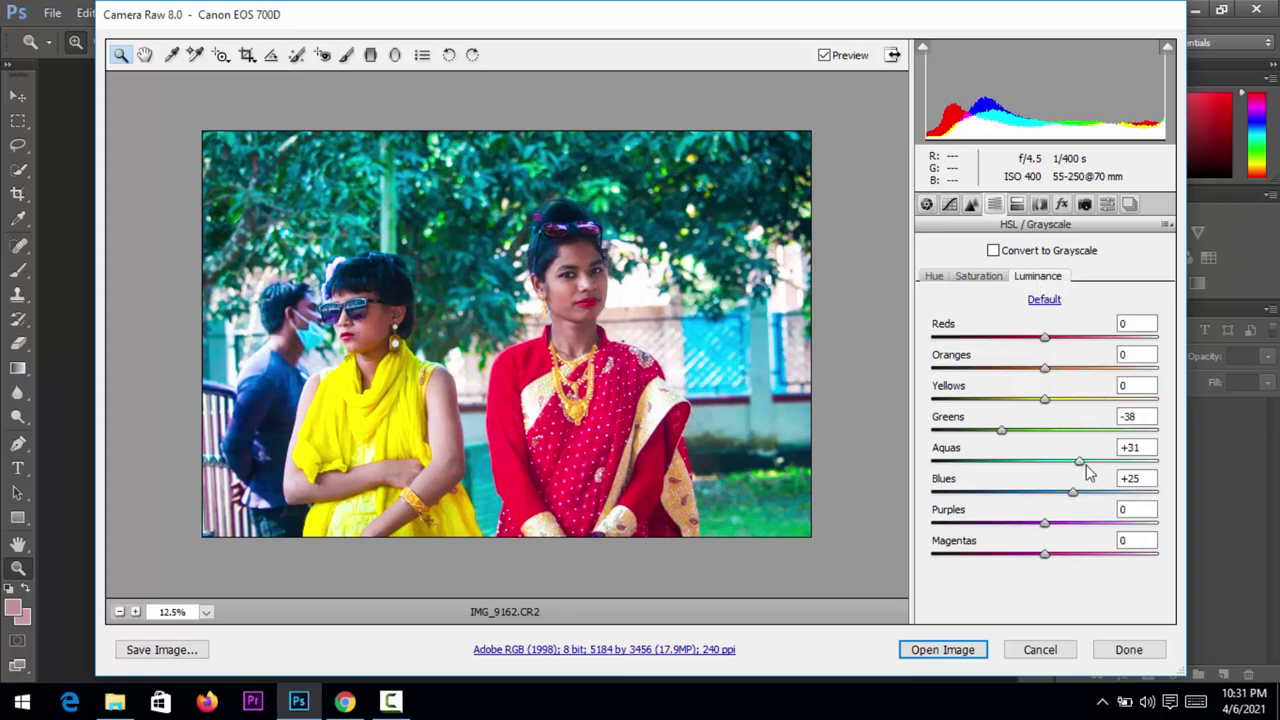
mouse_move(1079, 466)
left_mouse_down()
mouse_move(1043, 466)
mouse_move(1099, 467)
mouse_move(1097, 507)
left_mouse_up()
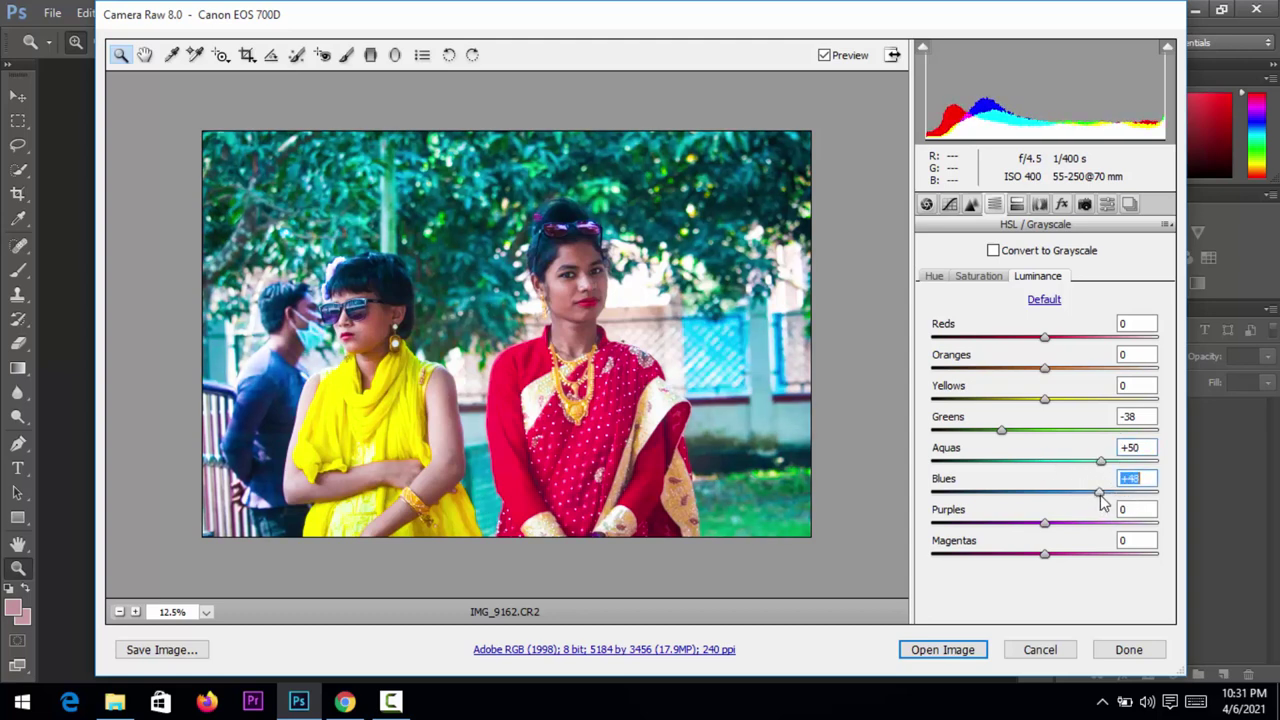
left_click_drag(1045, 399, 1088, 403)
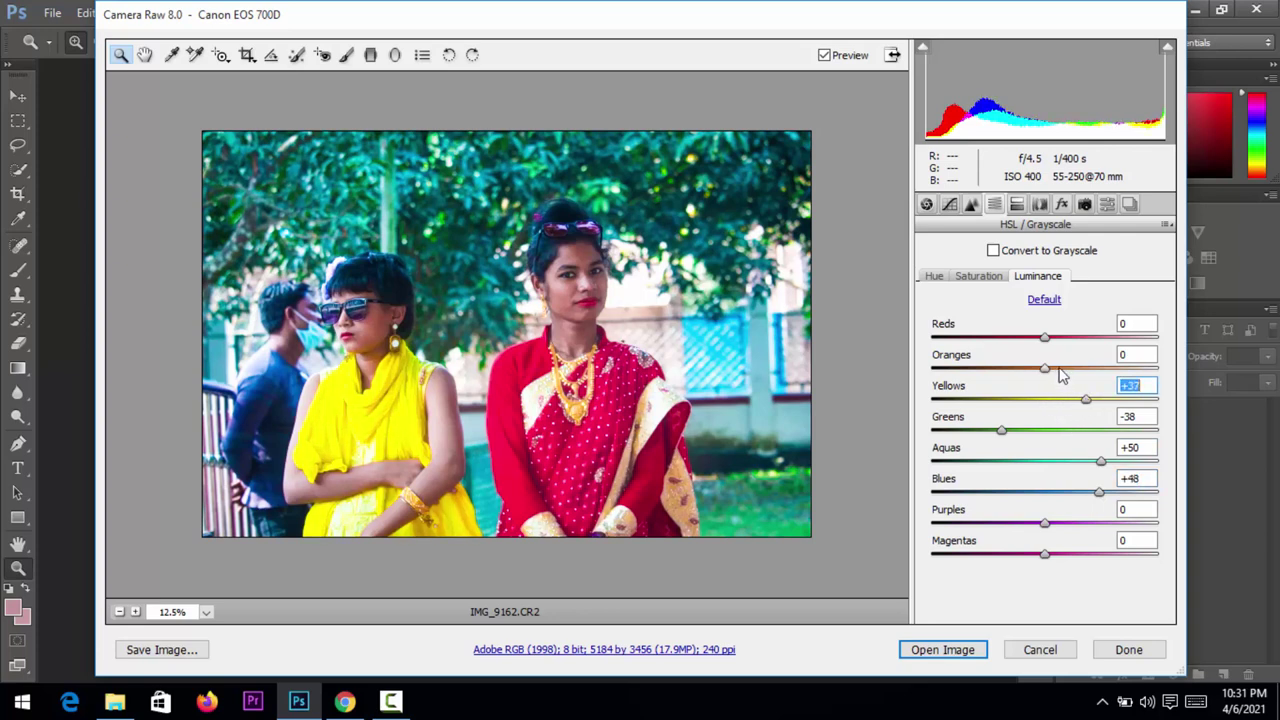
left_click_drag(1045, 368, 1100, 376)
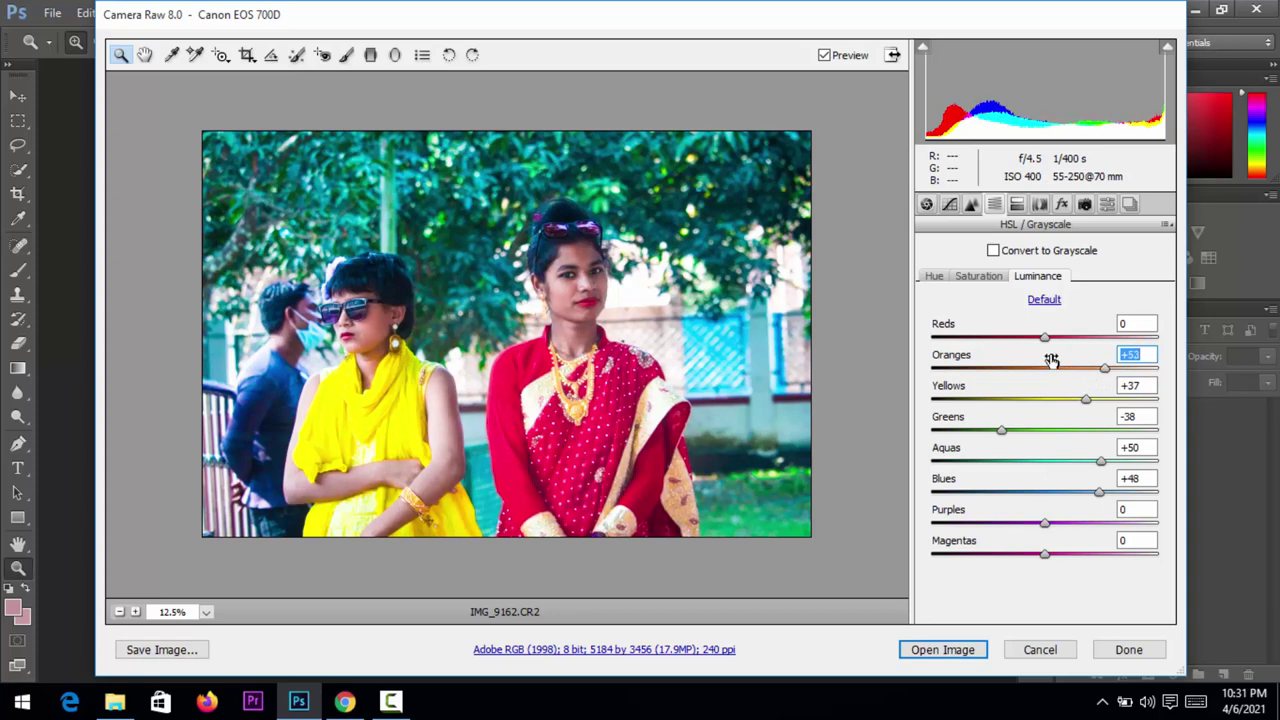
left_click_drag(1045, 338, 1055, 375)
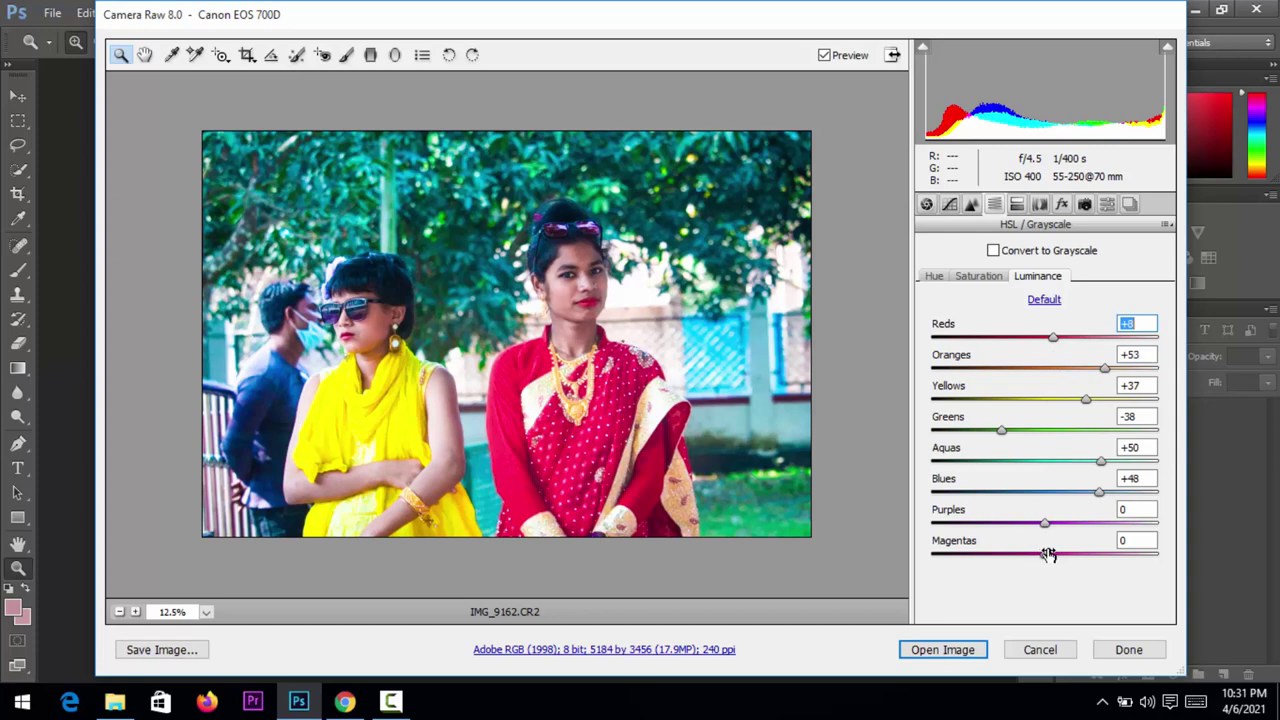
mouse_move(1045, 555)
left_mouse_down()
mouse_move(1093, 560)
mouse_move(1080, 531)
mouse_move(1111, 531)
mouse_move(1038, 540)
mouse_move(1097, 535)
mouse_move(1104, 558)
left_mouse_up()
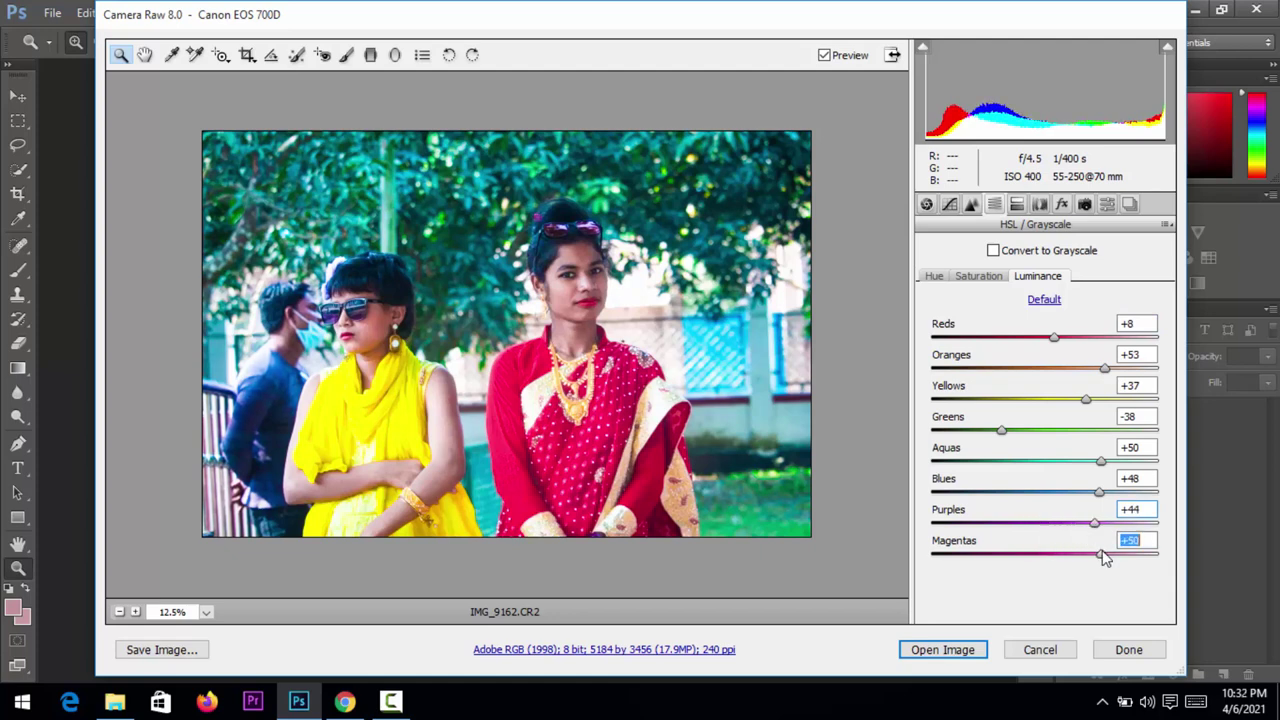
- Set Split Toning Highlights hue 168 and Shadows hue 146, leaving saturations at 0
left_click(1016, 208)
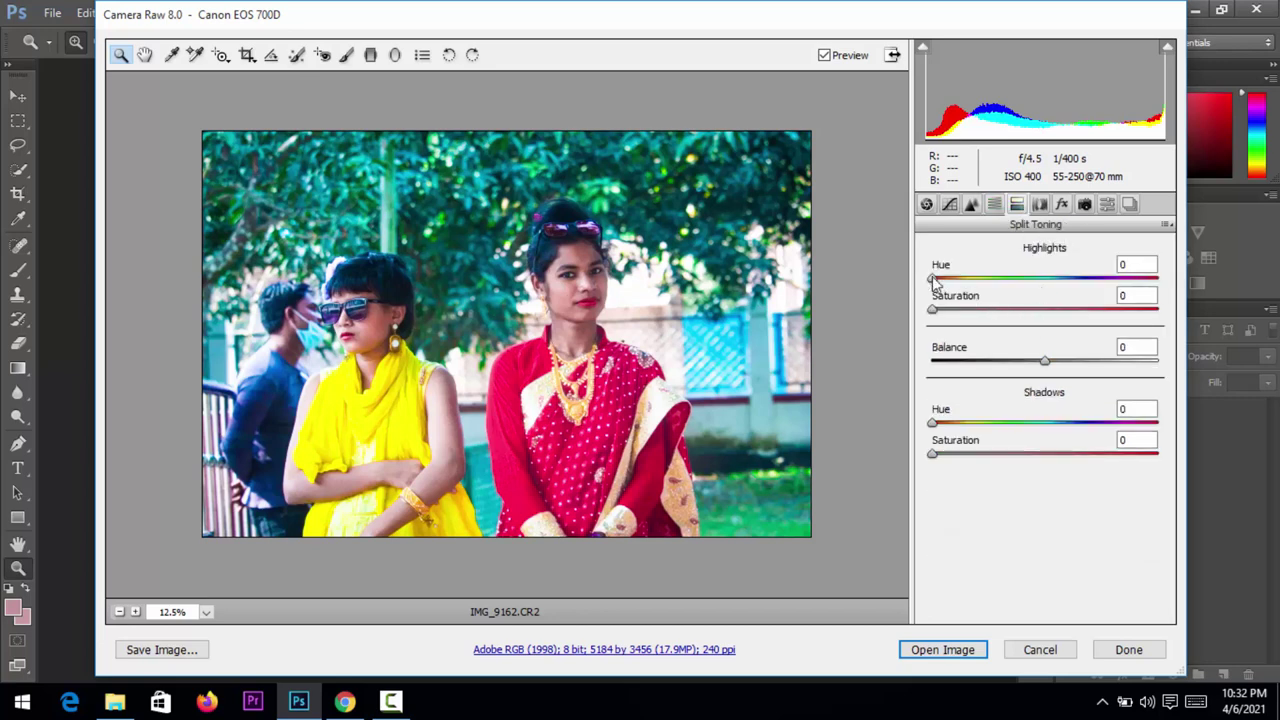
mouse_move(955, 280)
left_mouse_down()
mouse_move(1040, 294)
mouse_move(1052, 378)
left_mouse_up()
mouse_move(963, 427)
left_mouse_down()
mouse_move(1049, 428)
mouse_move(1023, 428)
left_mouse_up()
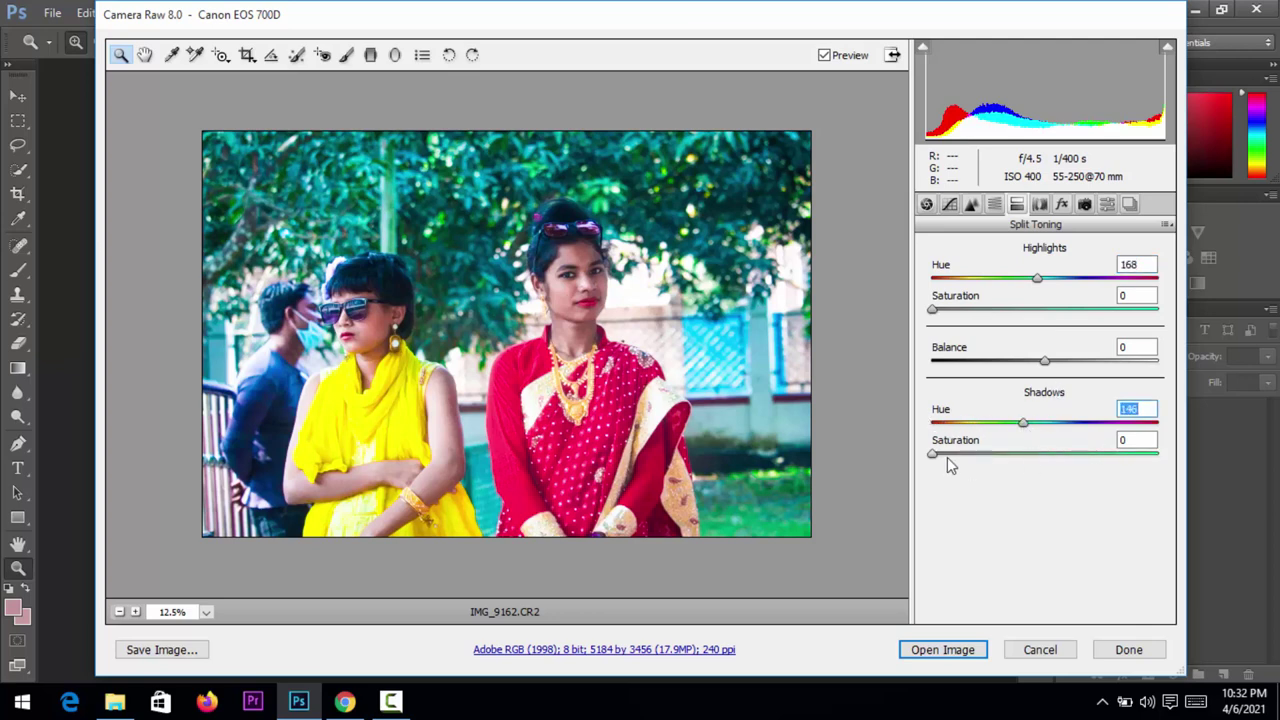
mouse_move(947, 457)
left_mouse_down()
mouse_move(1060, 449)
mouse_move(871, 454)
left_mouse_up()
left_click(1039, 204)
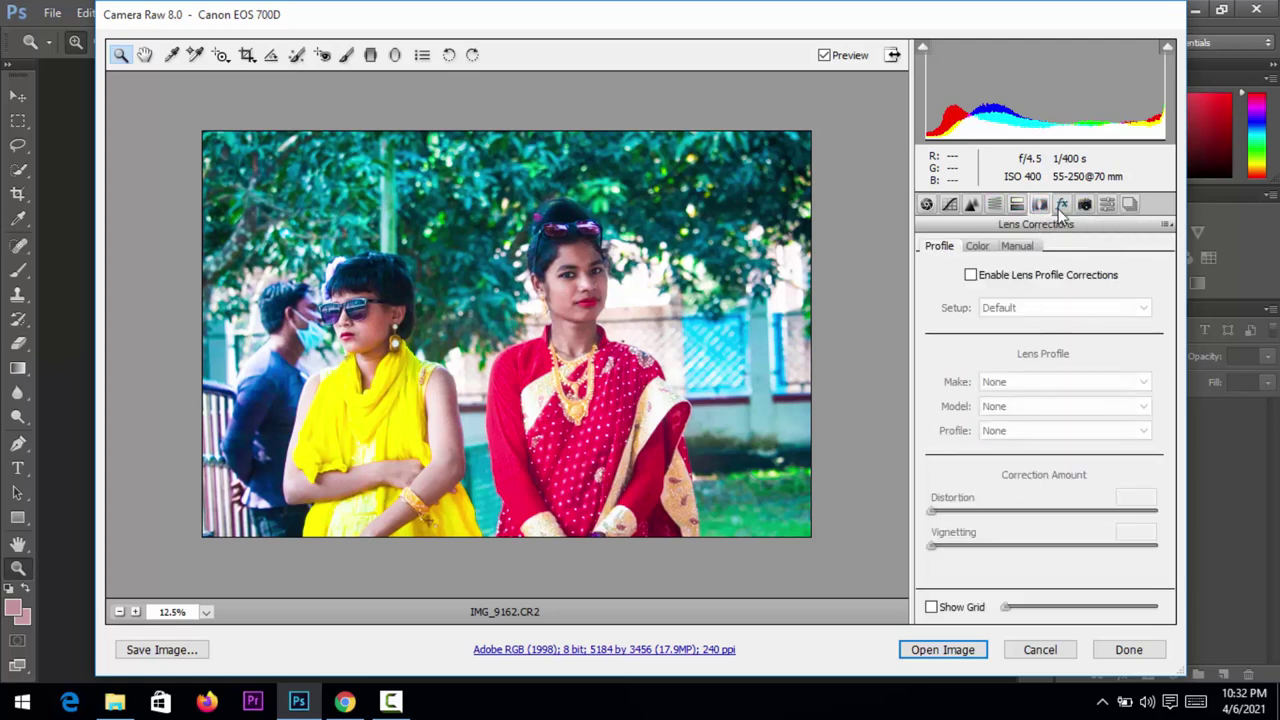
- Add a white post-crop vignette: Amount +13, Midpoint 38, Roundness -31, Feather 32
left_click(1061, 205)
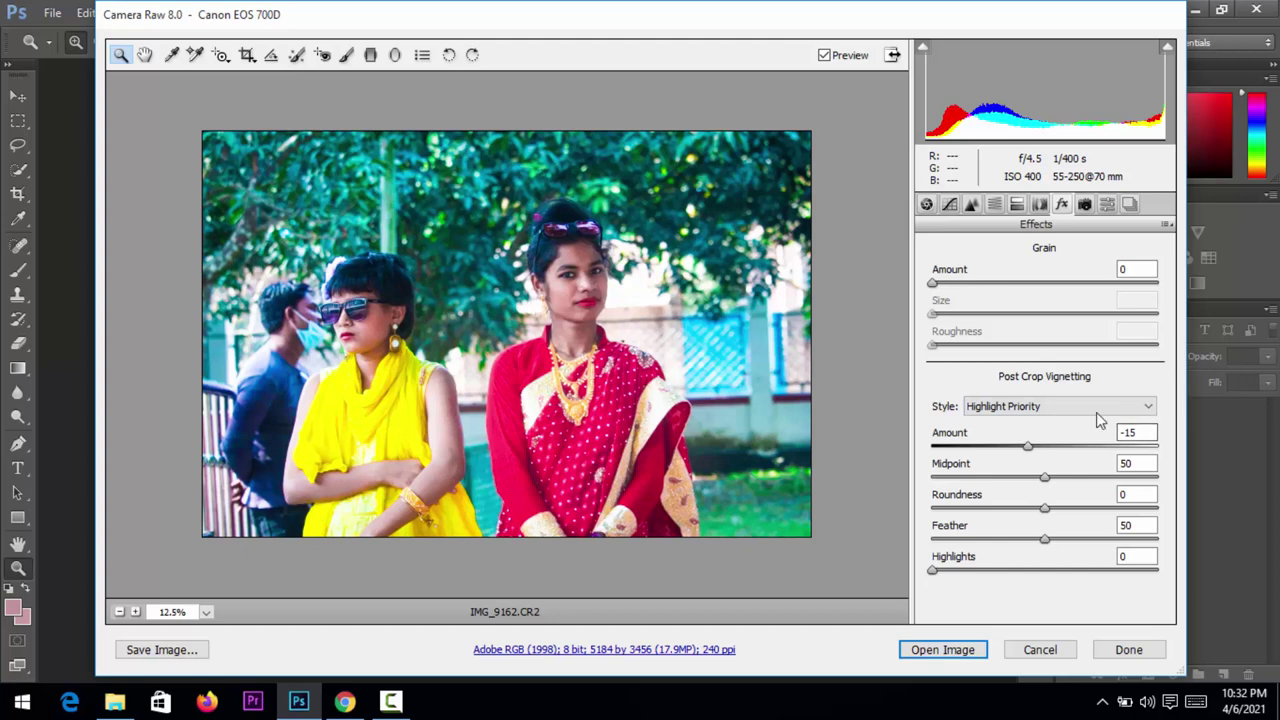
mouse_move(940, 571)
left_mouse_down()
mouse_move(1008, 571)
mouse_move(957, 572)
left_mouse_up()
mouse_move(1046, 540)
left_mouse_down()
mouse_move(1100, 540)
mouse_move(1004, 540)
left_mouse_up()
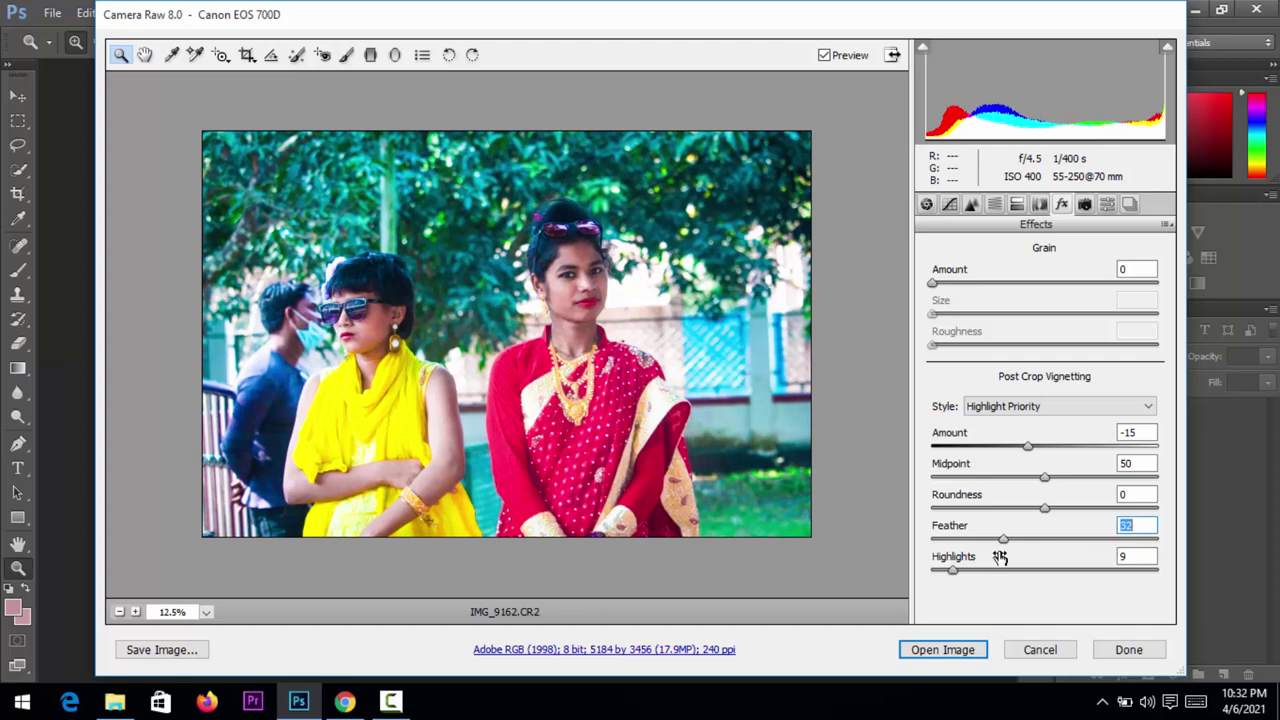
left_click_drag(1044, 508, 1011, 508)
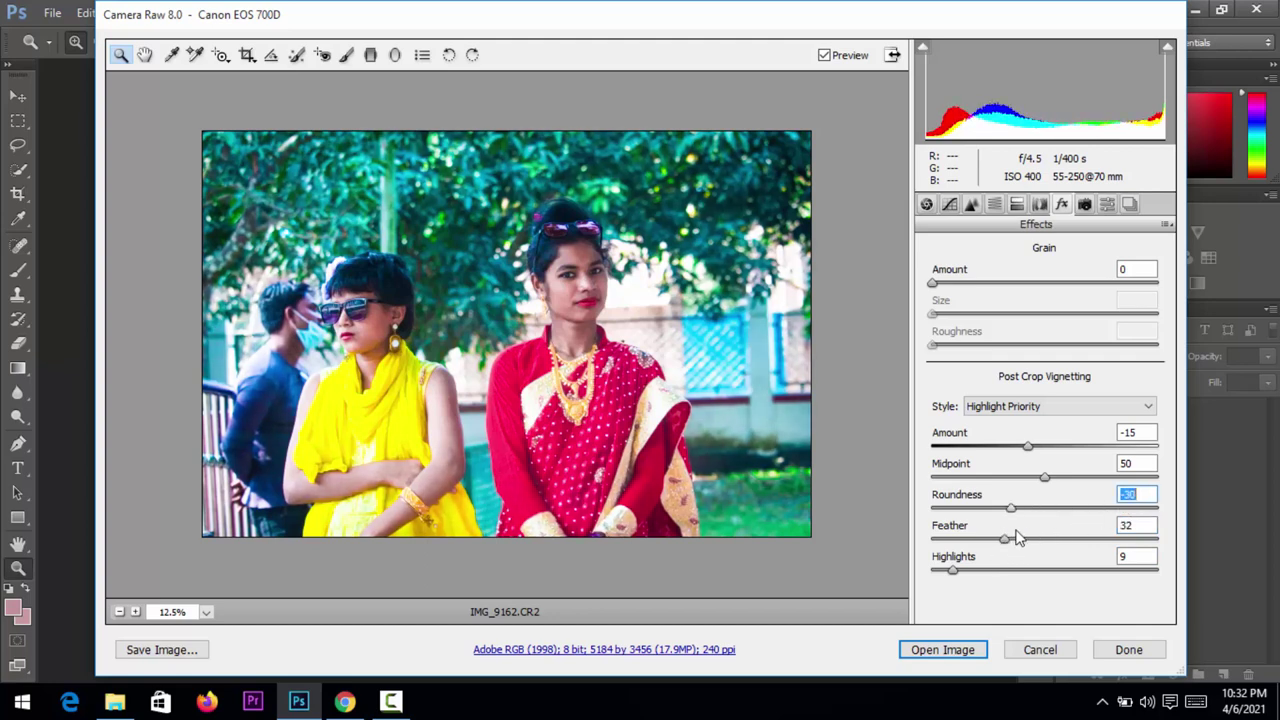
key("Down")
left_click_drag(1047, 478, 1018, 500)
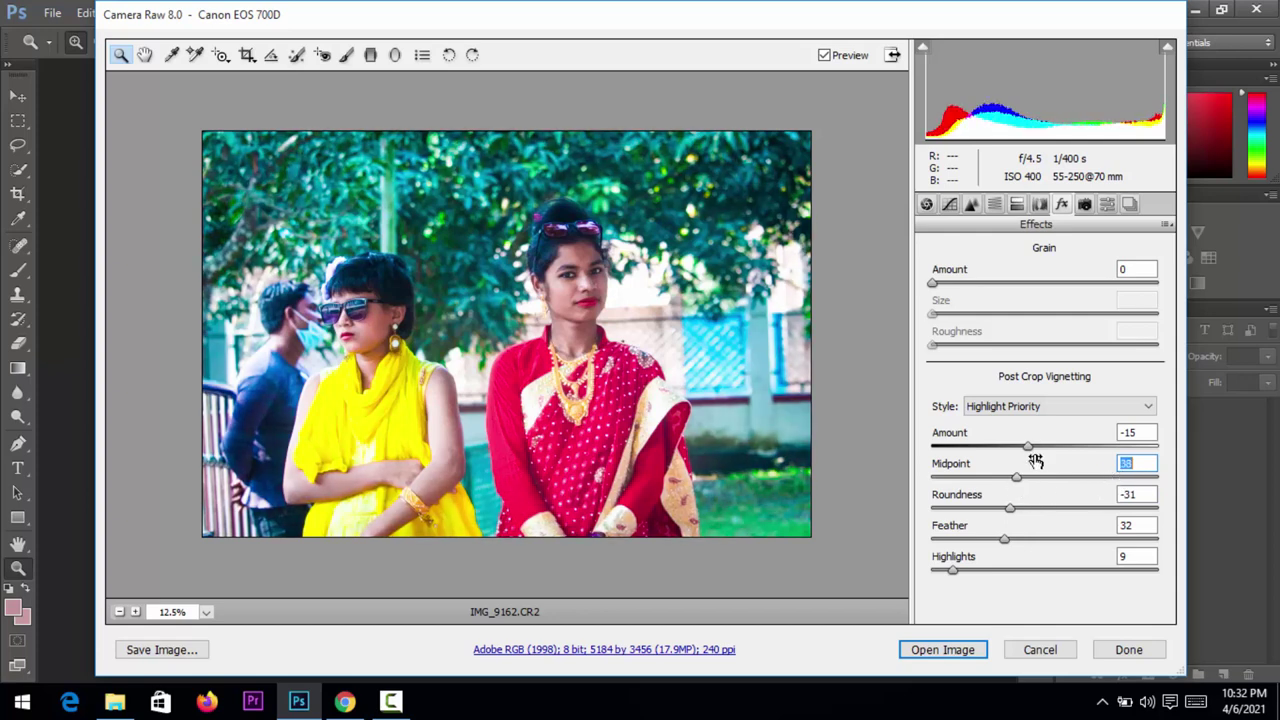
left_click_drag(1036, 448, 1075, 465)
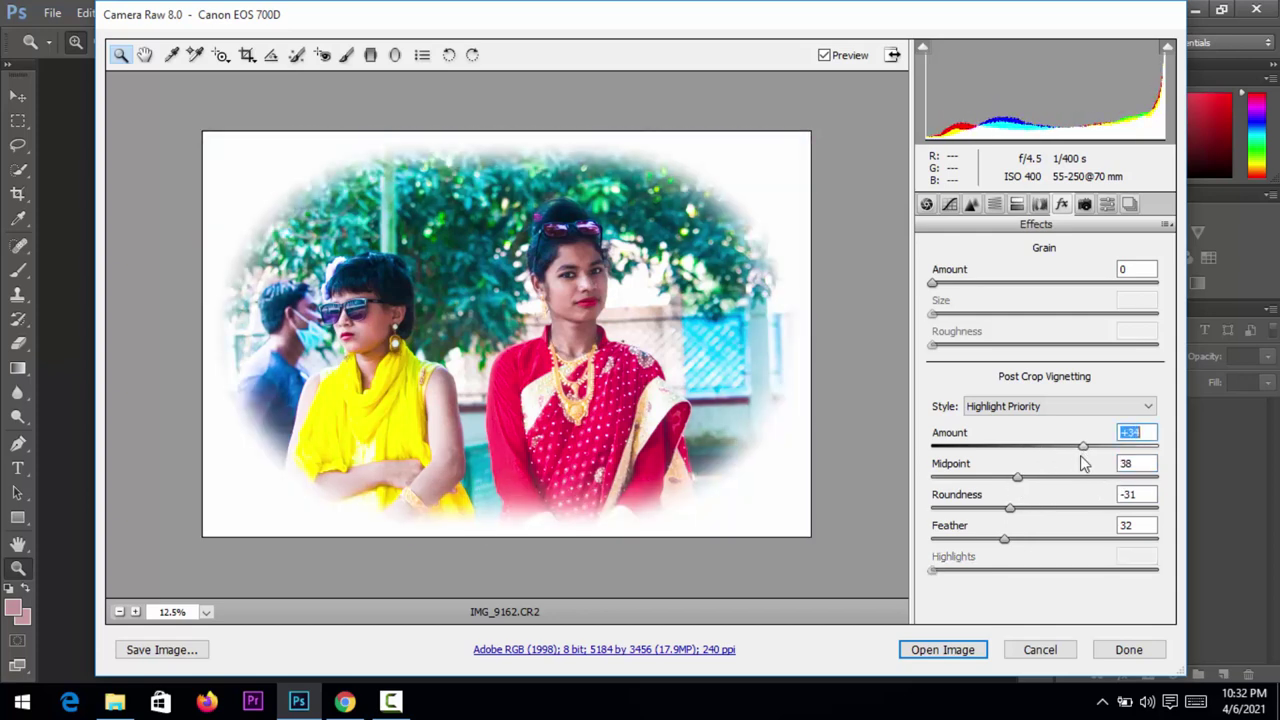
left_click_drag(1075, 465, 1058, 470)
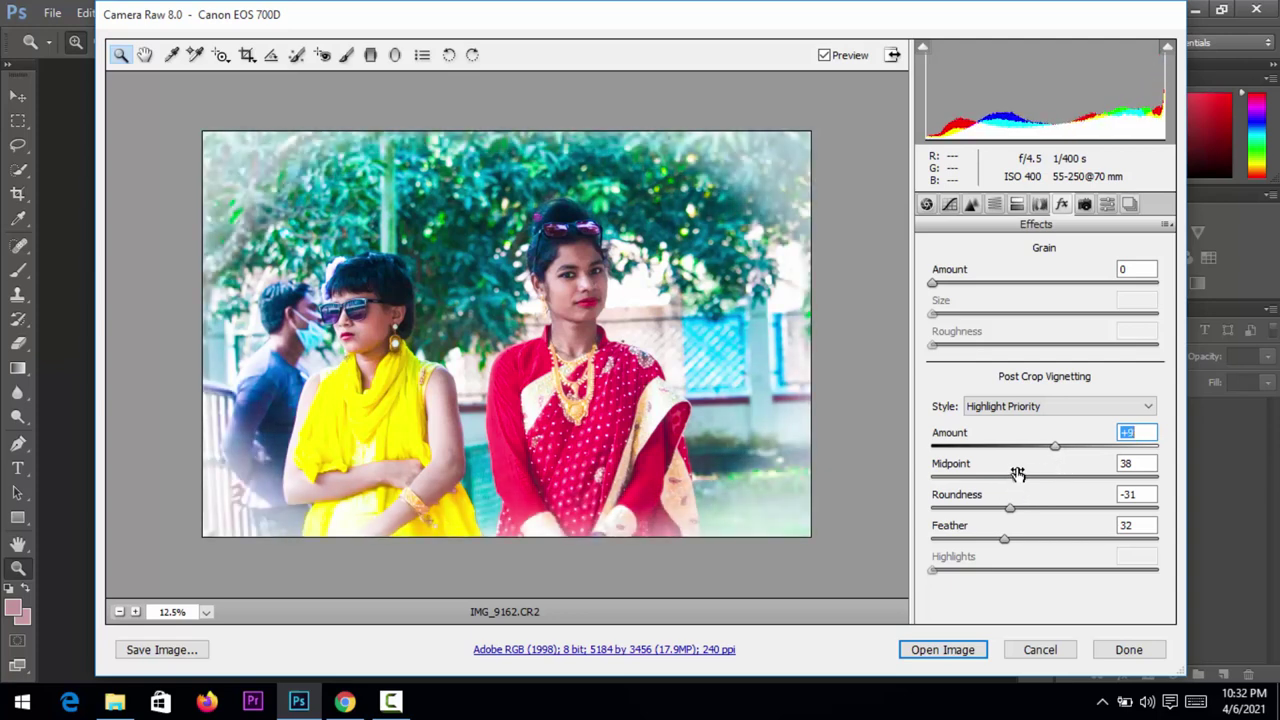
left_click_drag(1062, 452, 1066, 450)
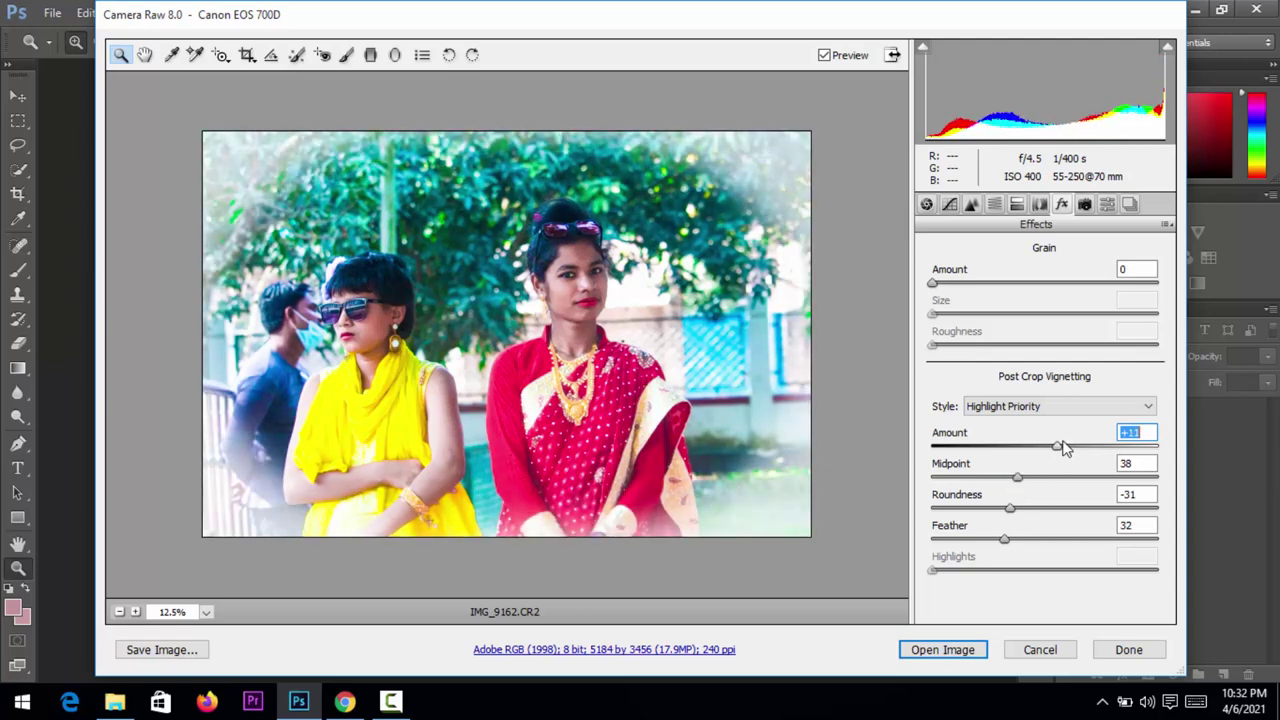
- Switch the vignette to Color Priority with Amount +98, Midpoint 87, Roundness +46 and more feather
left_click(1036, 408)
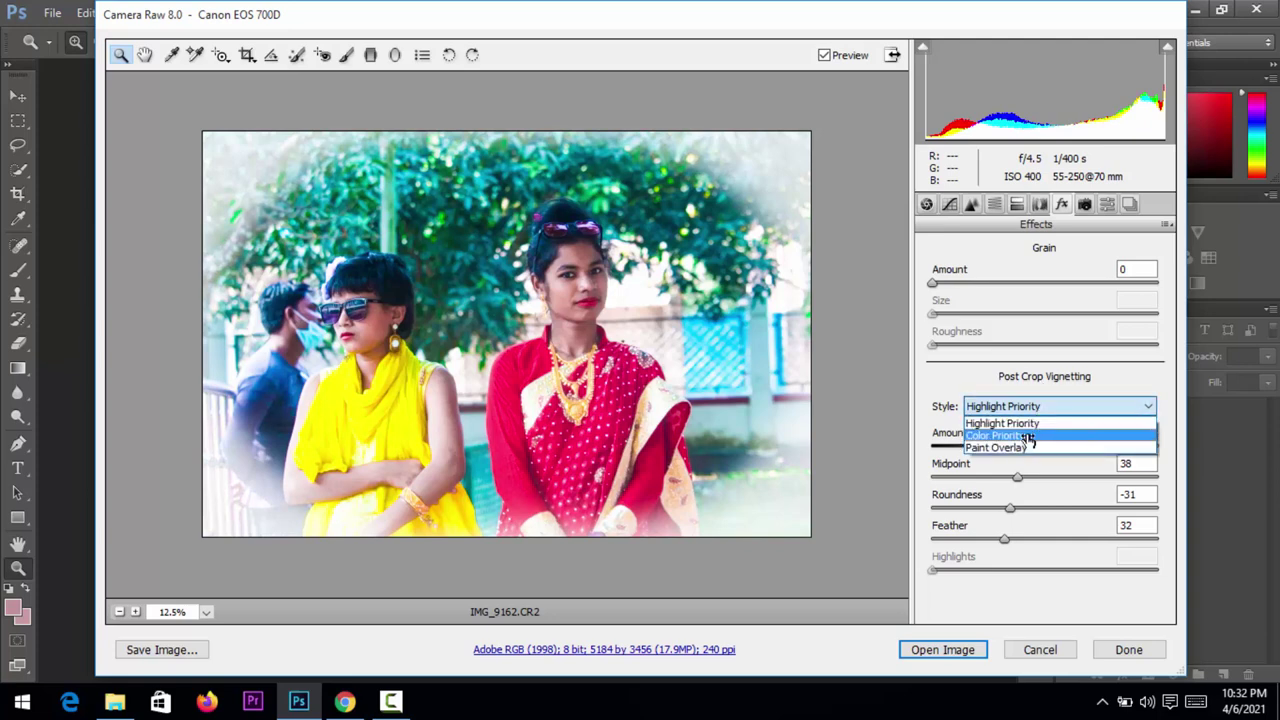
left_click(1030, 436)
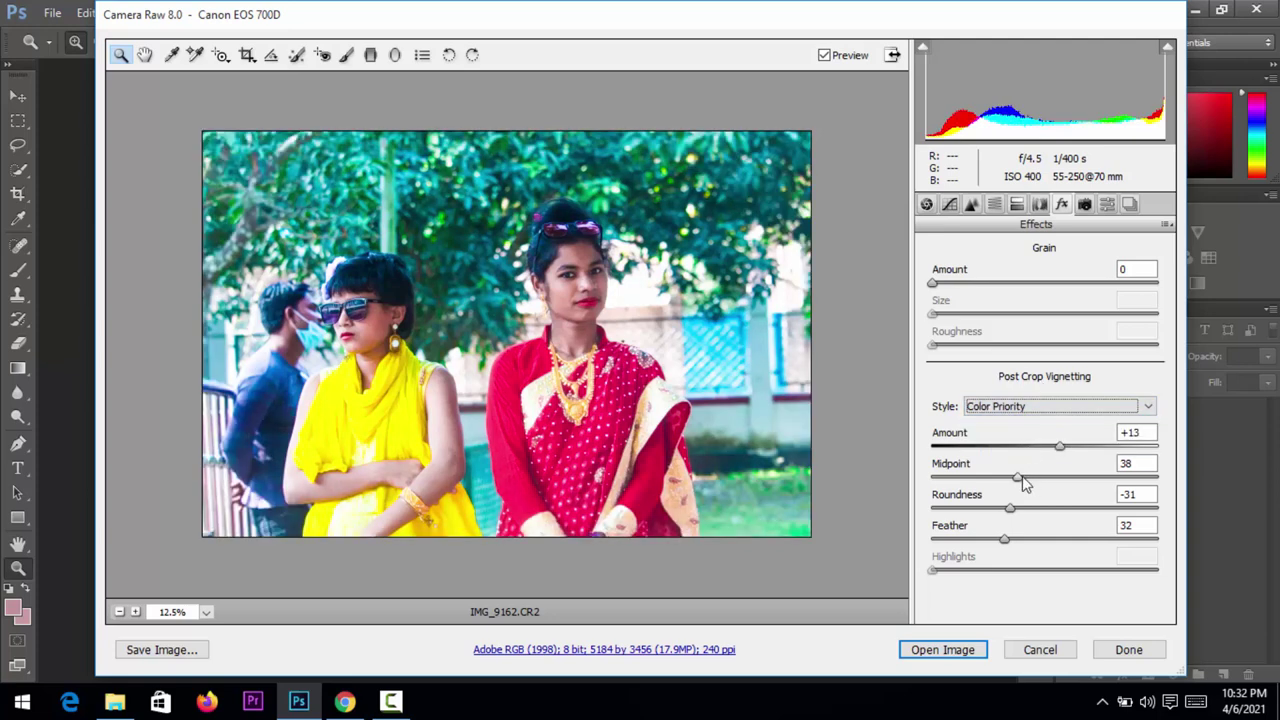
left_click_drag(1022, 478, 1130, 477)
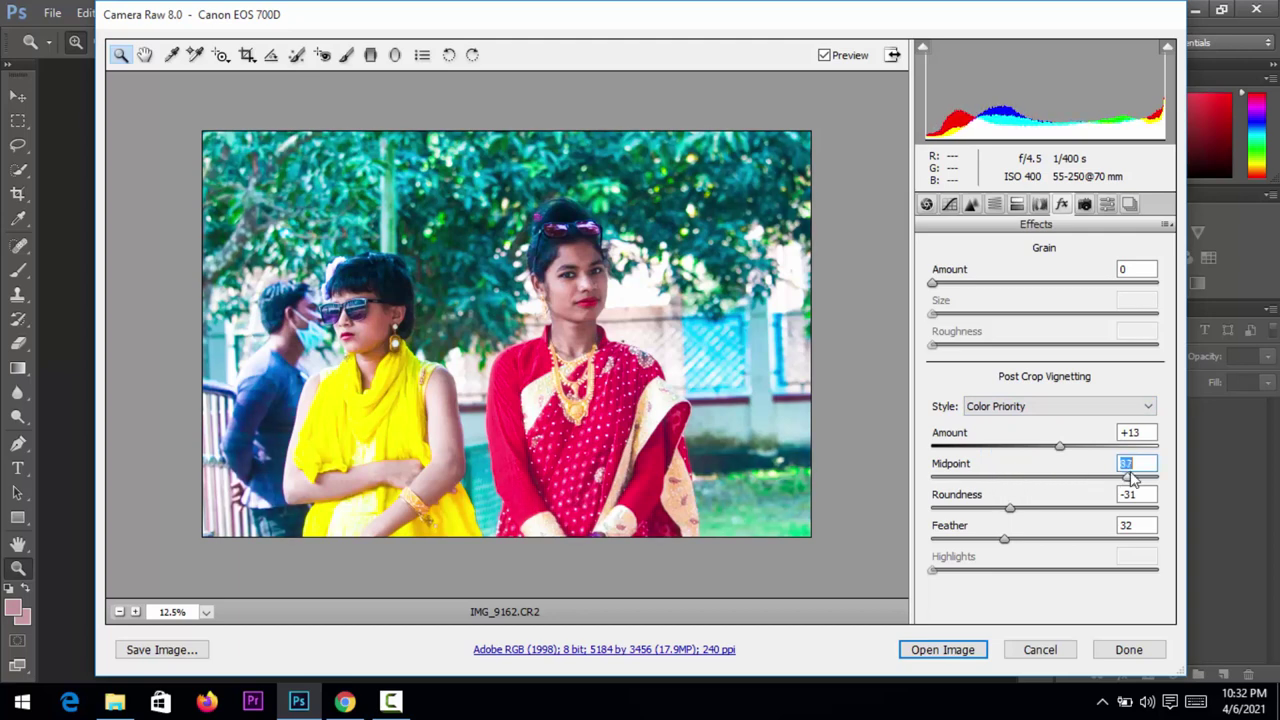
left_click_drag(1068, 447, 1157, 457)
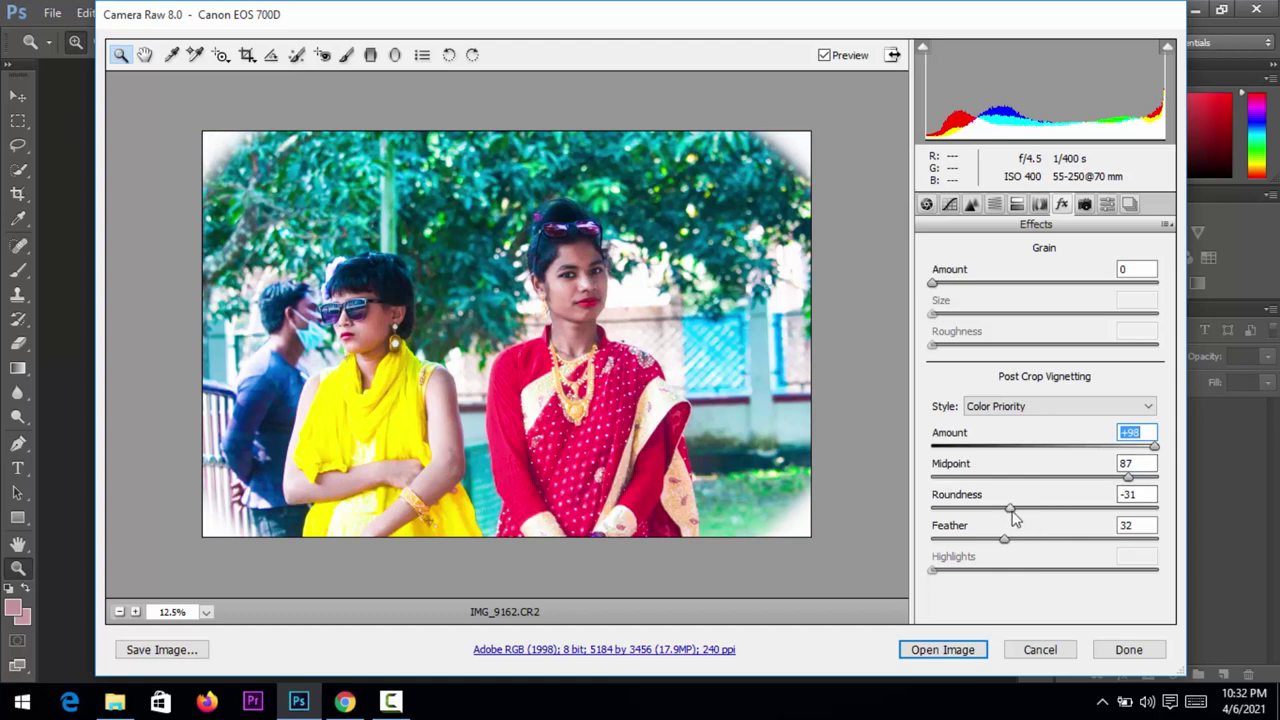
left_click_drag(1012, 509, 1098, 506)
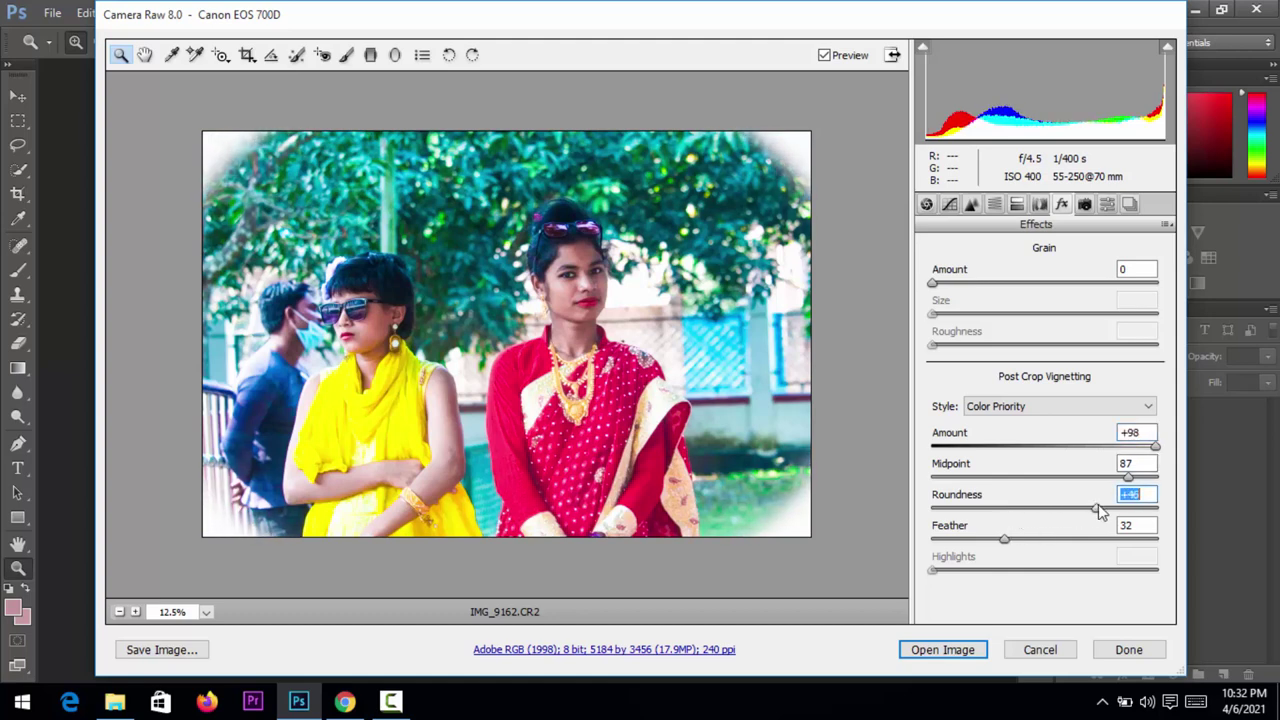
left_click_drag(1005, 539, 1078, 538)
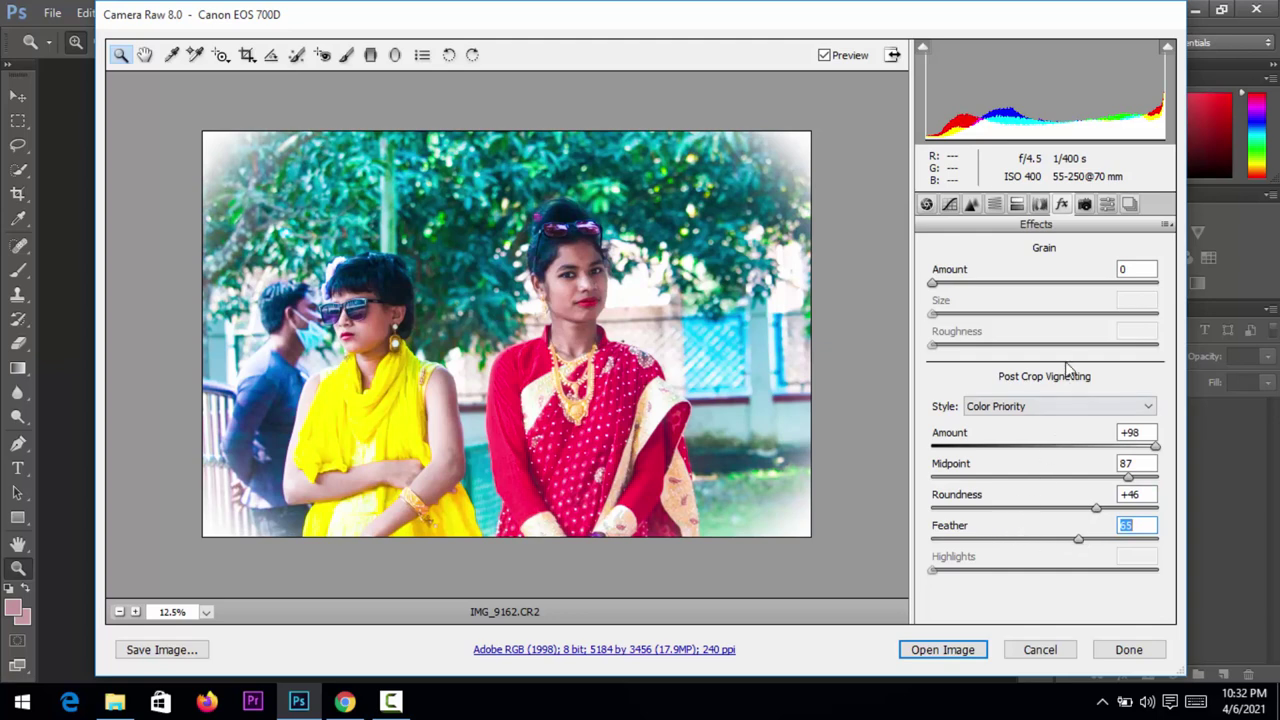
left_click(1085, 205)
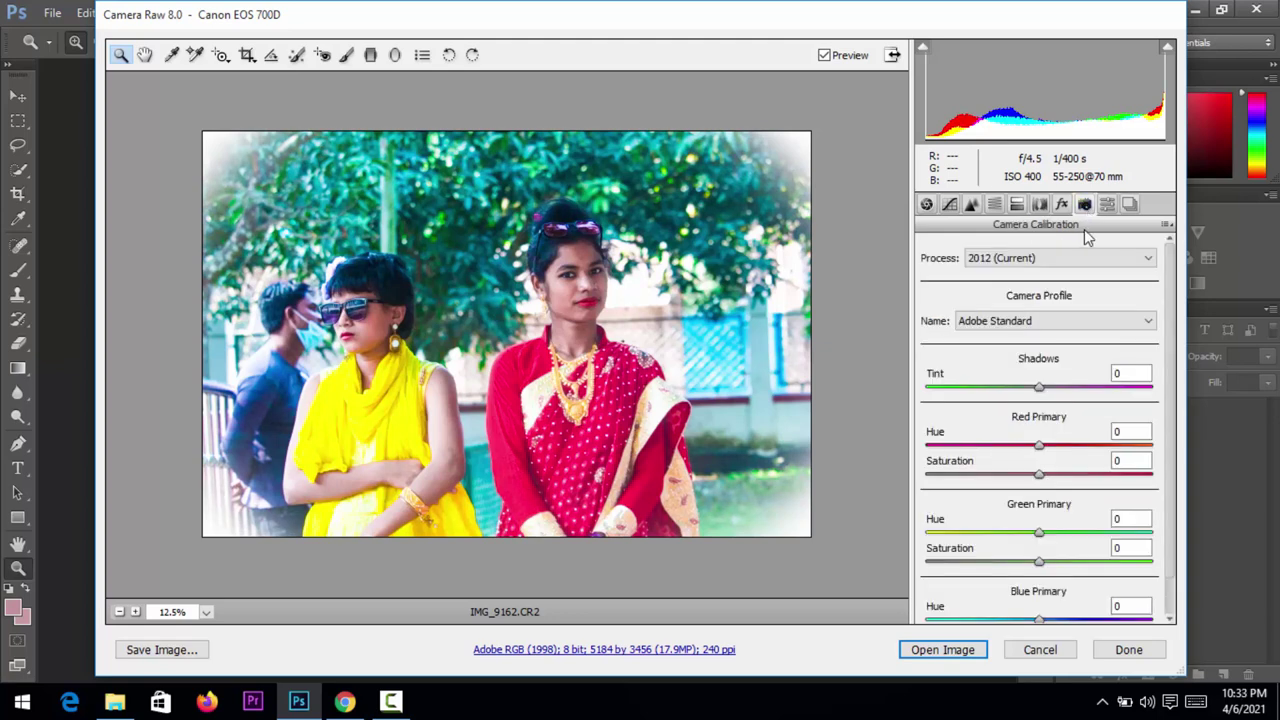
- Set Red primary hue/saturation to +24/+28 and Green primary to +71/+62
left_click(1105, 206)
left_click(1084, 205)
mouse_move(1048, 474)
left_mouse_down()
mouse_move(1071, 476)
mouse_move(1067, 451)
left_mouse_up()
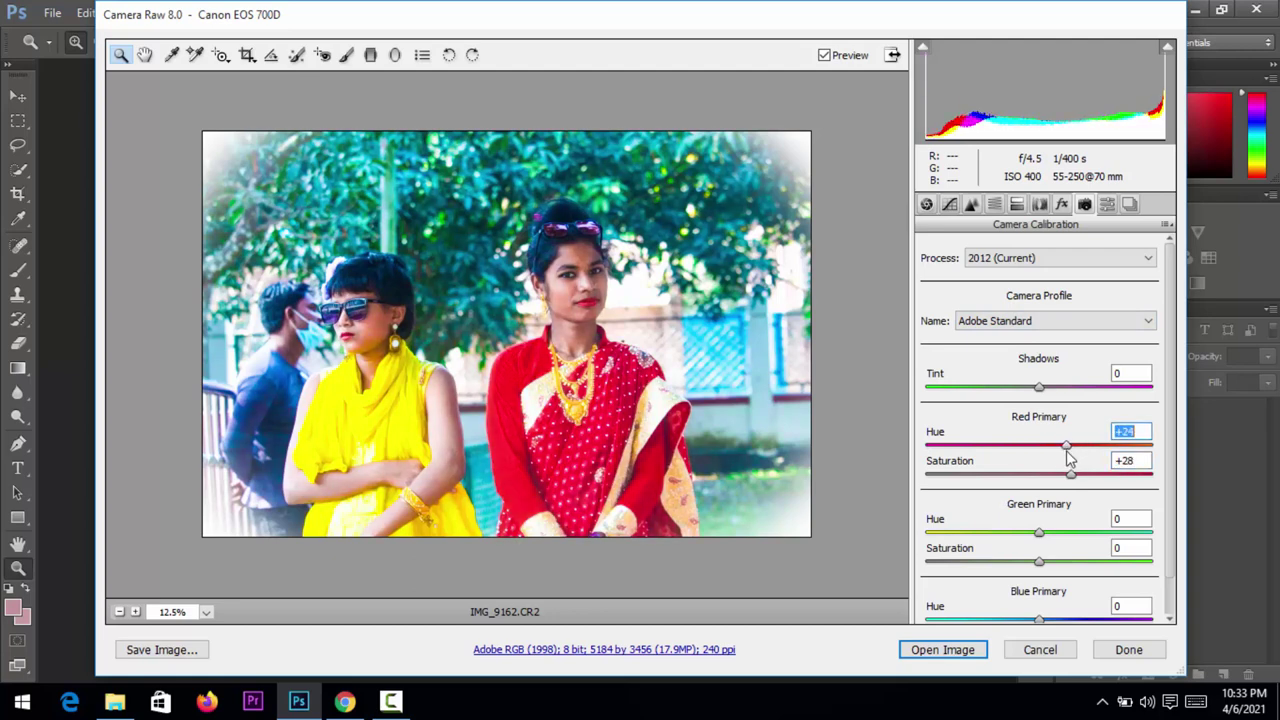
left_click_drag(1041, 533, 1126, 536)
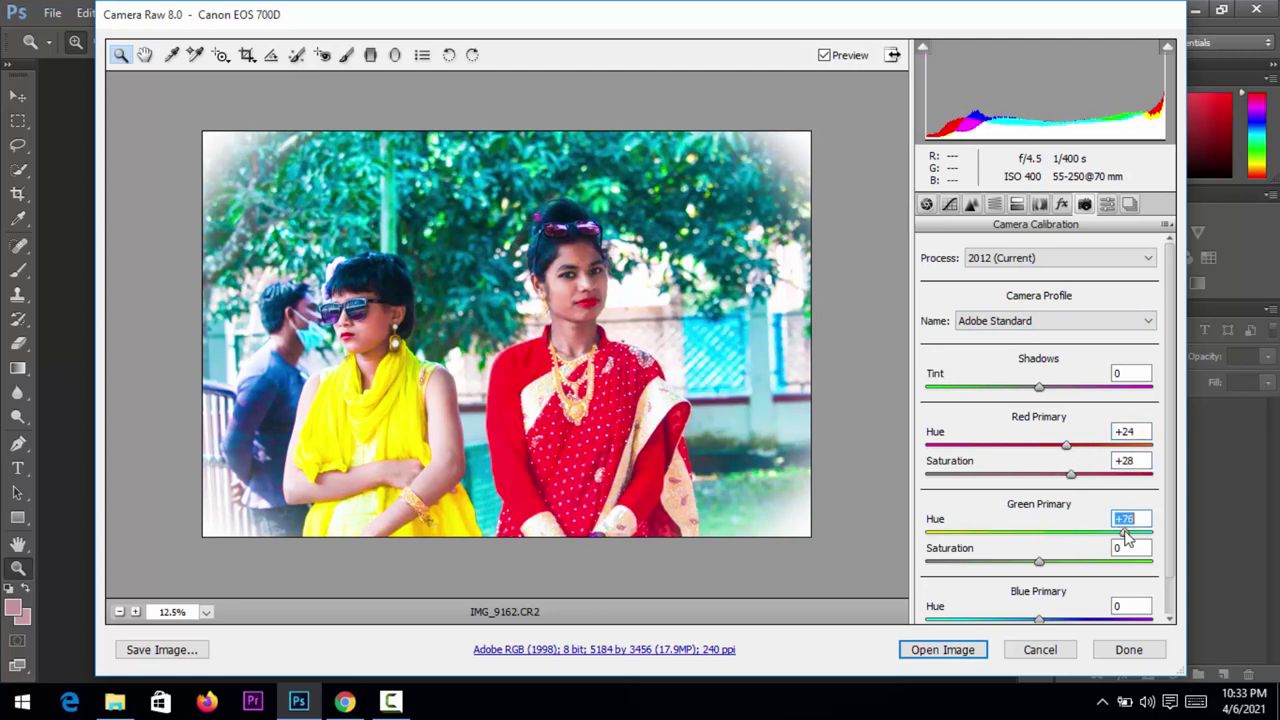
left_click_drag(1039, 561, 1117, 563)
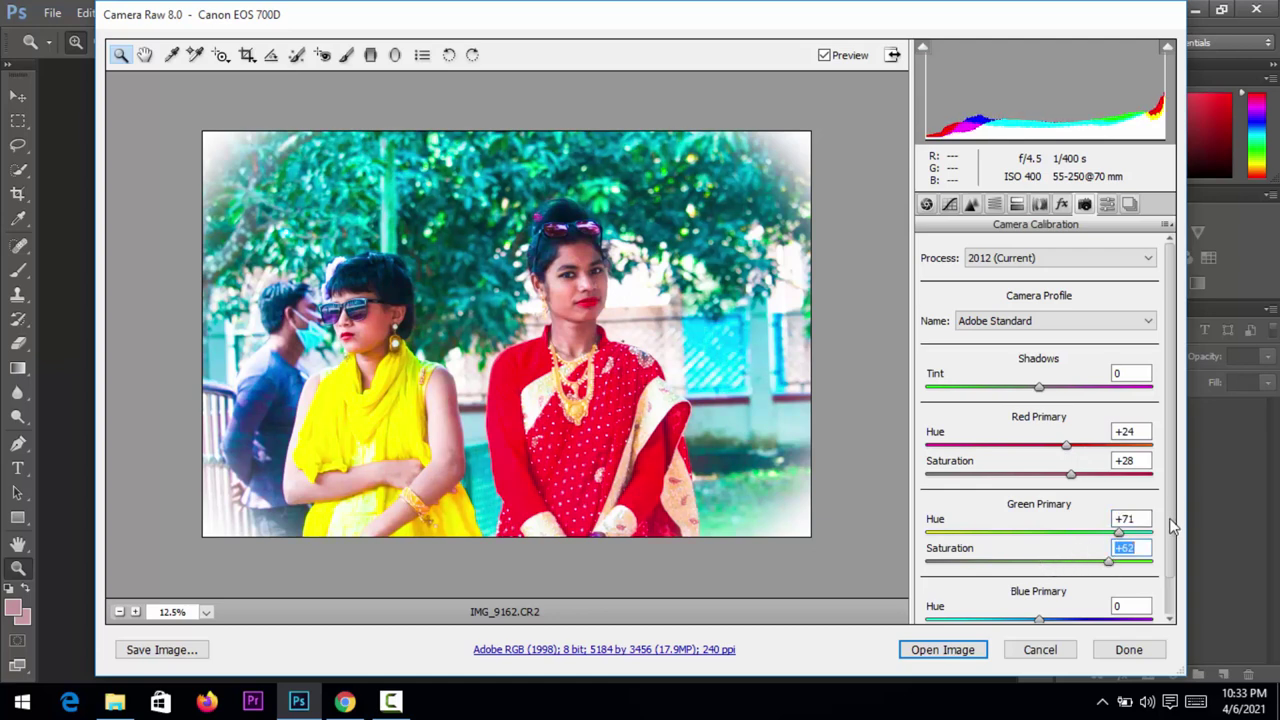
- Set Blue primary hue to -37 and saturation to -51
scroll(1160, 530, "down", 1)
mouse_move(1040, 579)
left_mouse_down()
mouse_move(1128, 570)
mouse_move(1005, 592)
mouse_move(1112, 610)
mouse_move(1000, 636)
left_mouse_up()
type("-51")
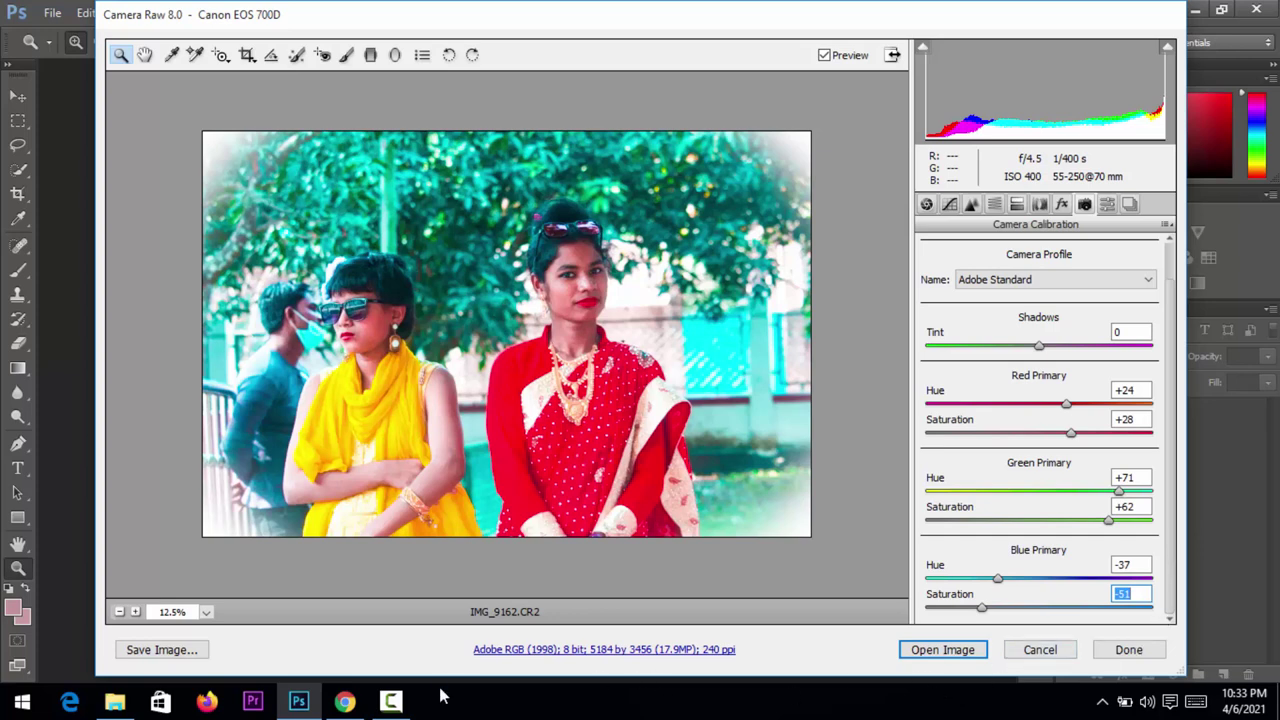
left_click(390, 702)
left_click(390, 702)
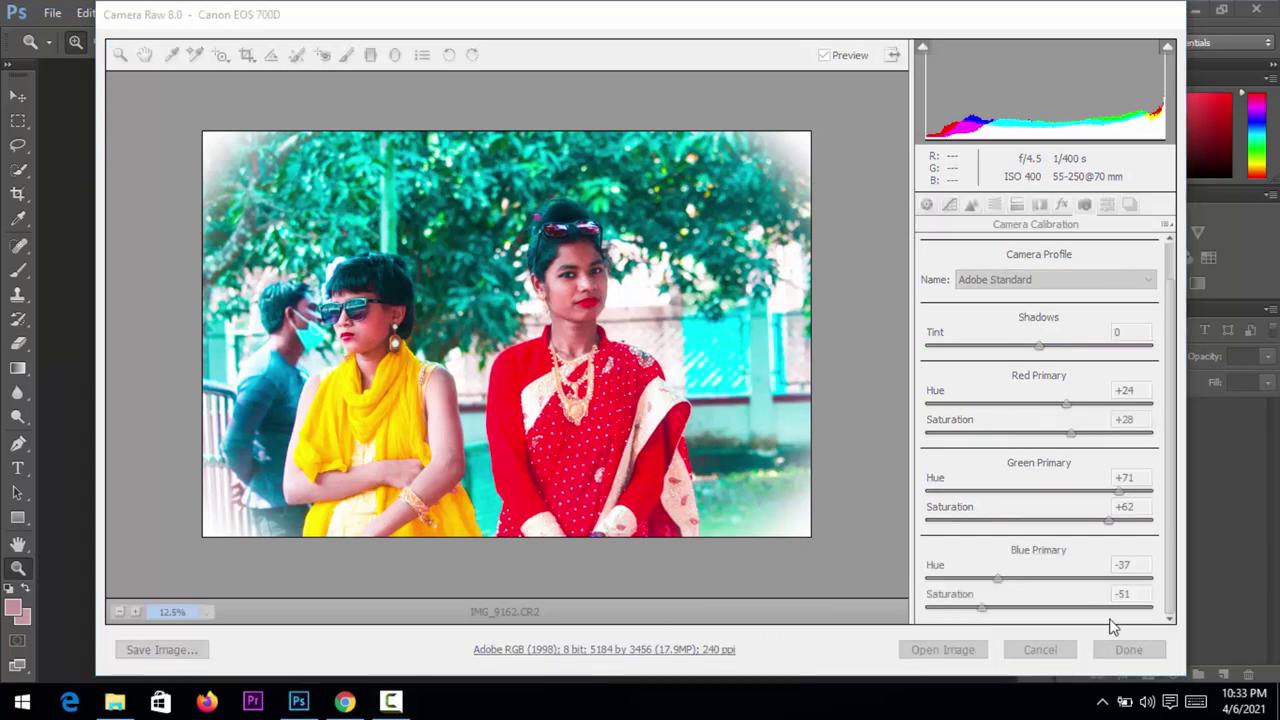
left_click(1172, 550)
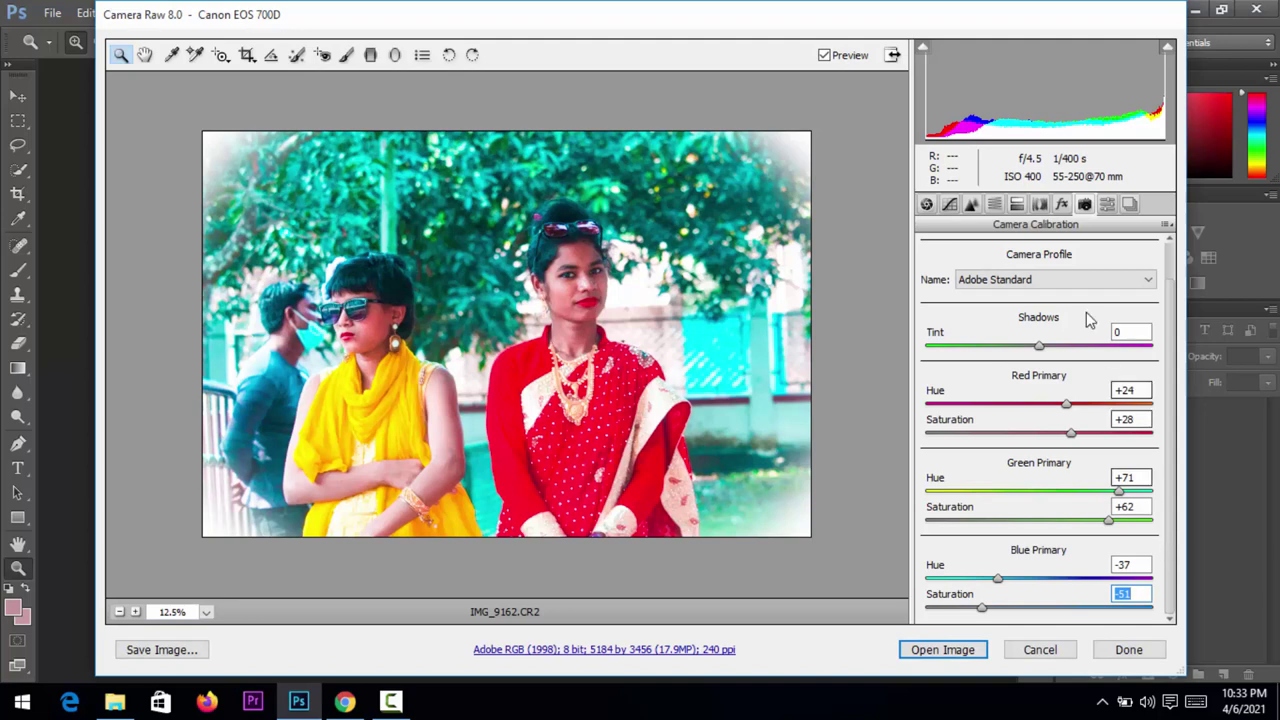
left_click(1108, 205)
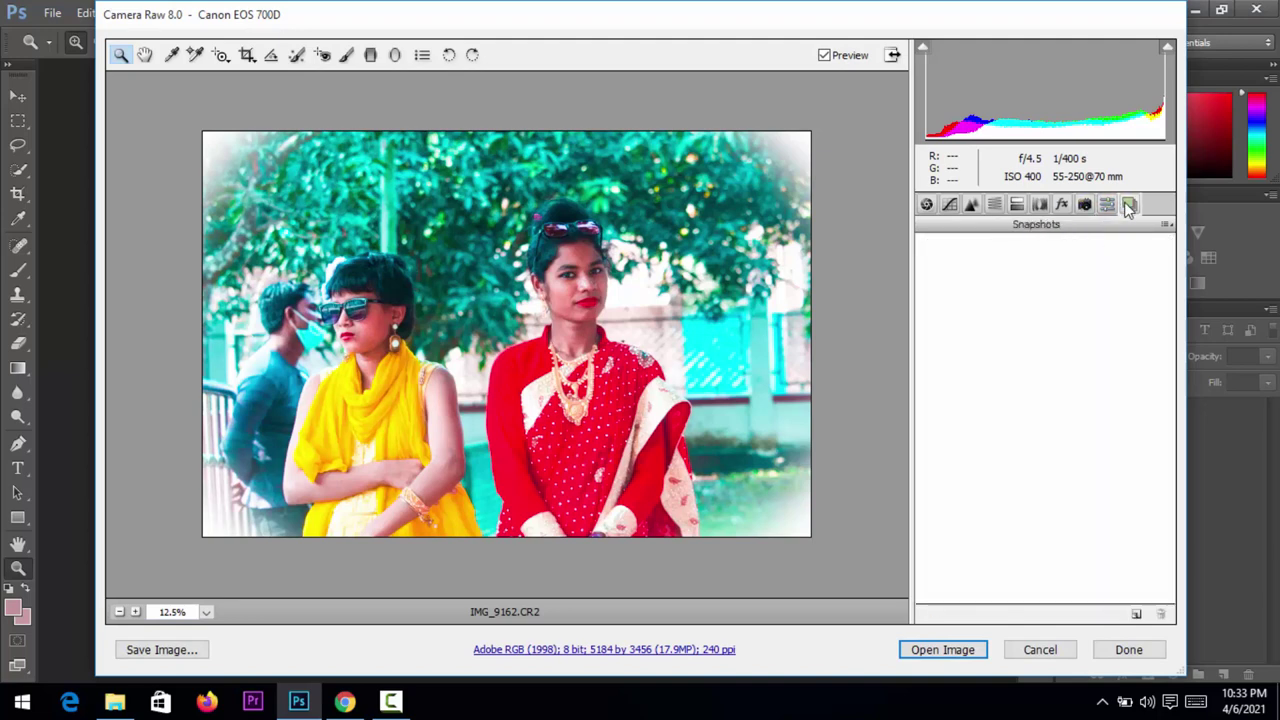
- Preview the Camera Faithful, Camera Landscape and Camera Neutral profiles
left_click(1090, 207)
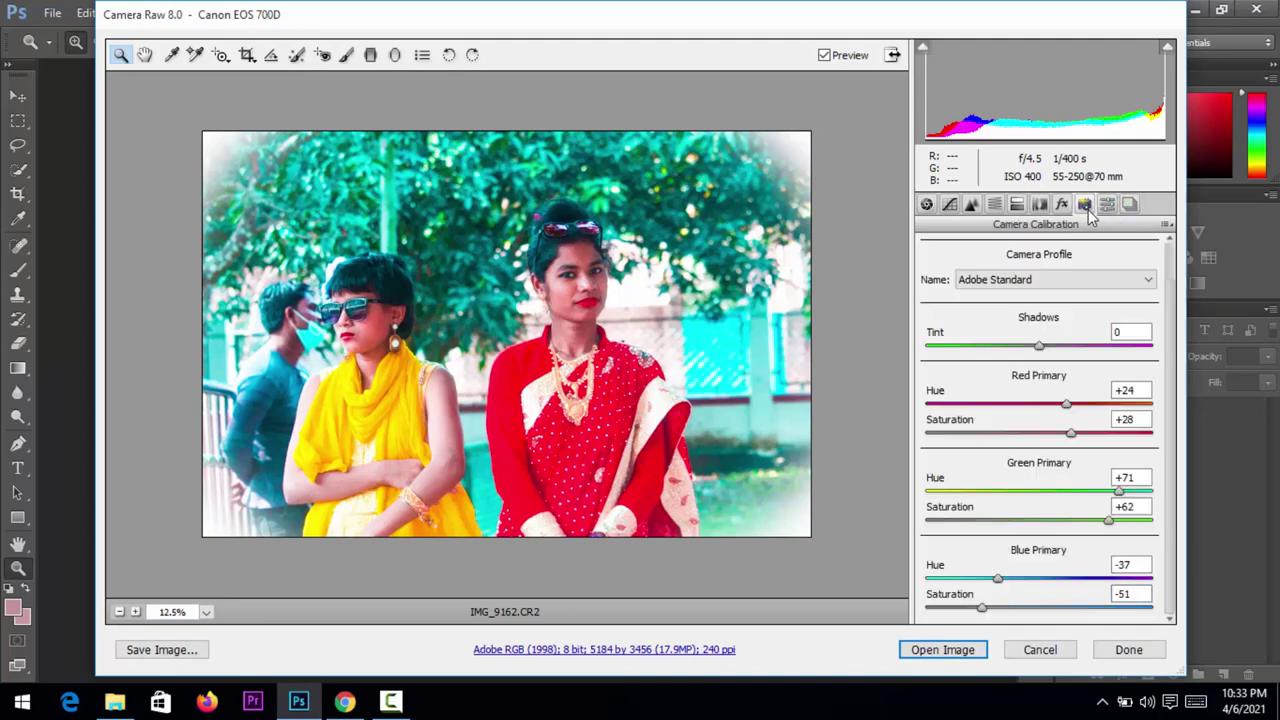
left_click(1022, 280)
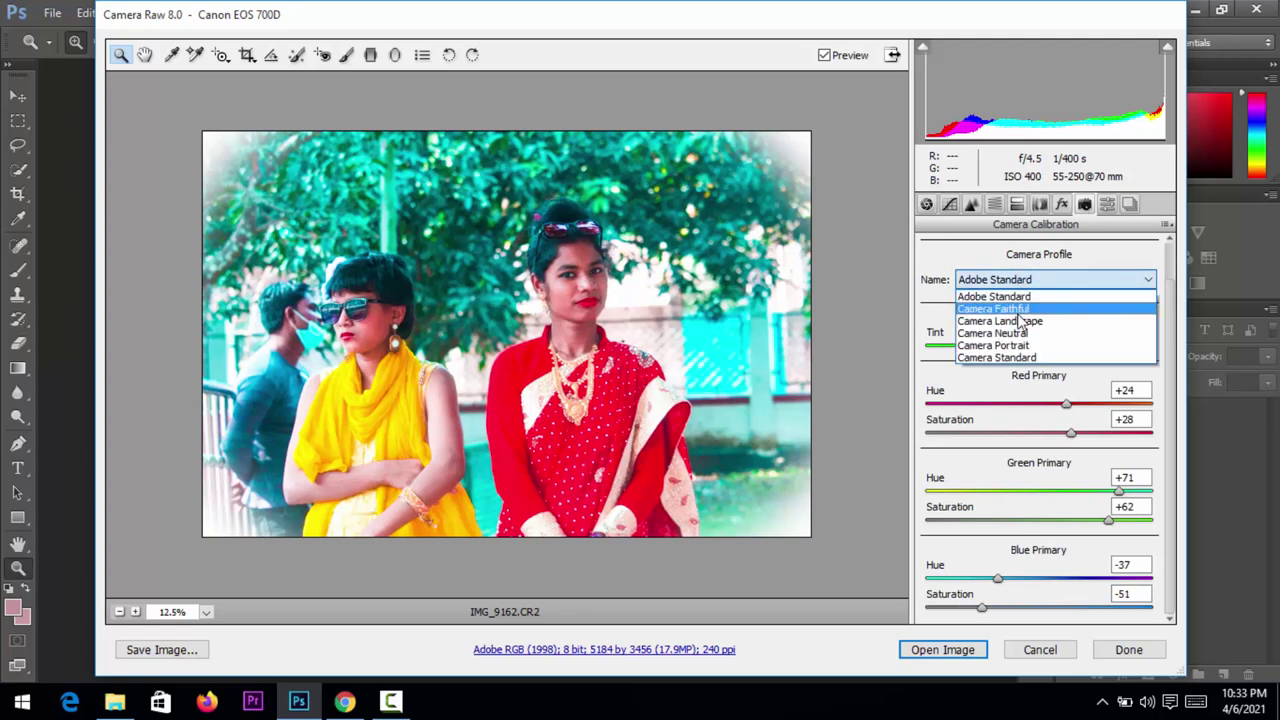
left_click(1020, 309)
left_click(1030, 282)
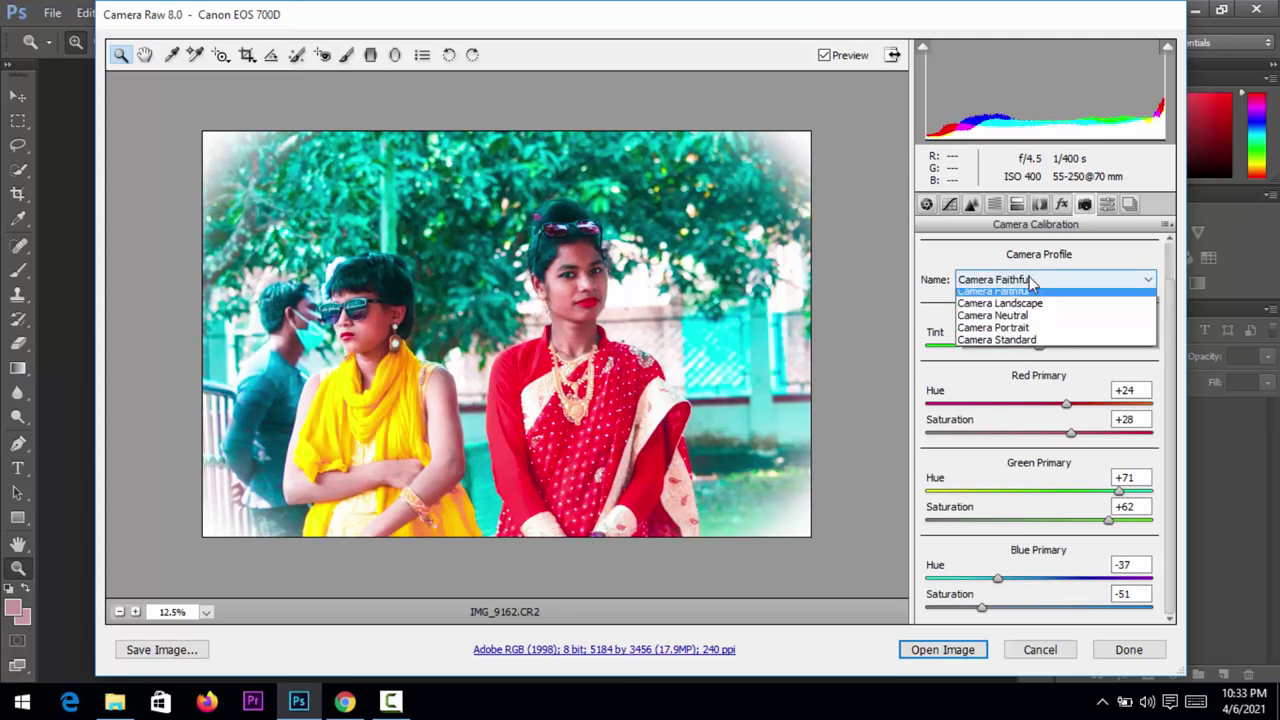
left_click(1022, 307)
left_click(1024, 281)
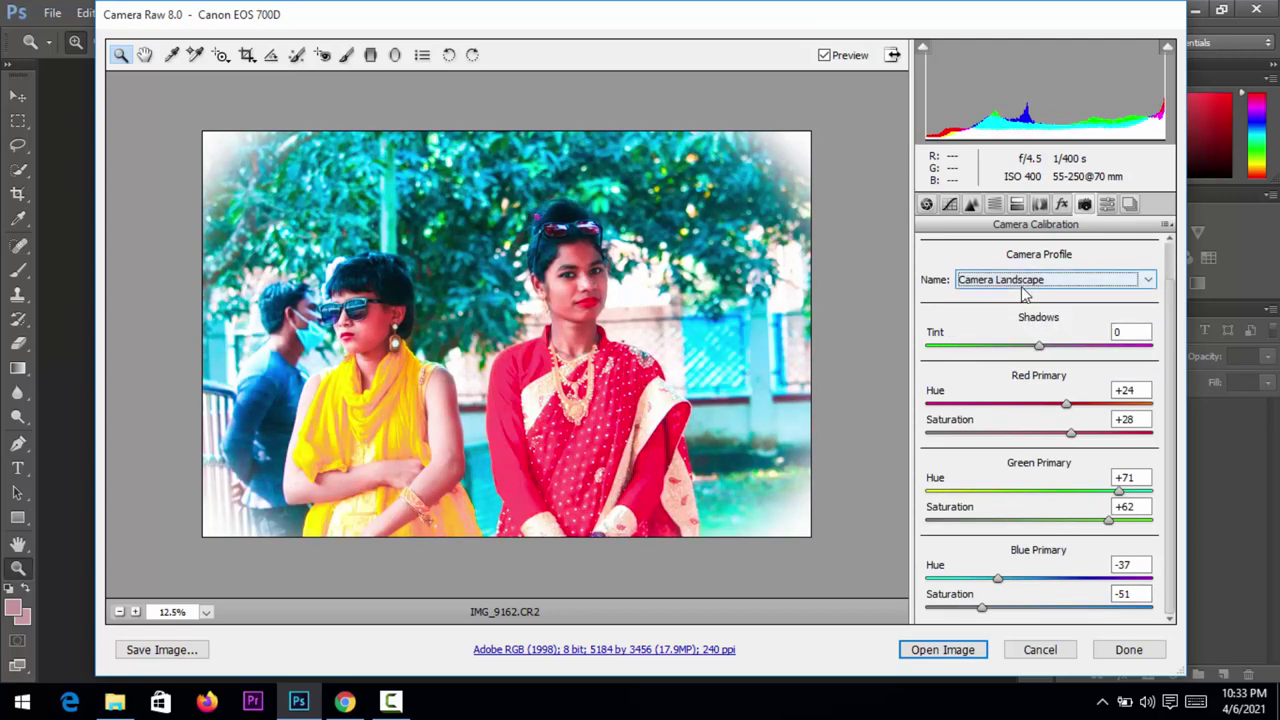
left_click(1020, 340)
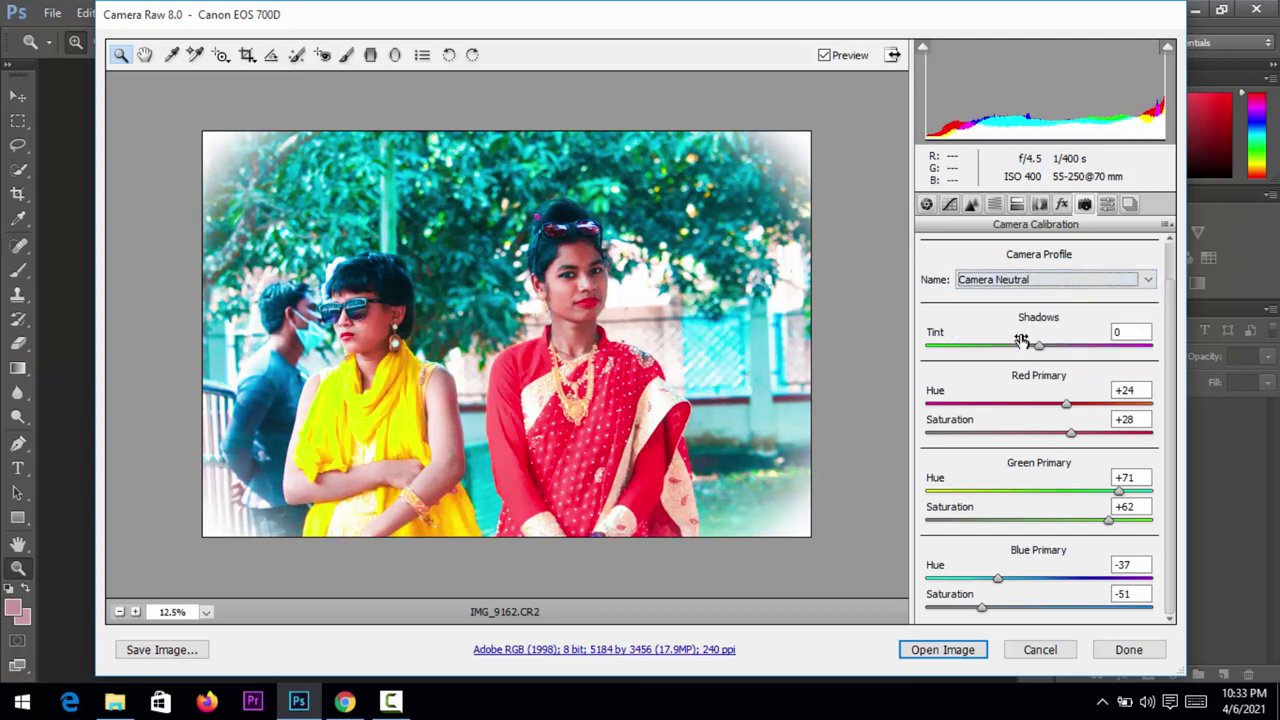
- Preview Camera Portrait and Camera Standard, then settle back on Adobe Standard
left_click(1022, 282)
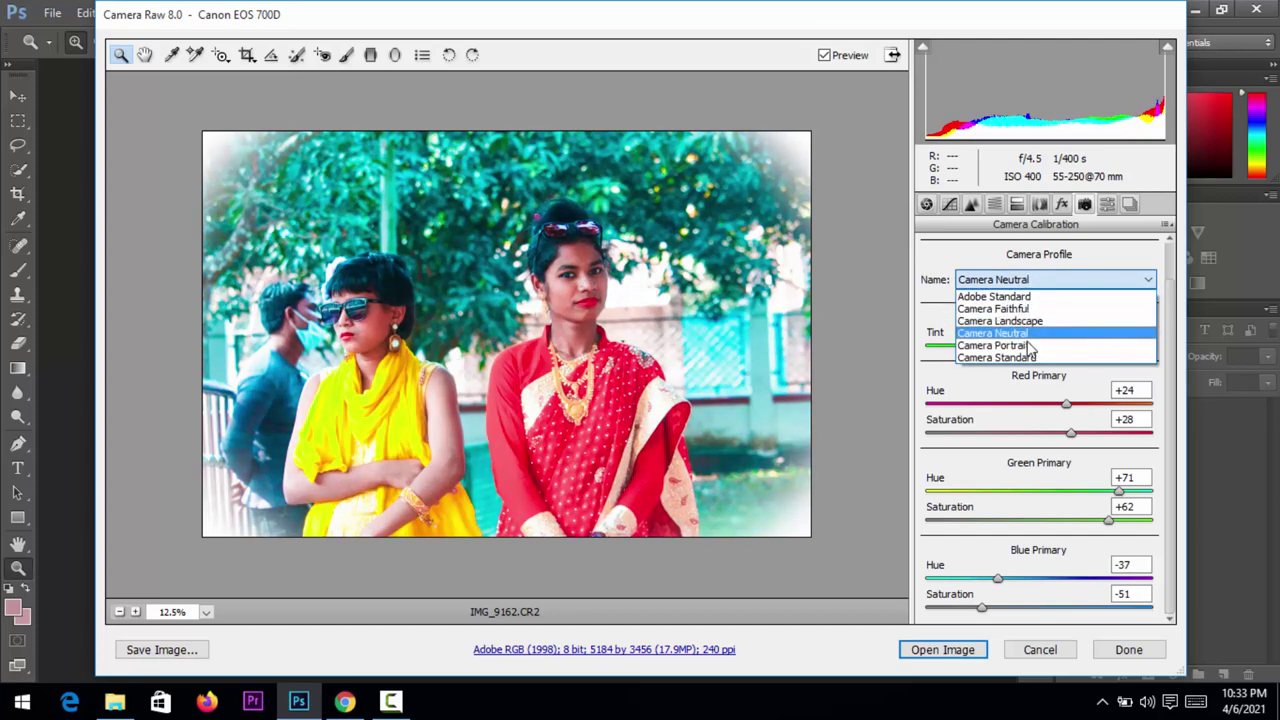
left_click(1031, 346)
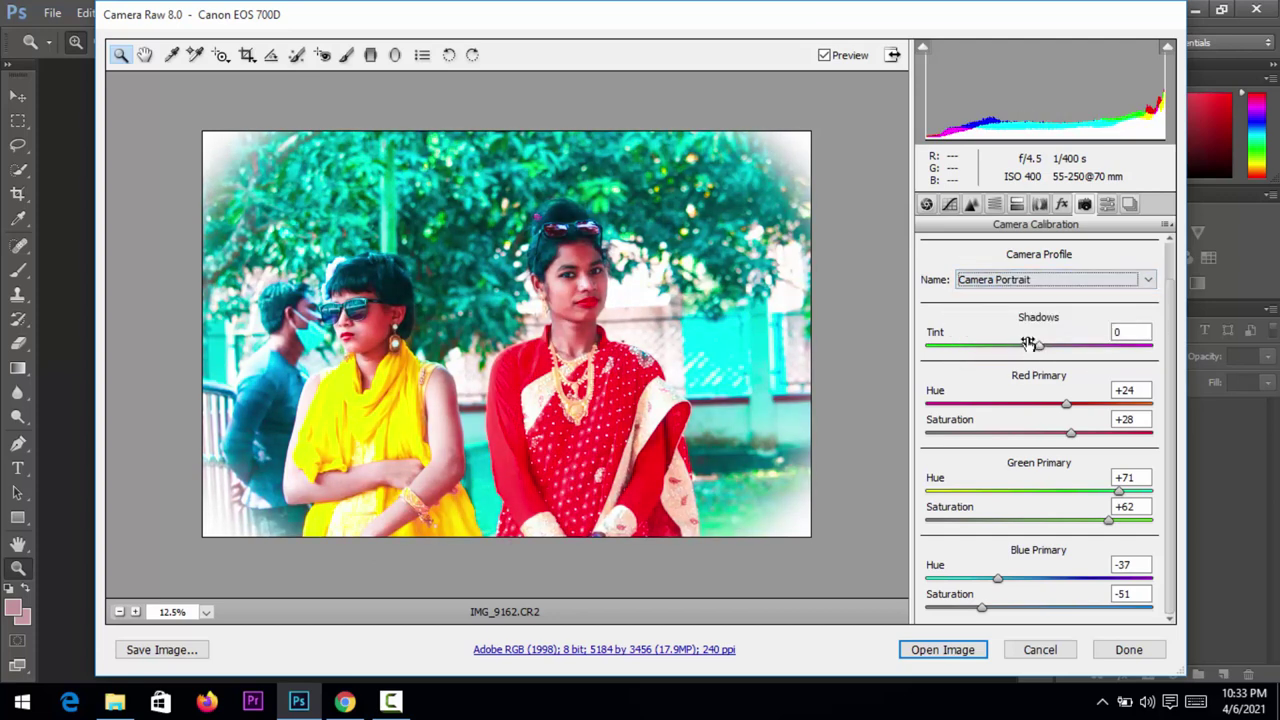
left_click(1036, 282)
left_click(1034, 358)
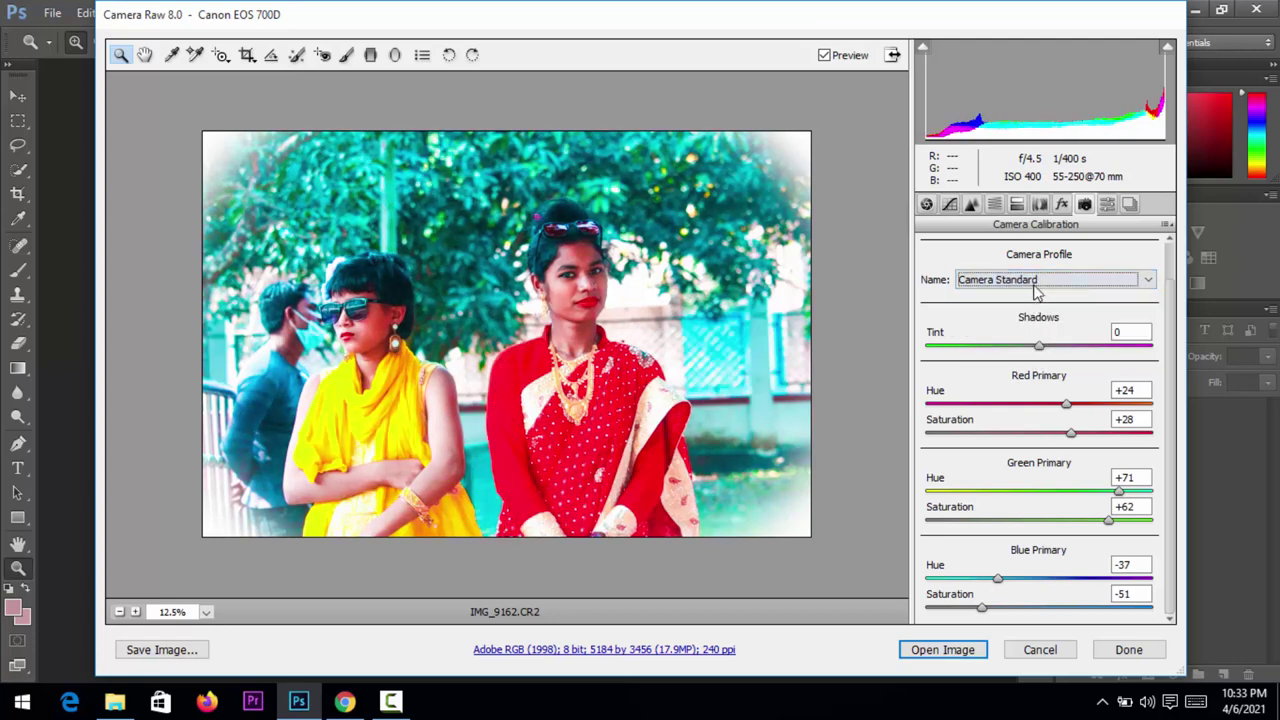
left_click(1036, 282)
left_click(1034, 309)
left_click(1038, 282)
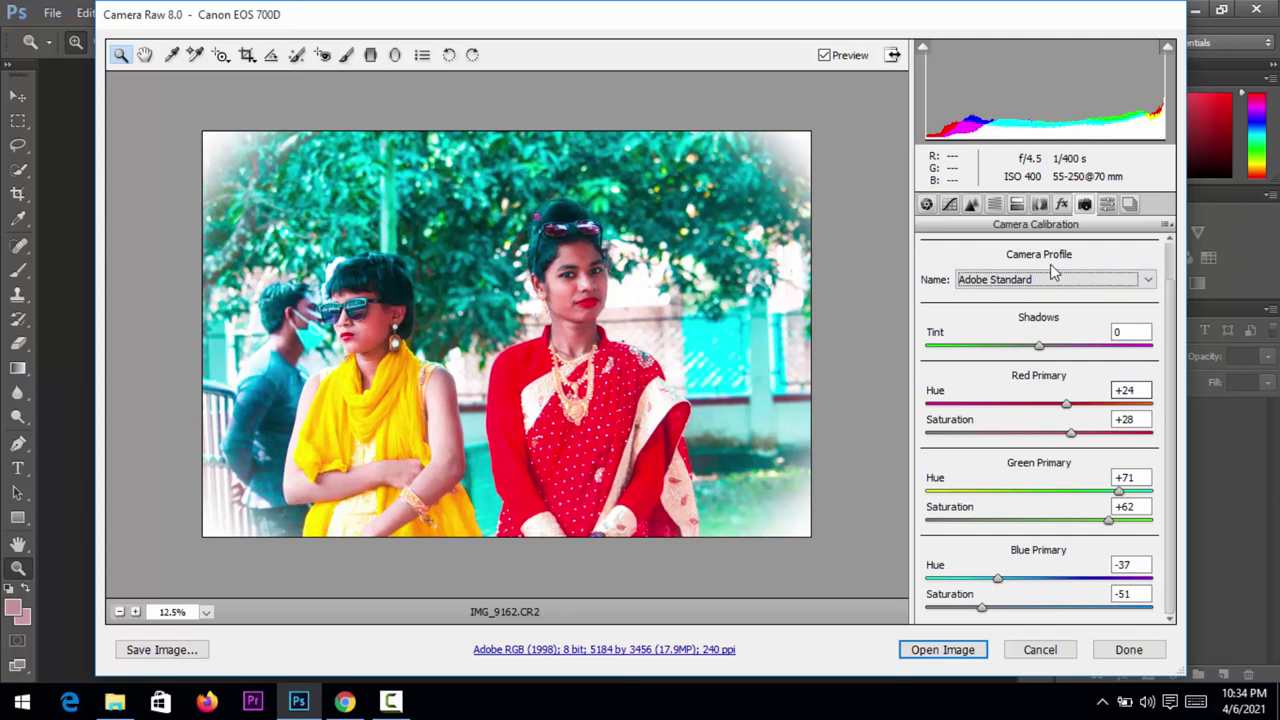
left_click(995, 205)
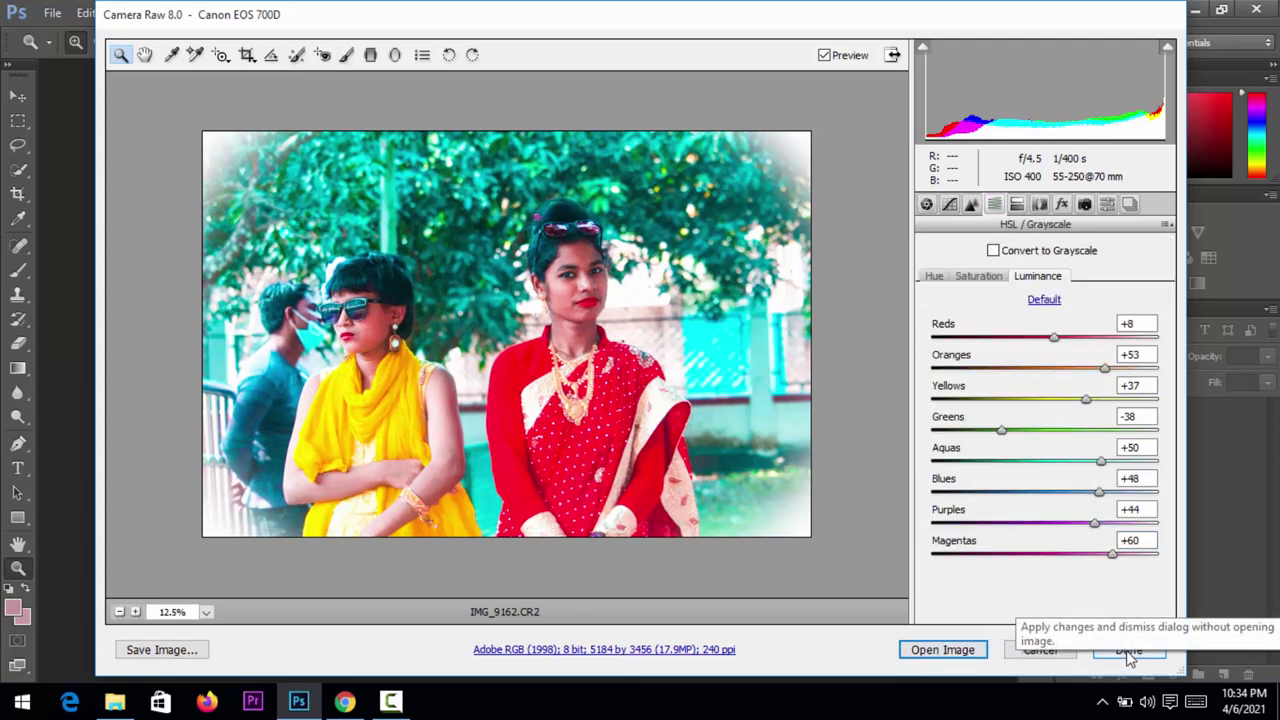
- Apply the Camera Raw colour grade and open IMG_9162.CR2 as a Photoshop document
left_click(930, 651)
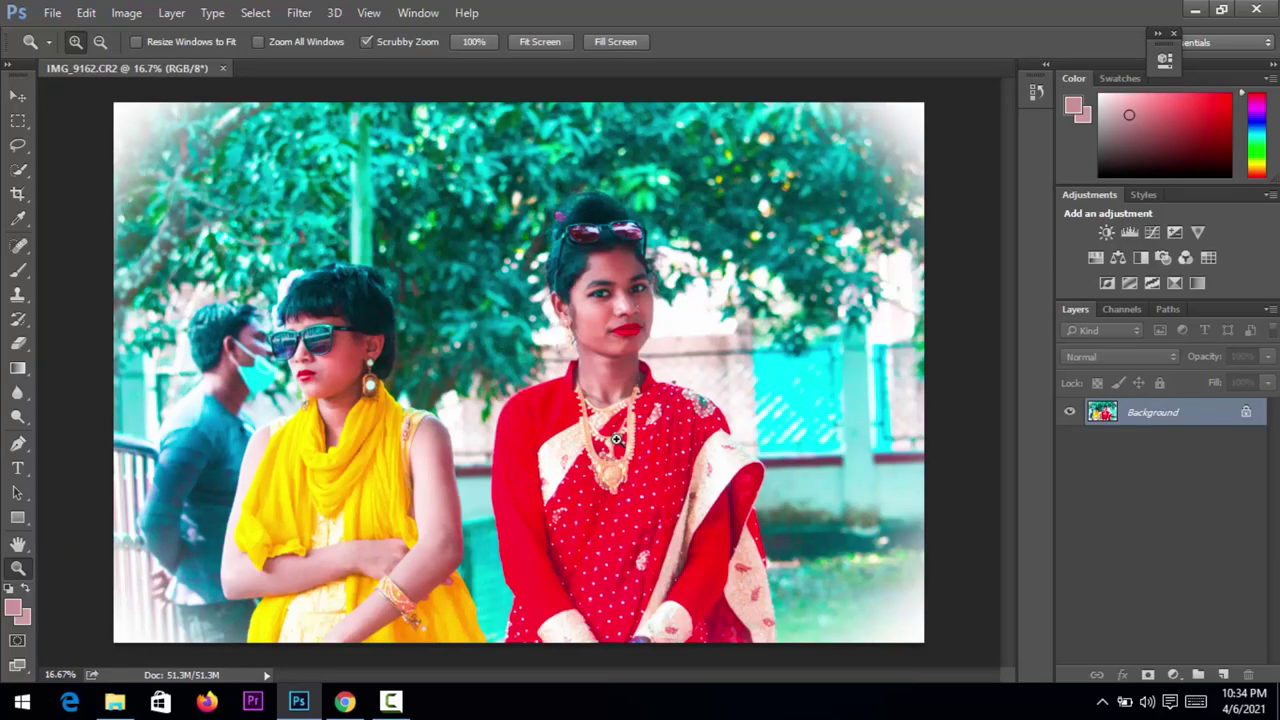
- Zoom to 50% on the woman in red's face and open the Filter menu
left_click_drag(617, 438, 775, 380)
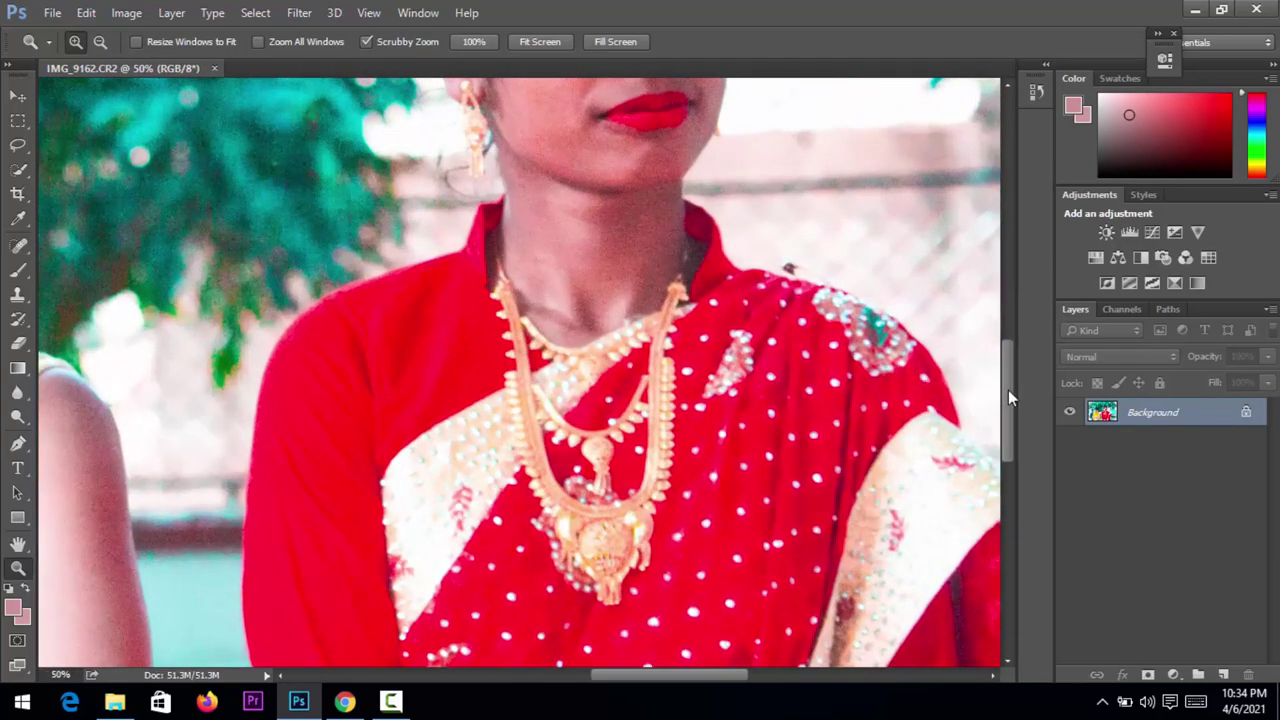
left_click_drag(1008, 389, 1008, 300)
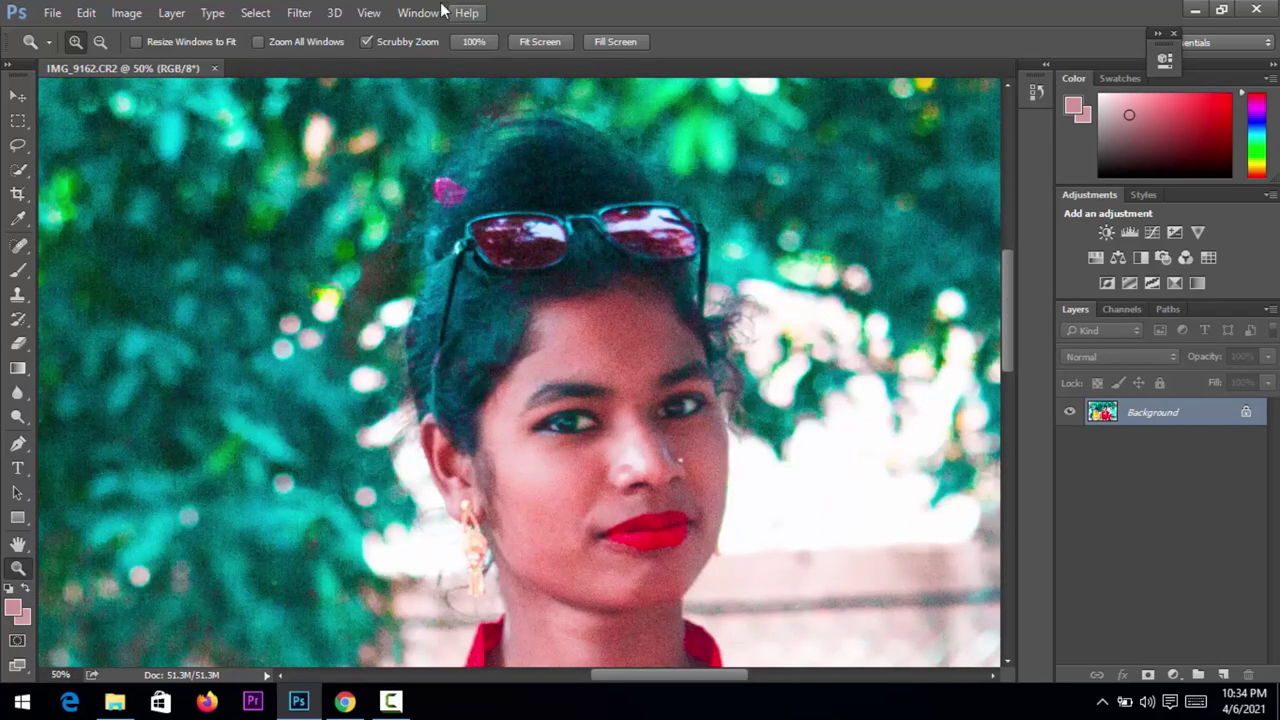
left_click(299, 12)
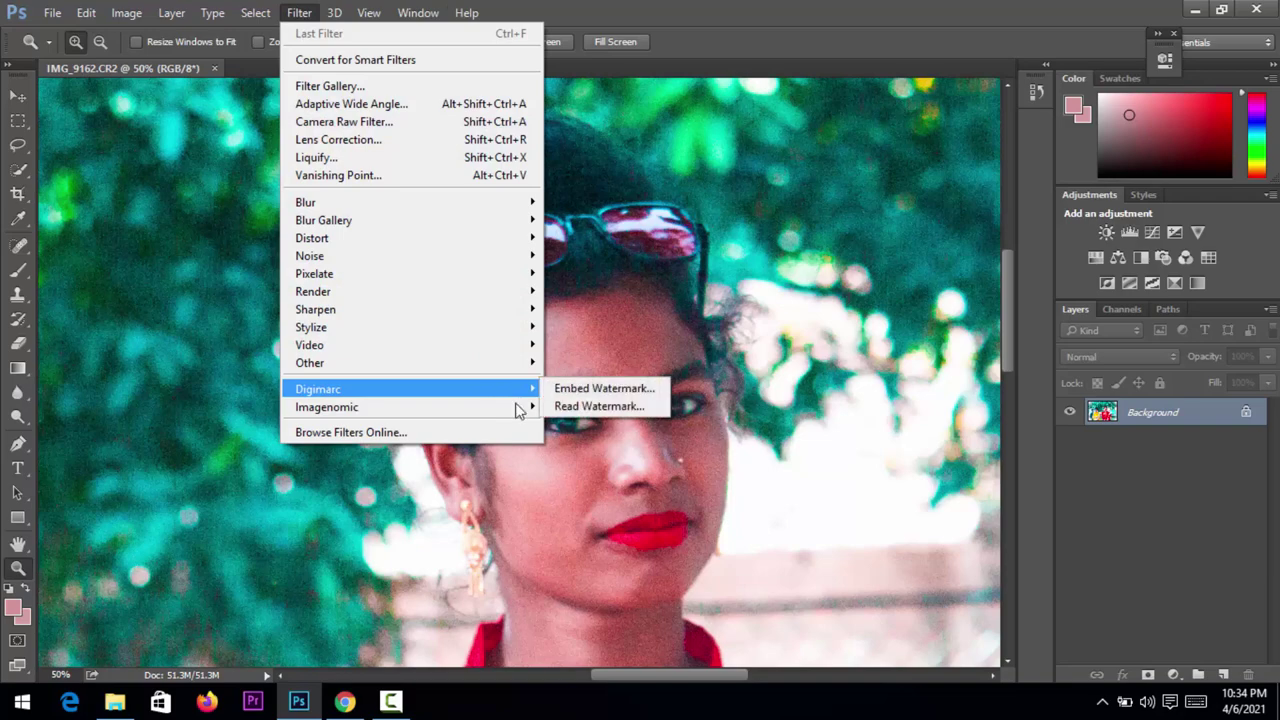
mouse_move(327, 407)
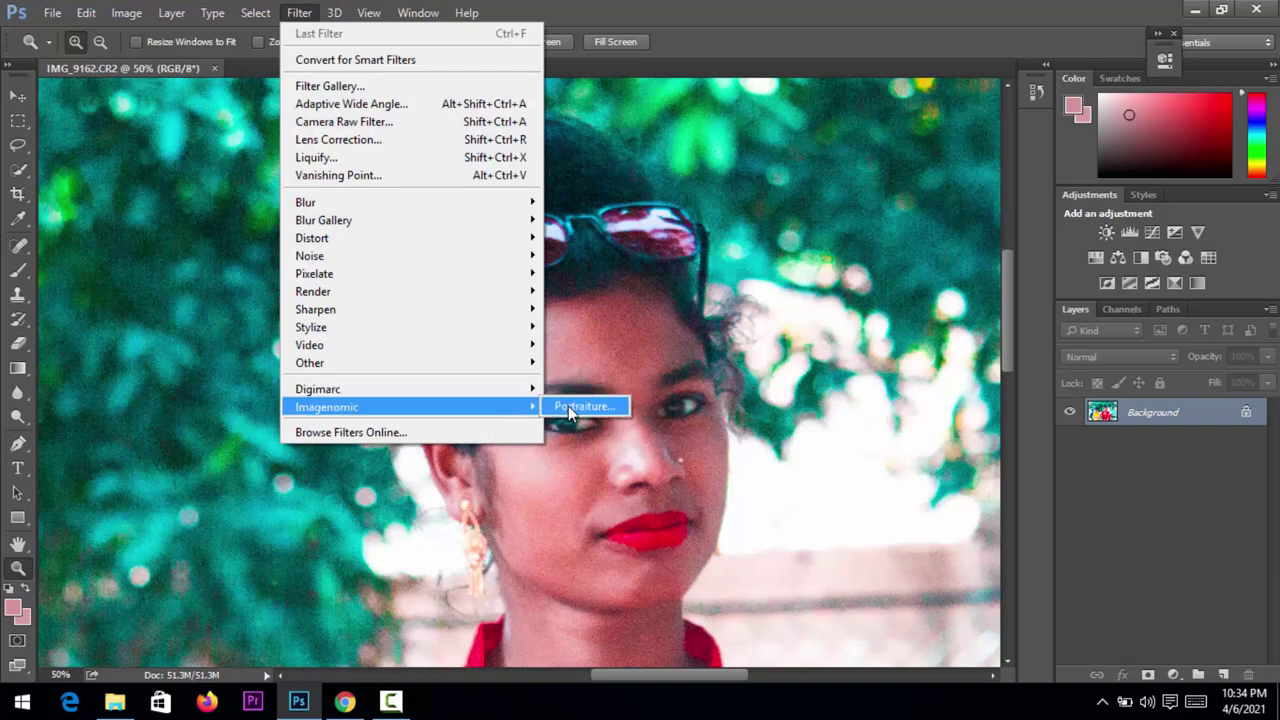
- Launch Portraiture, frame the preview on her face, and set Detail Smoothing Threshold to 17
left_click(568, 406)
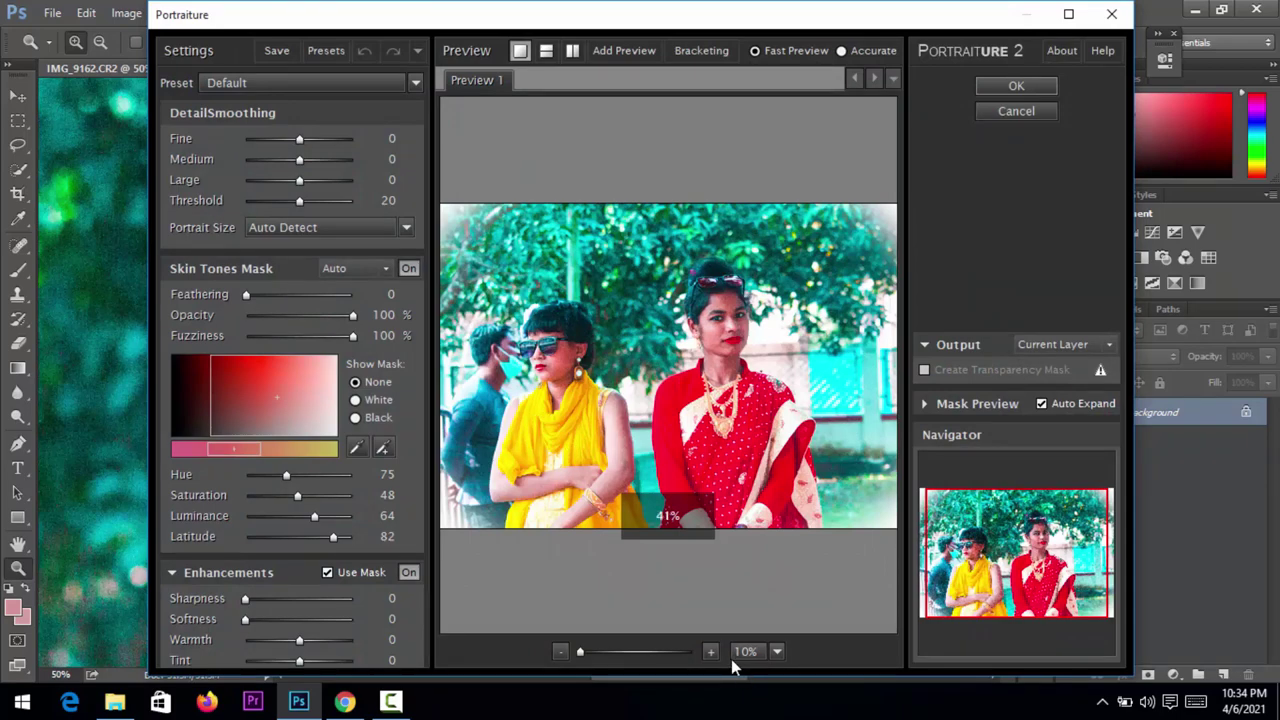
left_click(711, 651)
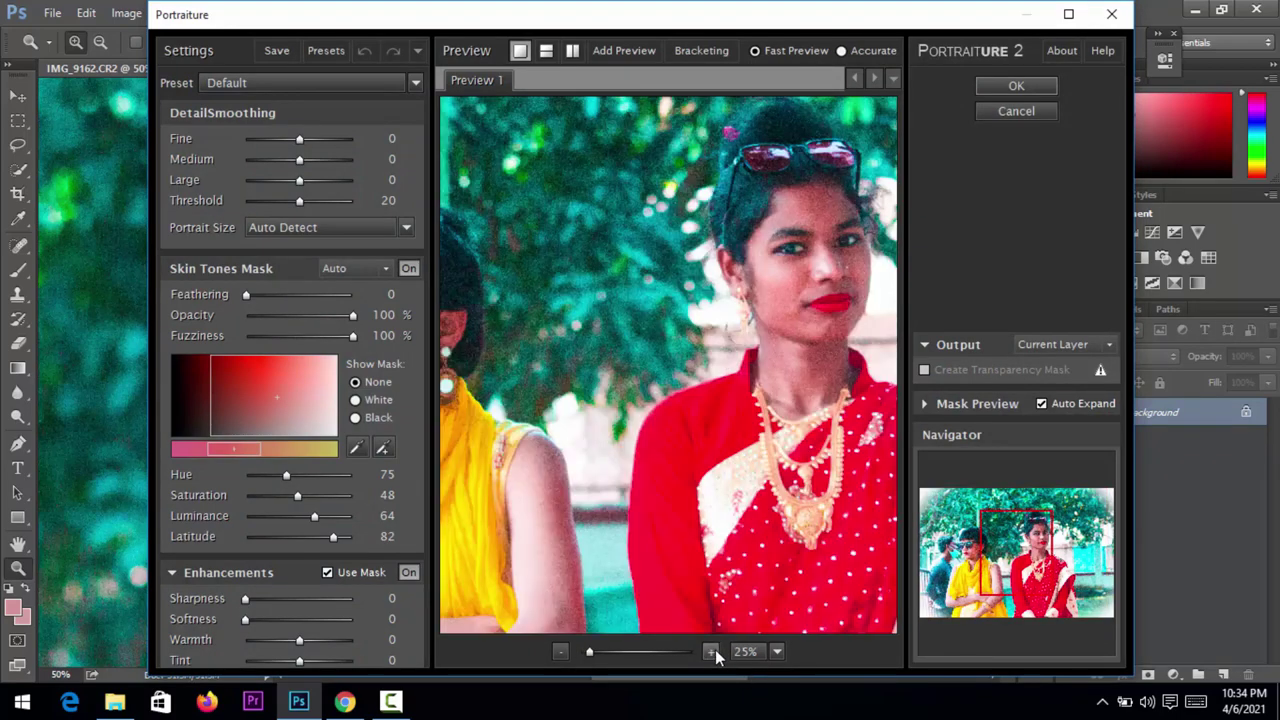
left_click_drag(779, 426, 604, 420)
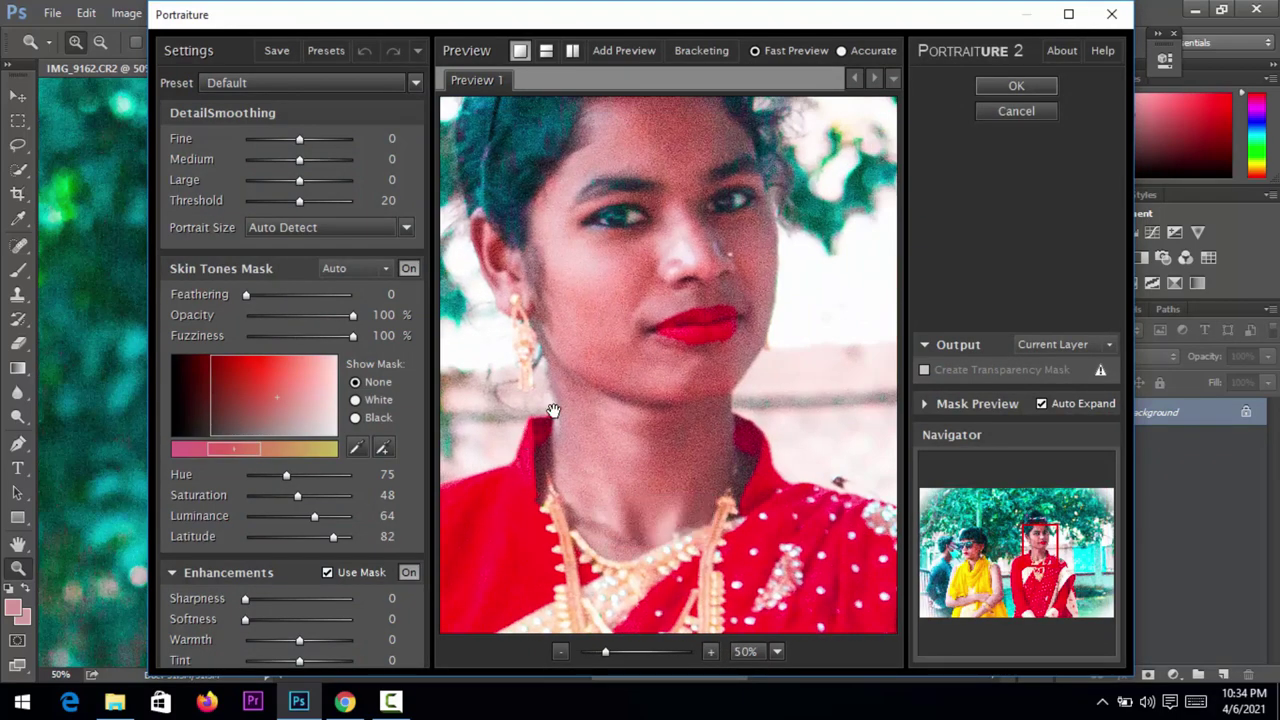
left_click_drag(604, 344, 603, 400)
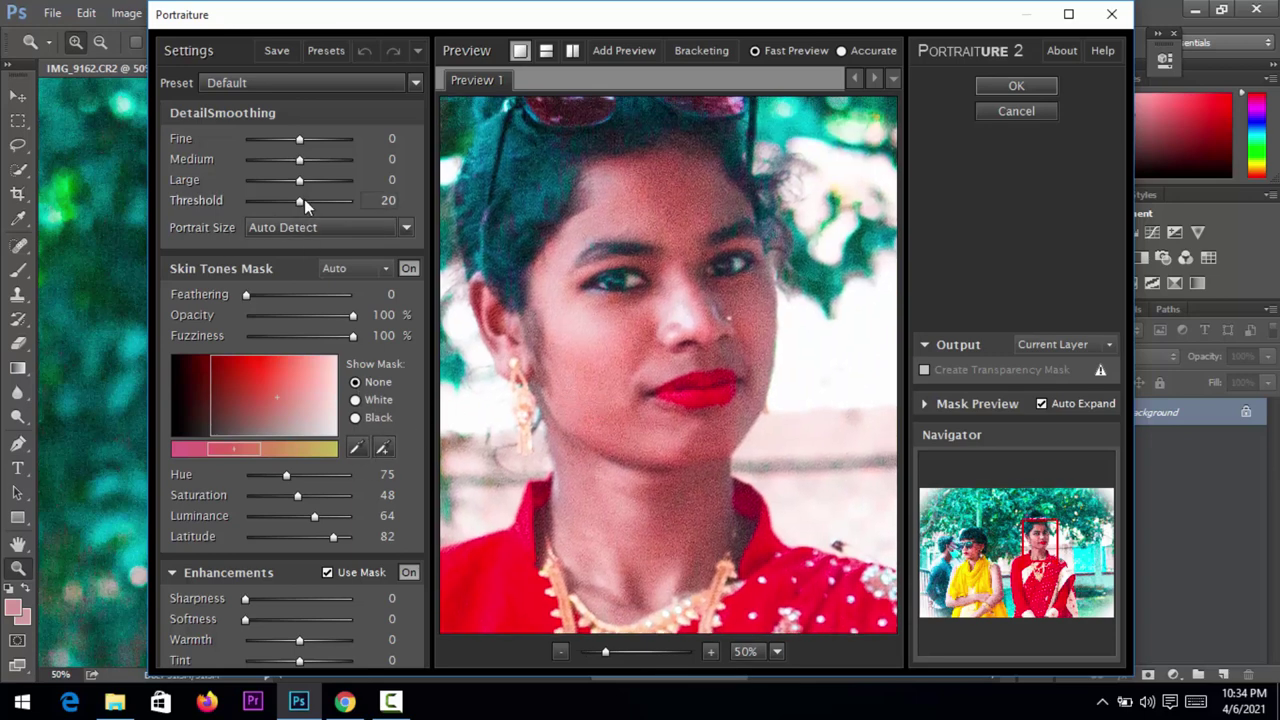
left_click_drag(304, 200, 329, 201)
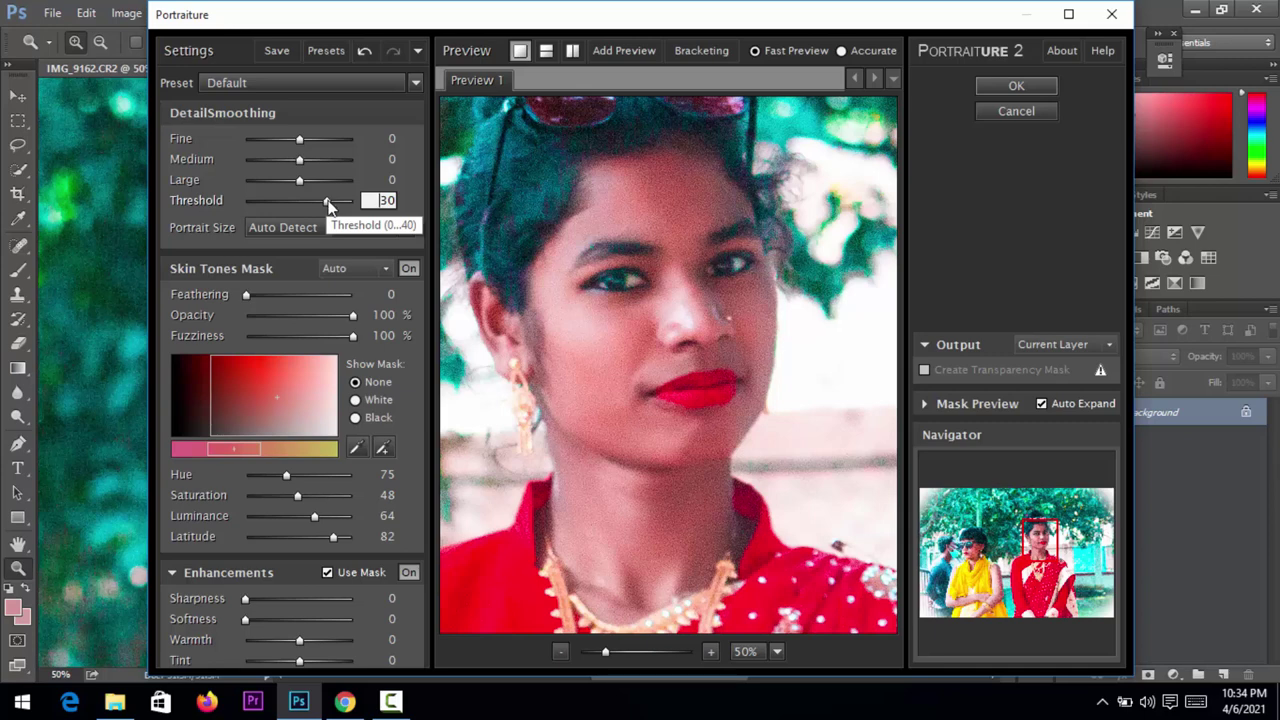
mouse_move(301, 179)
left_mouse_down()
mouse_move(324, 184)
mouse_move(300, 197)
mouse_move(319, 205)
mouse_move(290, 216)
left_mouse_up()
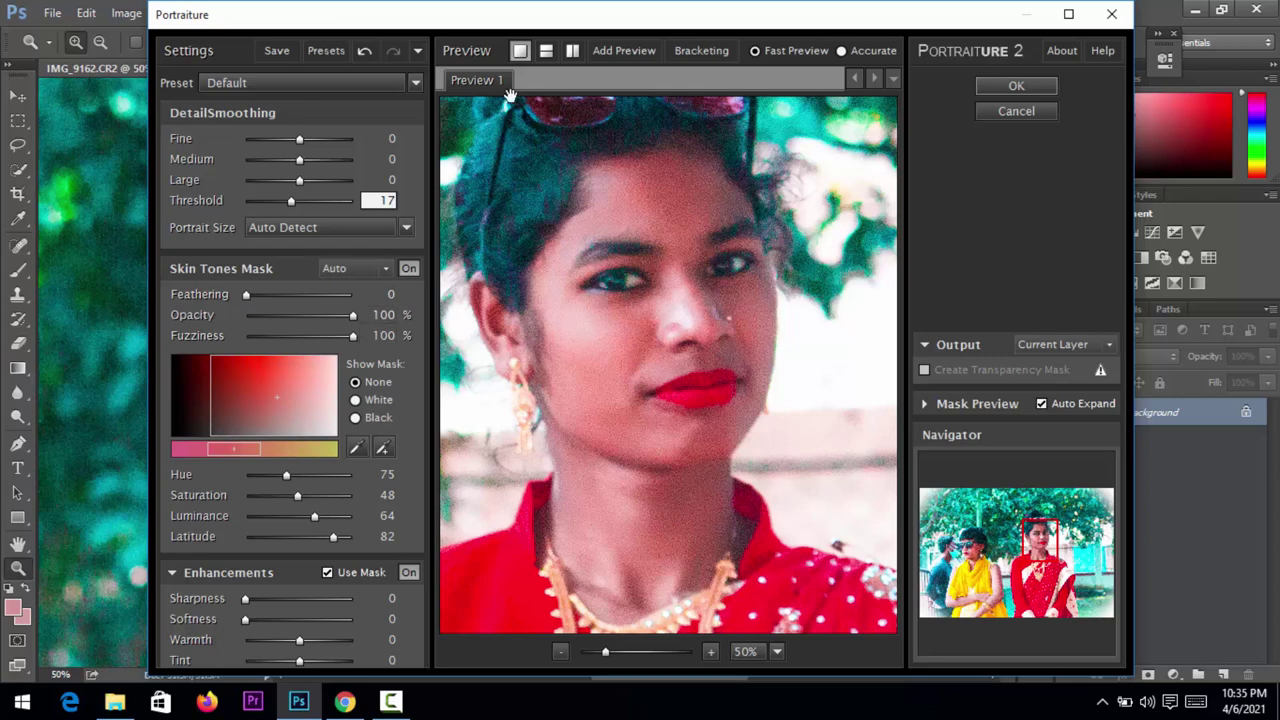
- Switch to split Before/After preview and set the Skin Tones Mask Hue to 44
left_click(546, 50)
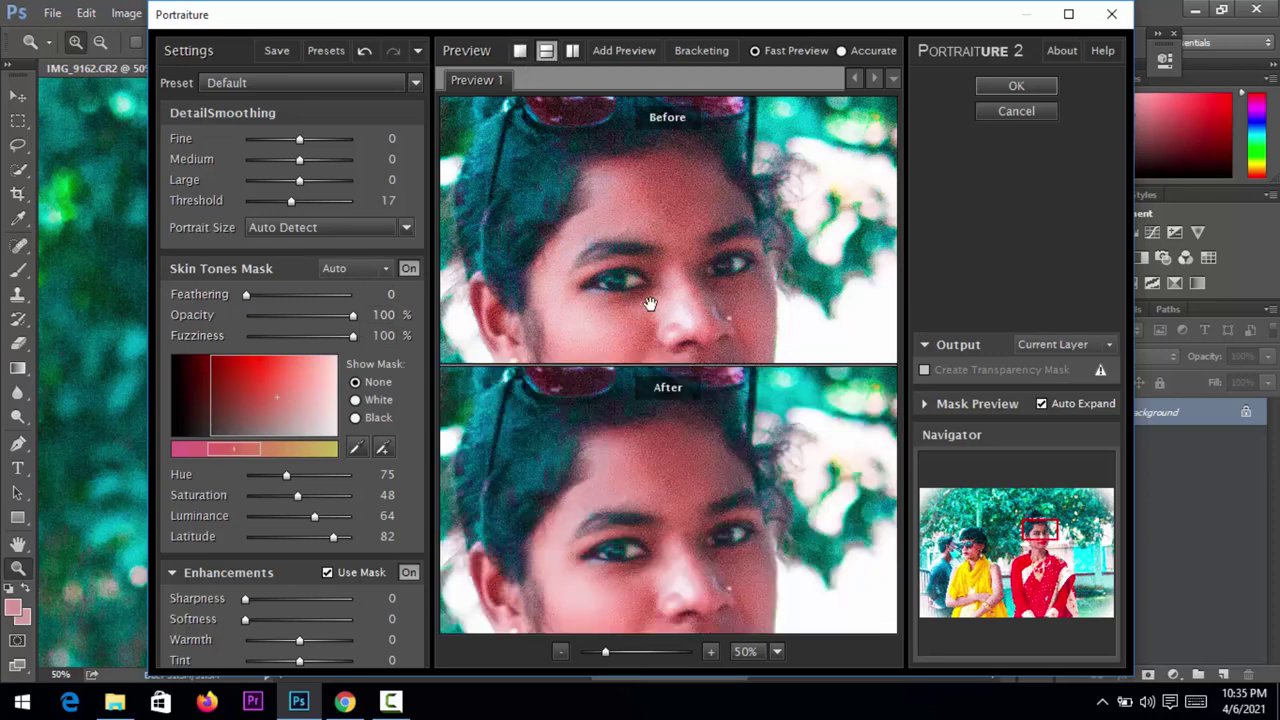
left_click_drag(649, 304, 647, 185)
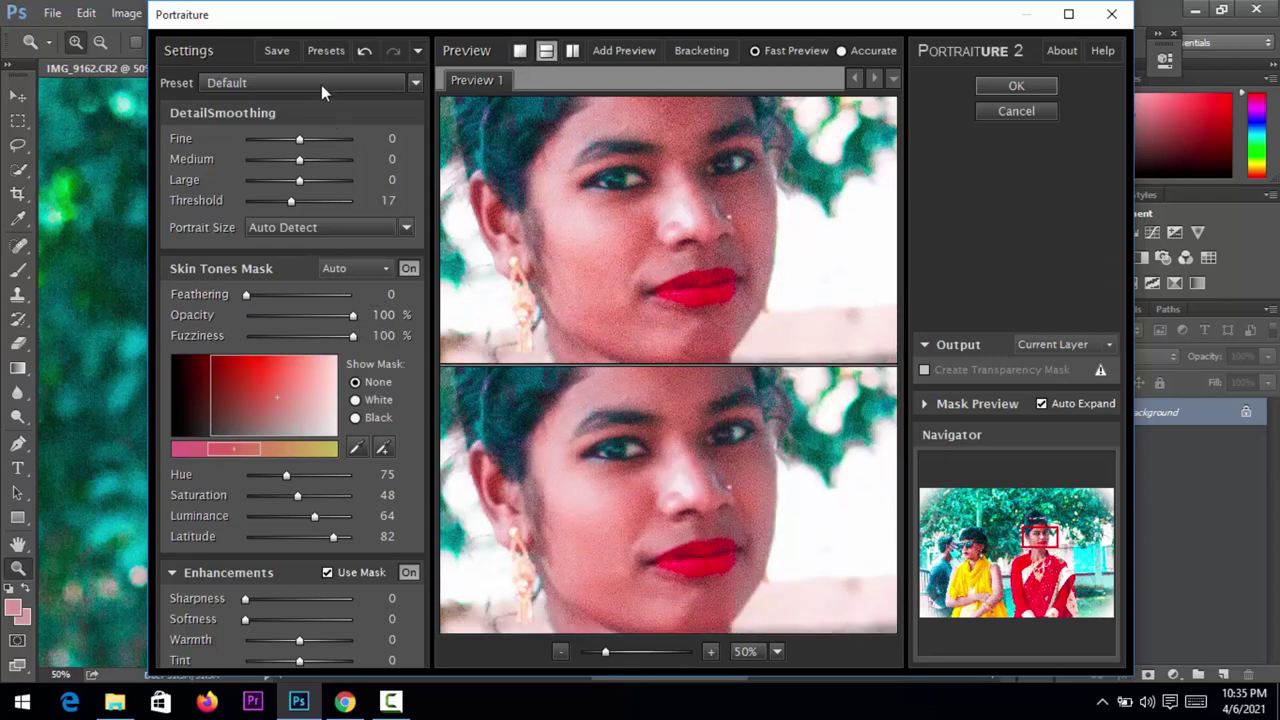
left_click_drag(288, 481, 305, 479)
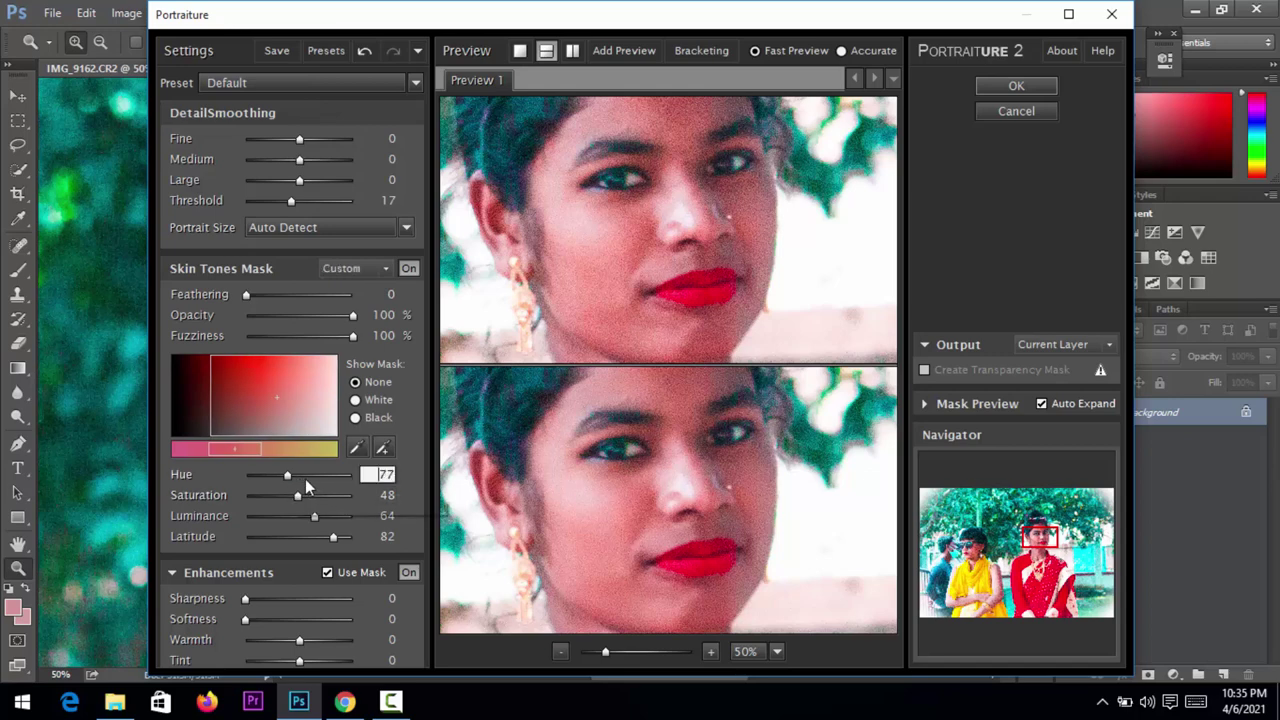
left_click(305, 479)
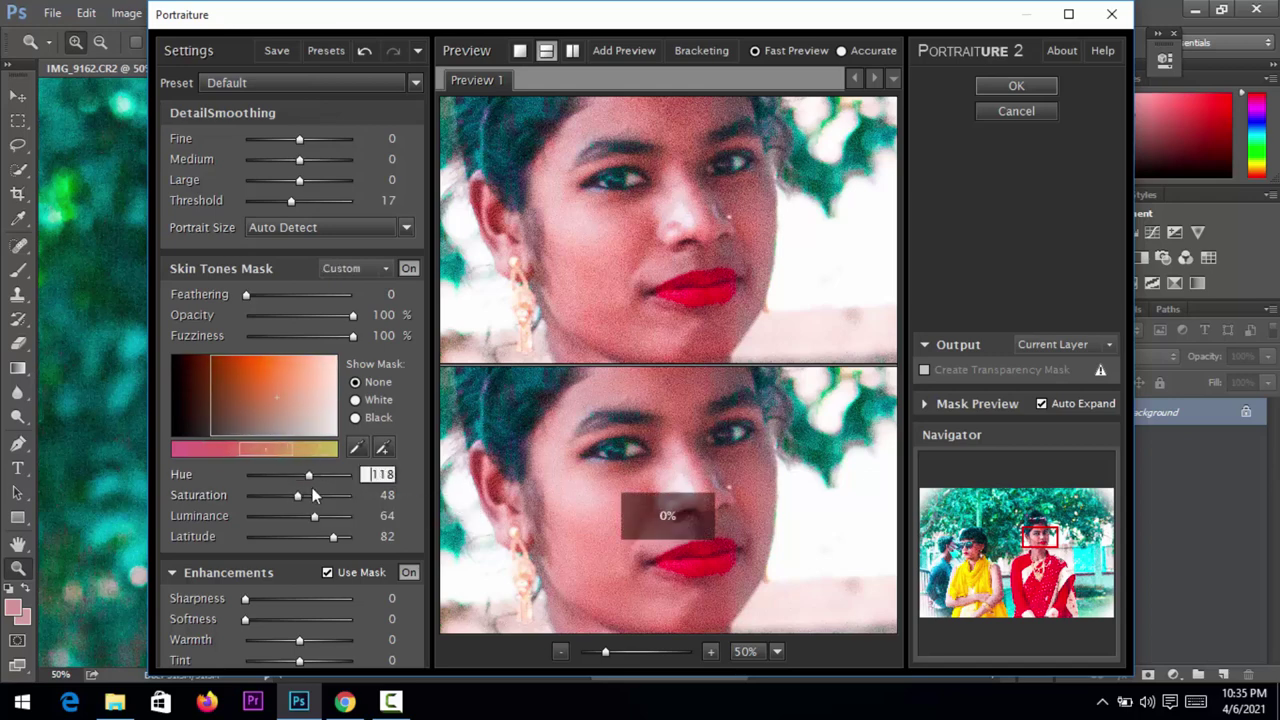
left_click_drag(309, 488, 271, 496)
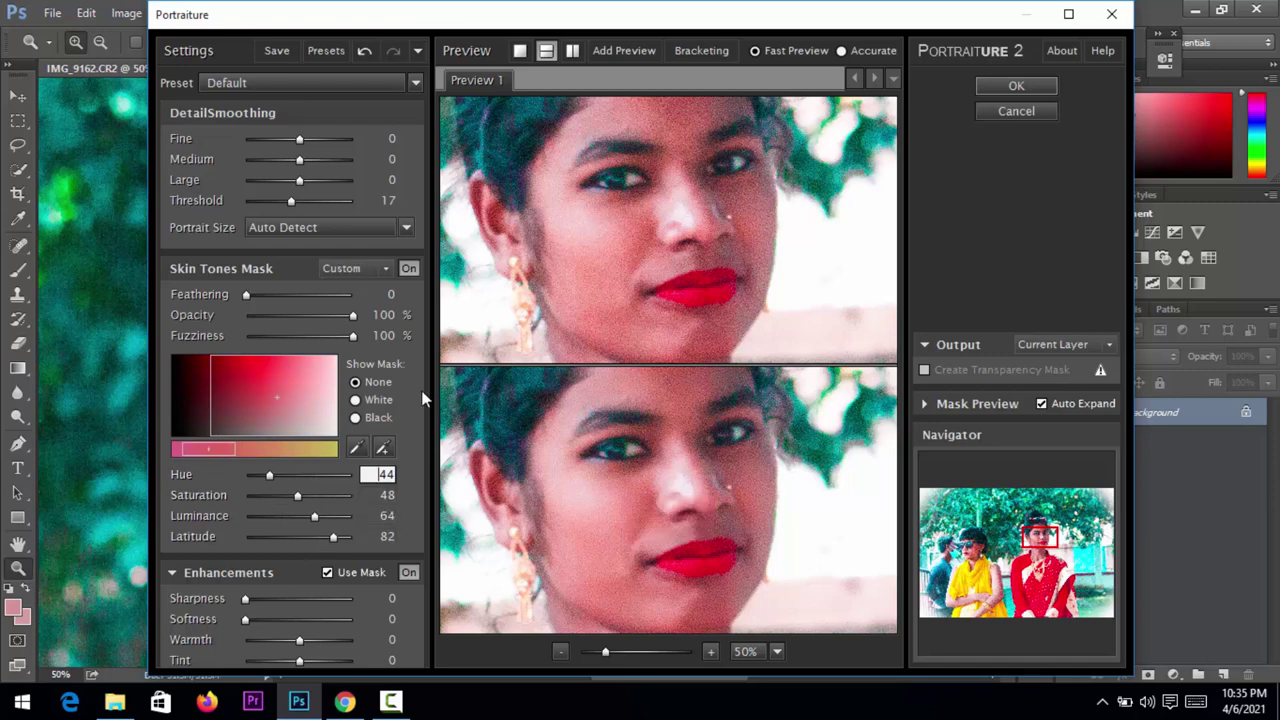
- Check the skin mask in White and Black previews, then set Show Mask back to None
left_click(355, 400)
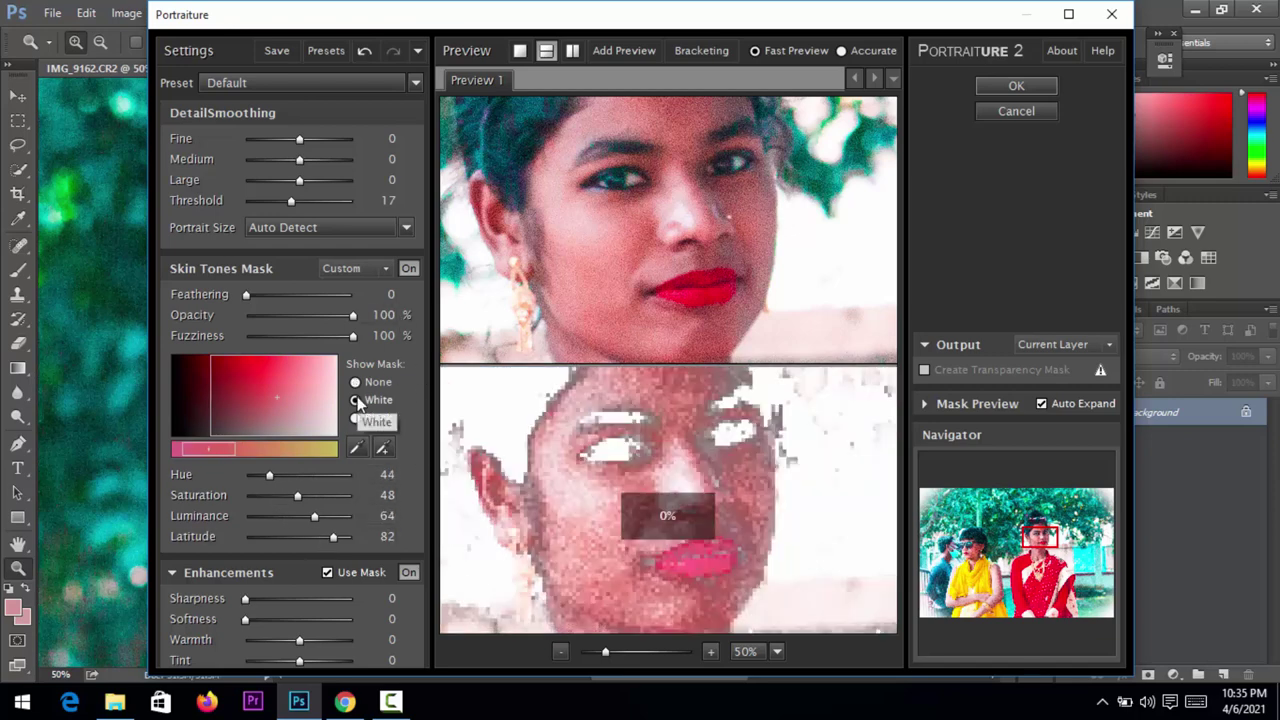
left_click(355, 418)
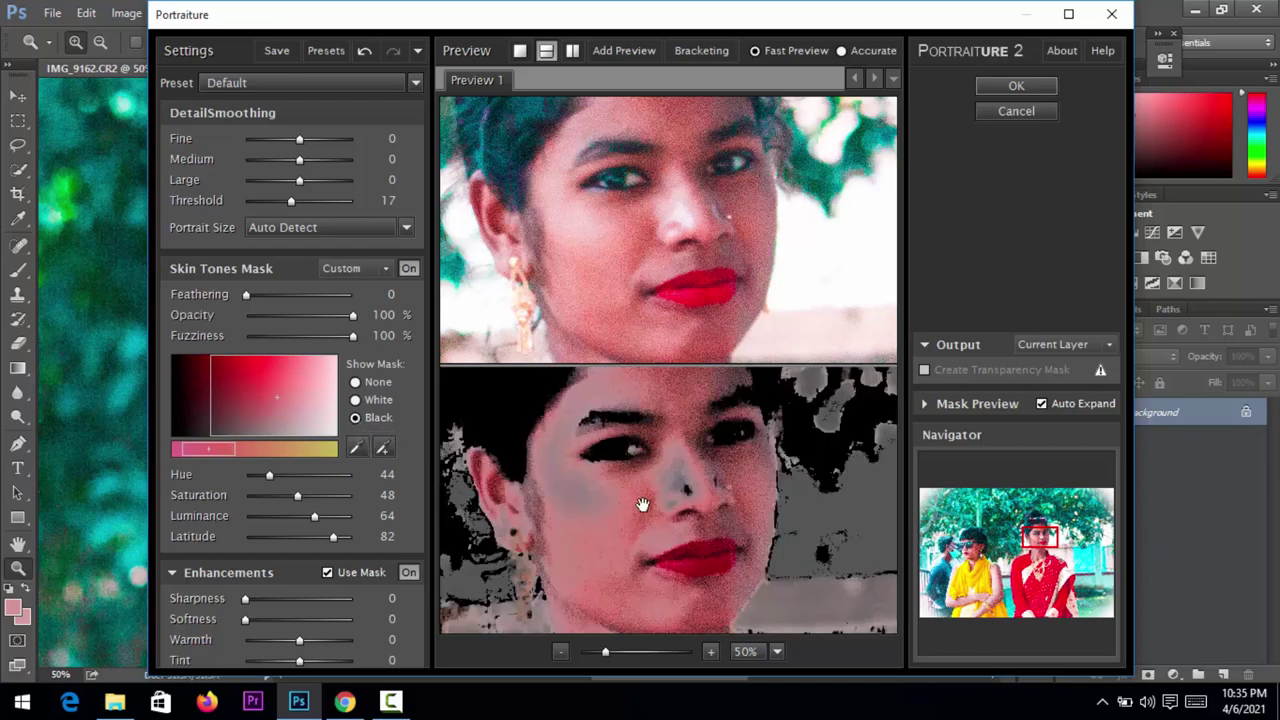
left_click_drag(643, 502, 651, 366)
scroll(666, 513, "down", 3)
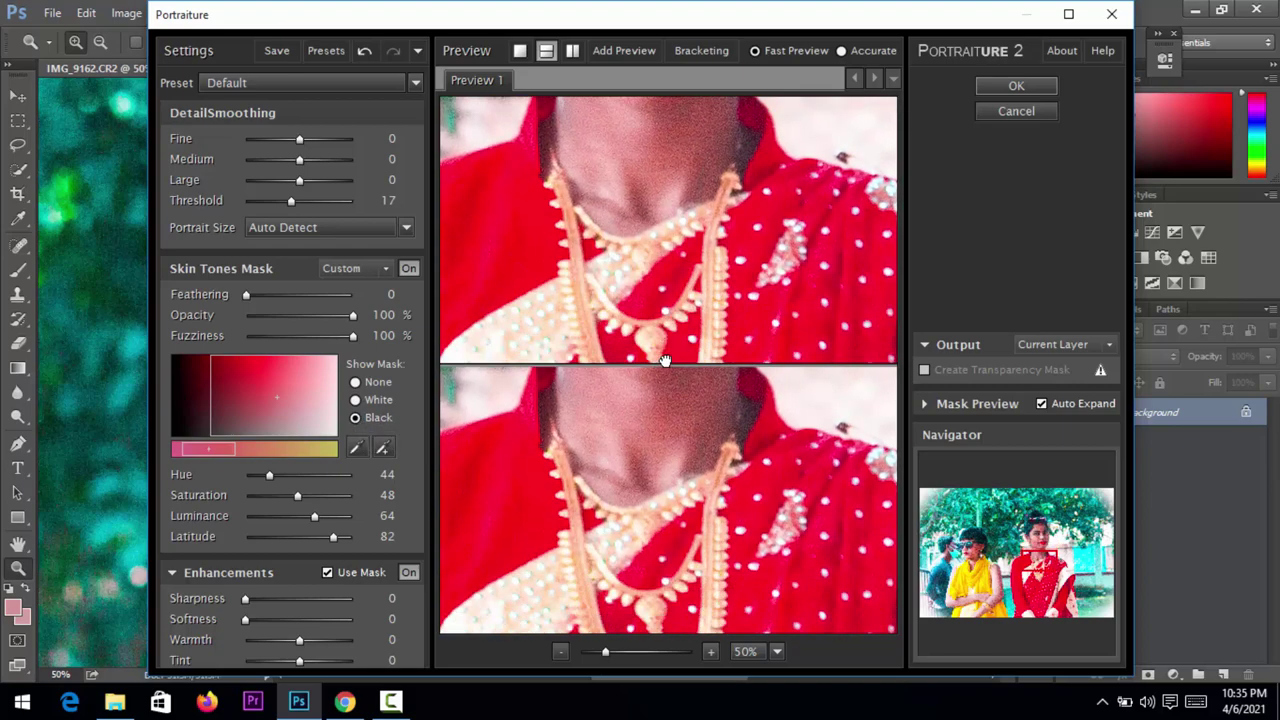
scroll(634, 522, "up", 2)
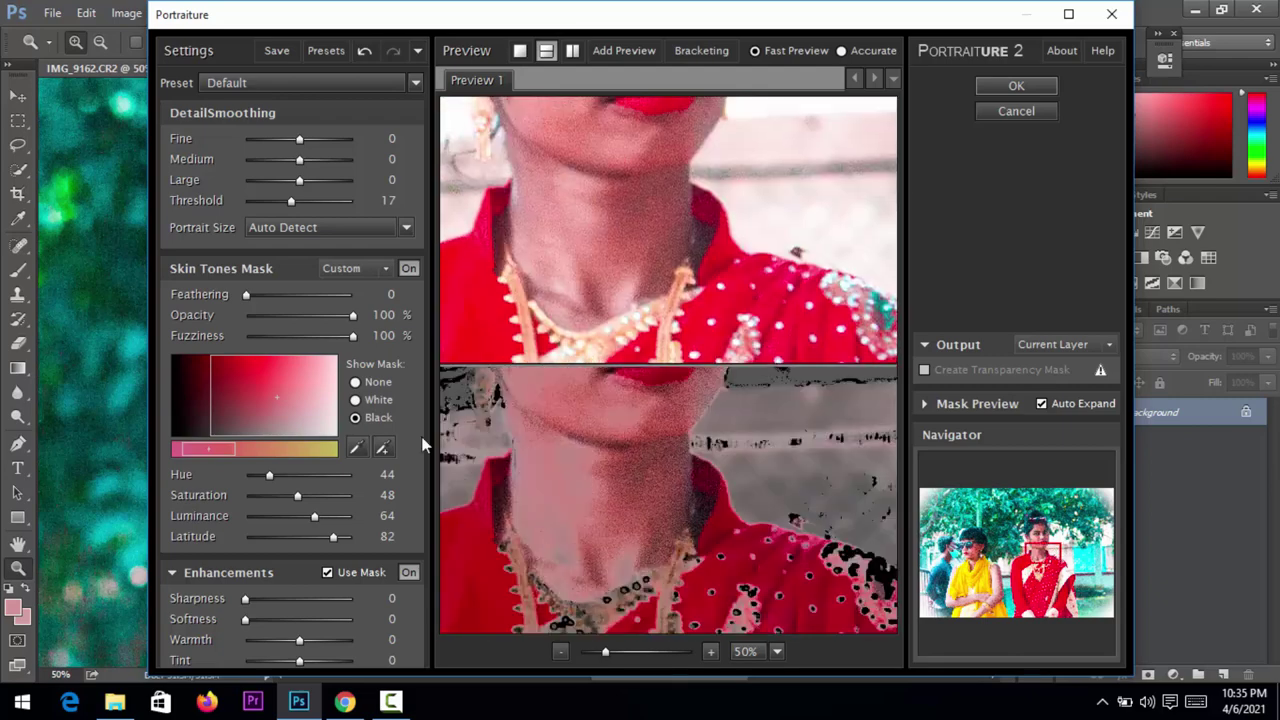
left_click(358, 386)
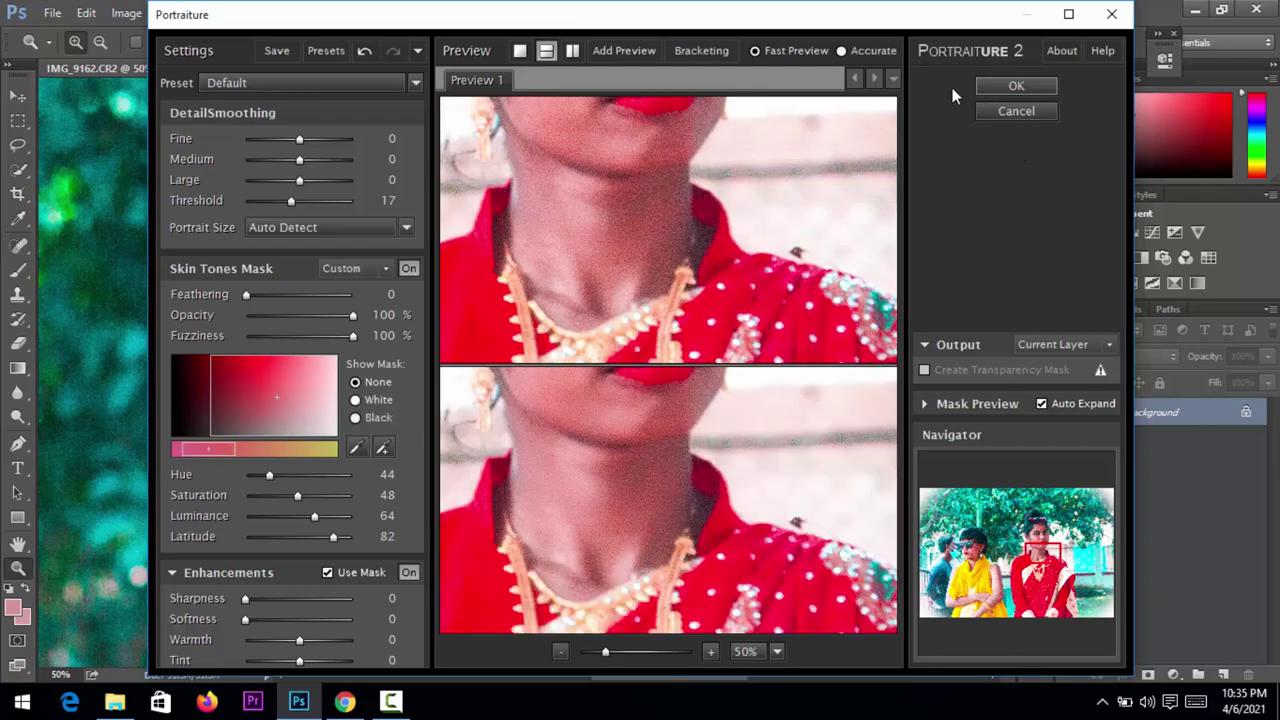
- Apply the Portraiture smoothing and inspect the face at 100%, then 66.7%
left_click(1015, 88)
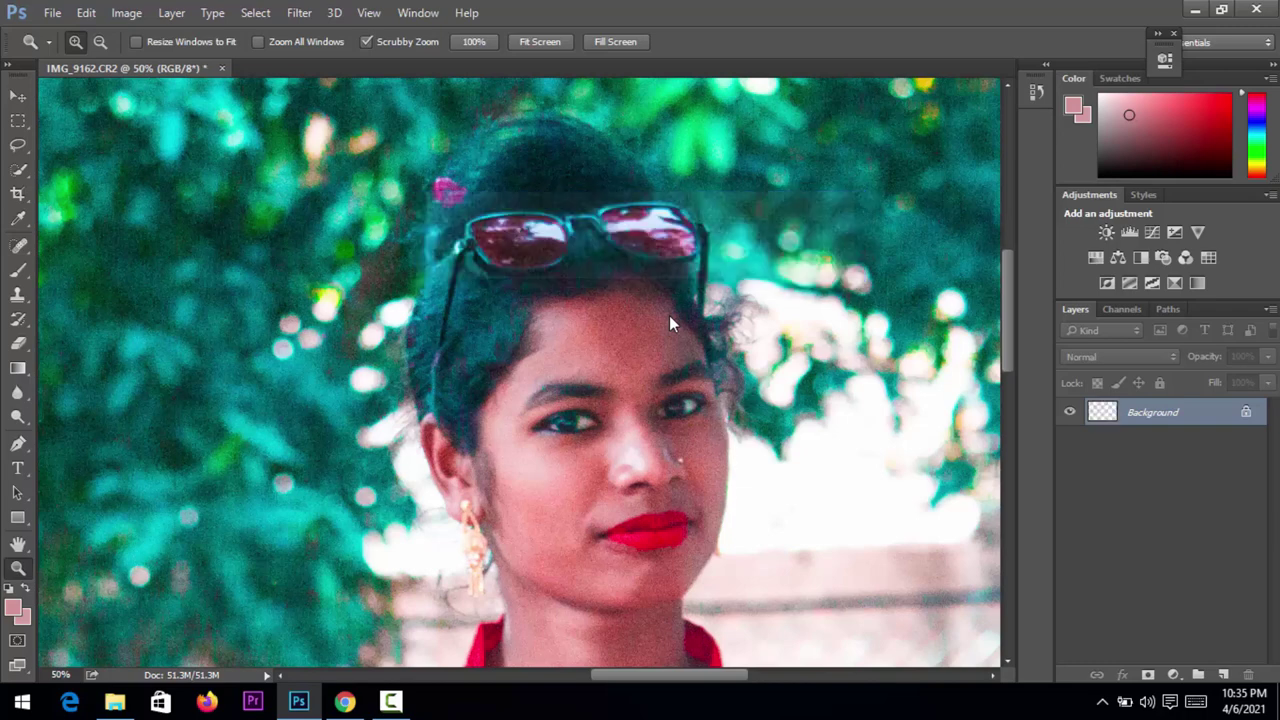
left_click(600, 441)
right_click(600, 445)
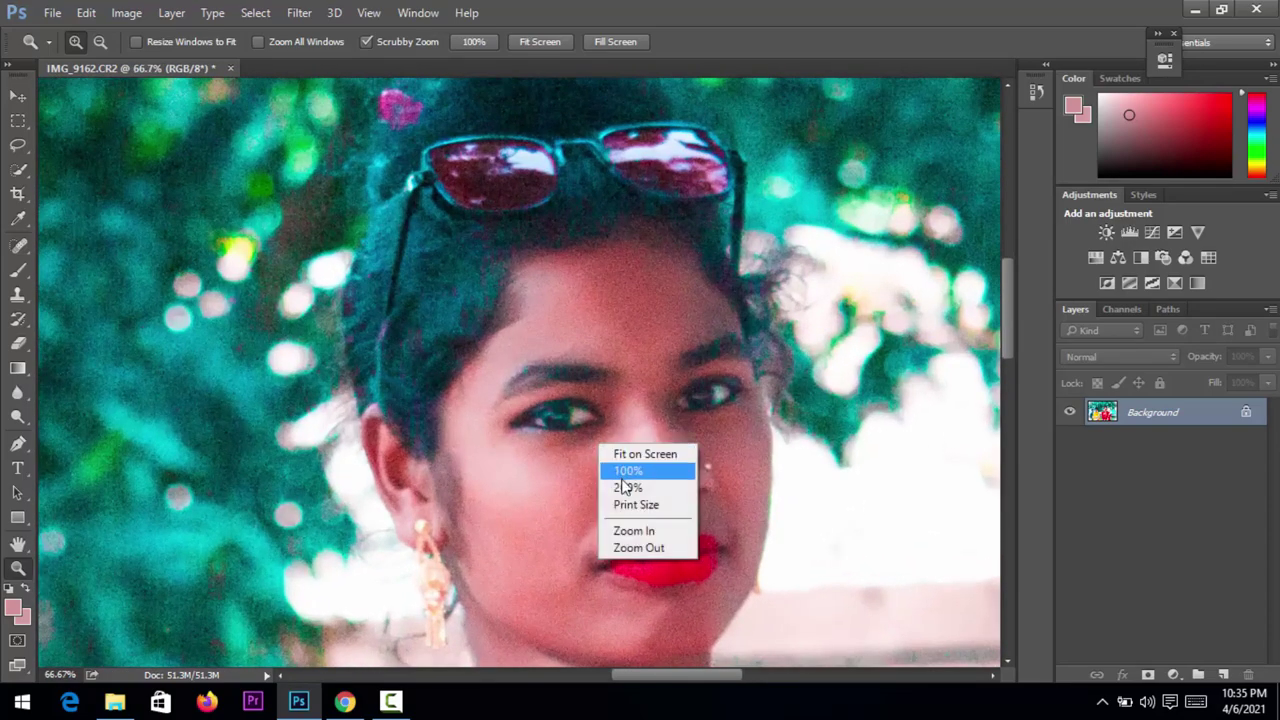
left_click(622, 476)
right_click(623, 481)
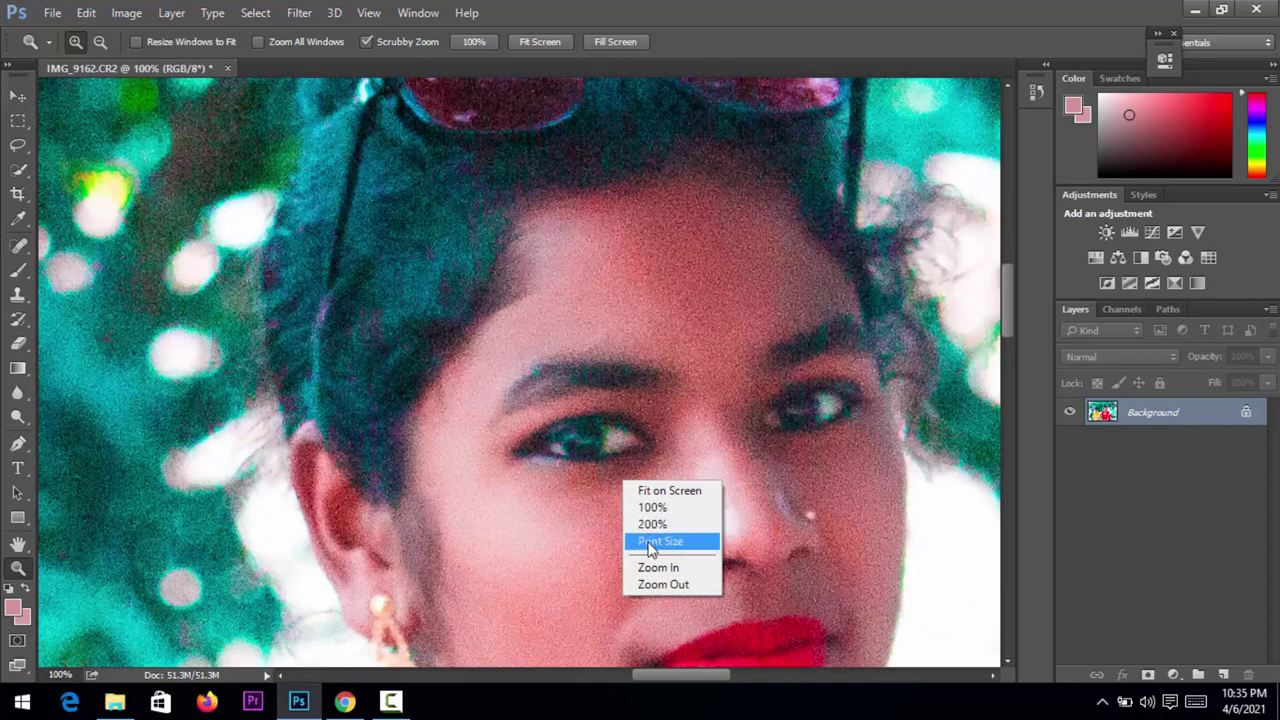
left_click(657, 584)
- Zoom out step by step through 33.3% and 25% until the whole photo fits
right_click(563, 423)
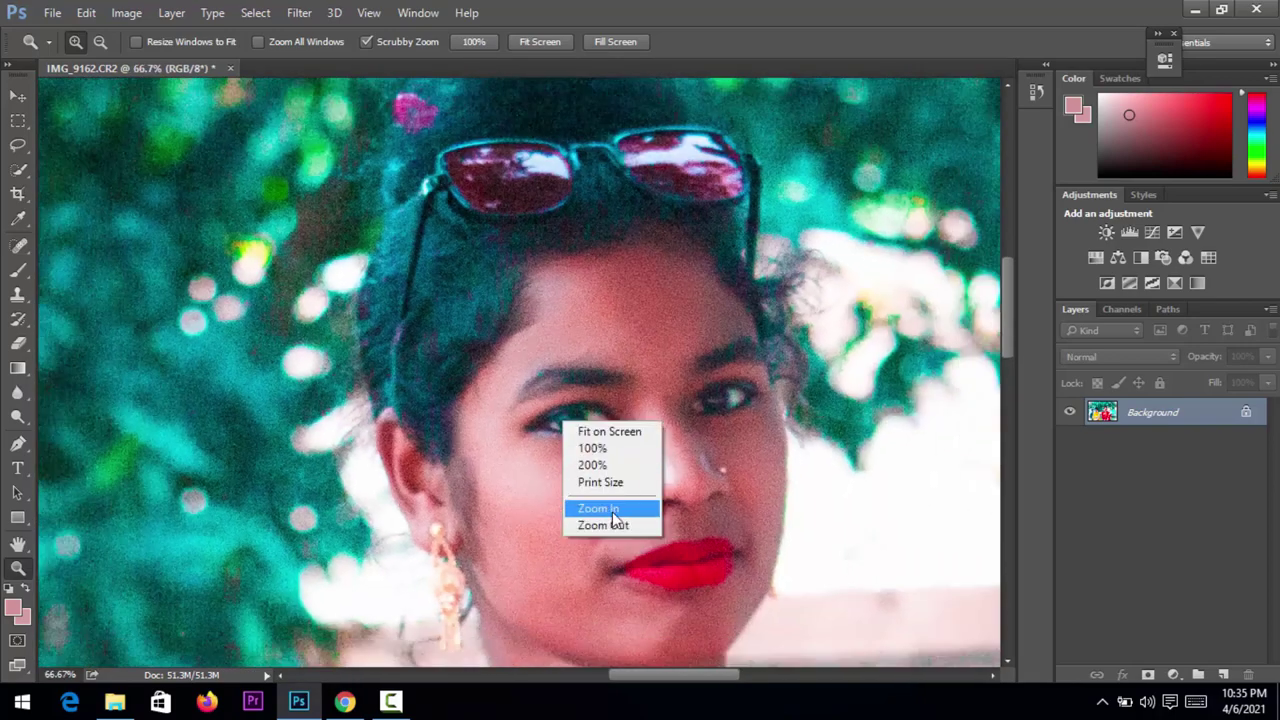
left_click(614, 524)
right_click(560, 420)
left_click(614, 522)
right_click(573, 389)
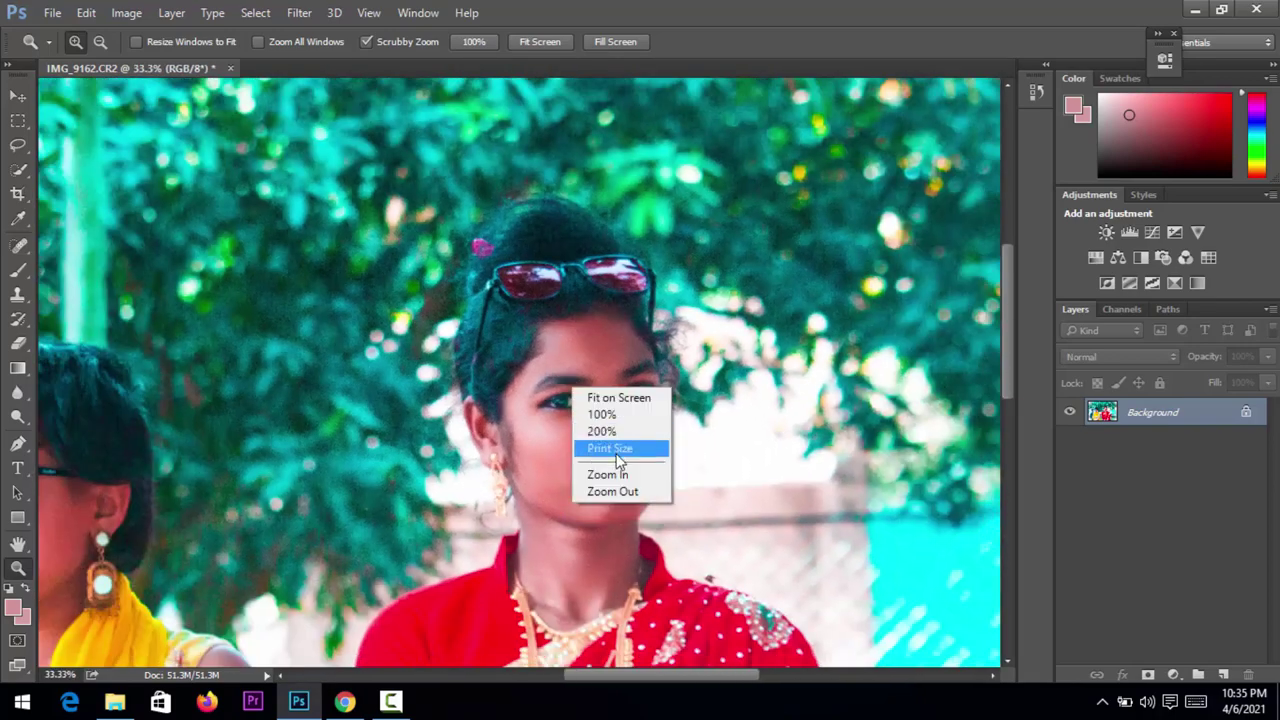
left_click(616, 491)
right_click(552, 353)
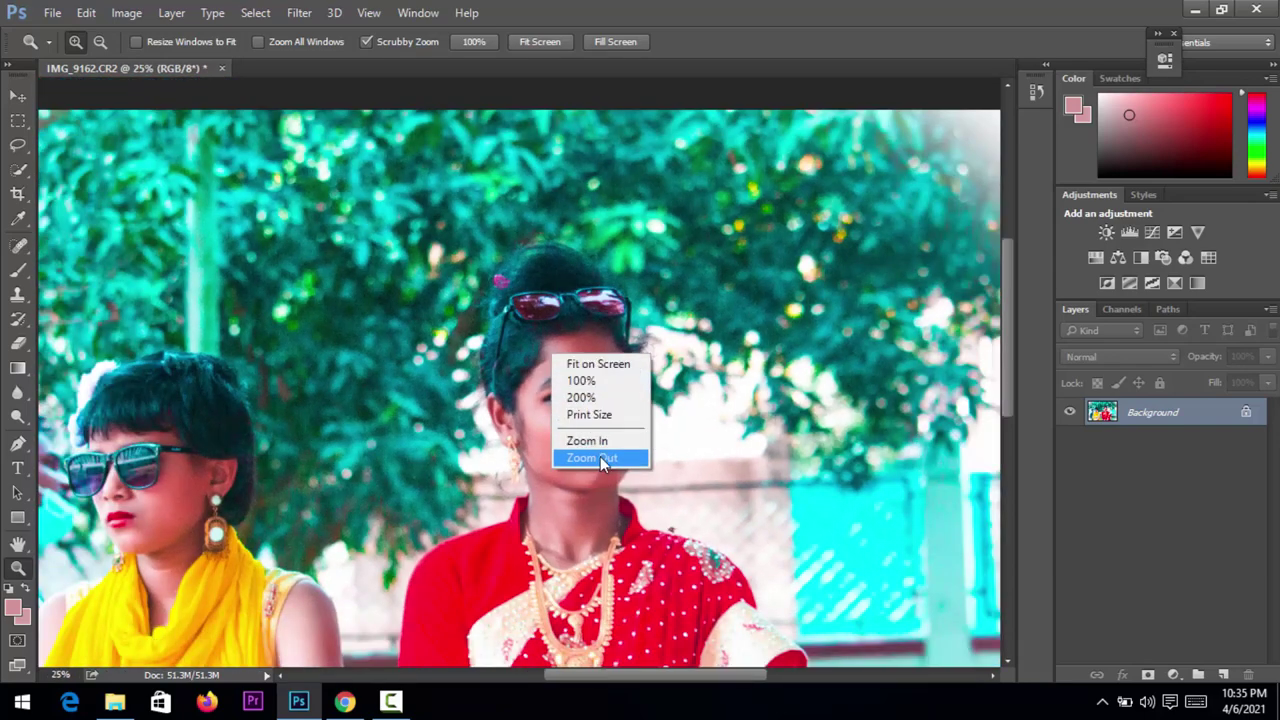
left_click(600, 457)
right_click(540, 312)
left_click(351, 297)
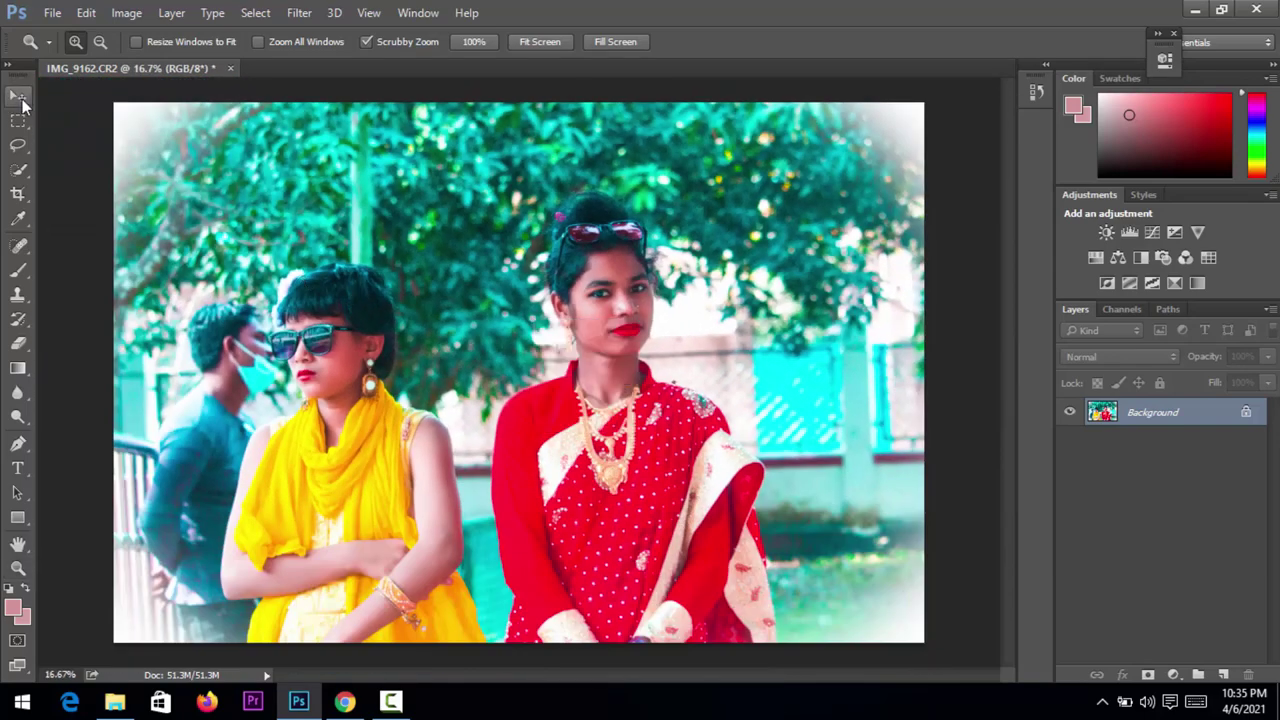
- Select the Move tool and bring up Save As with JPEG as the format
left_click(22, 100)
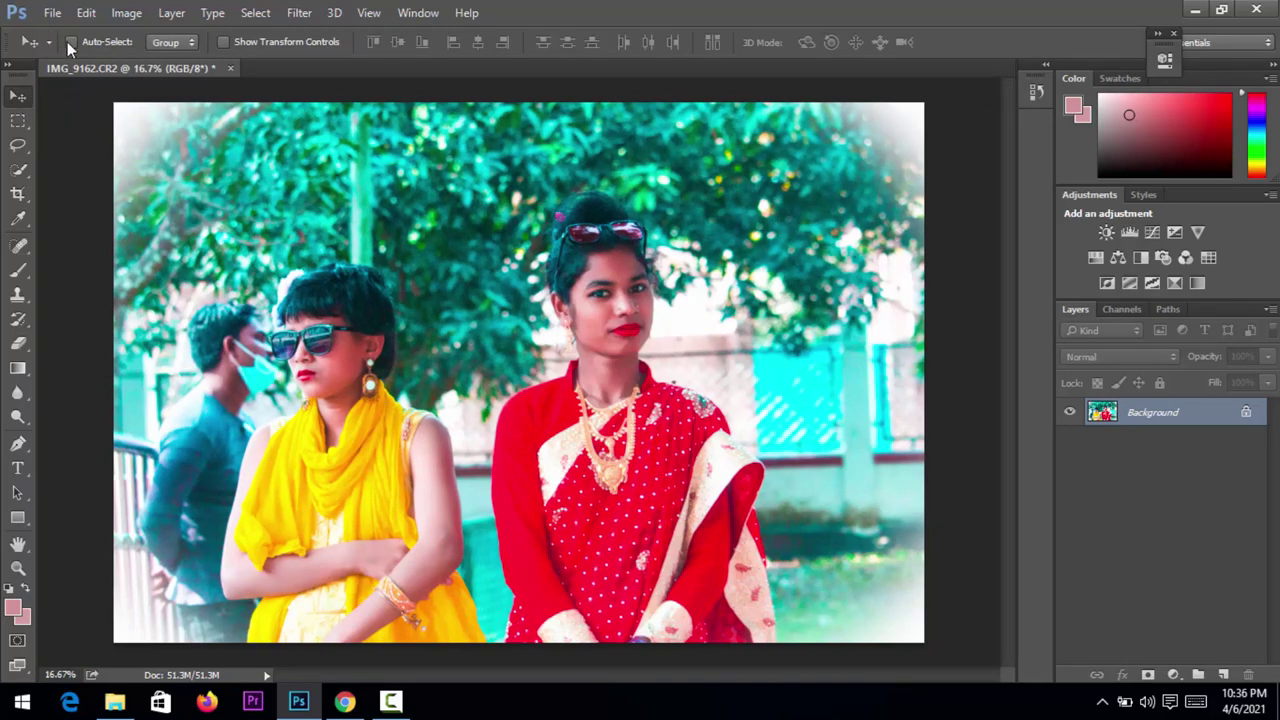
left_click(52, 13)
- Save IMG_9162.jpg to the Desktop at JPEG Quality 12 (Maximum), Baseline Standard
scroll(145, 215, "up", 1)
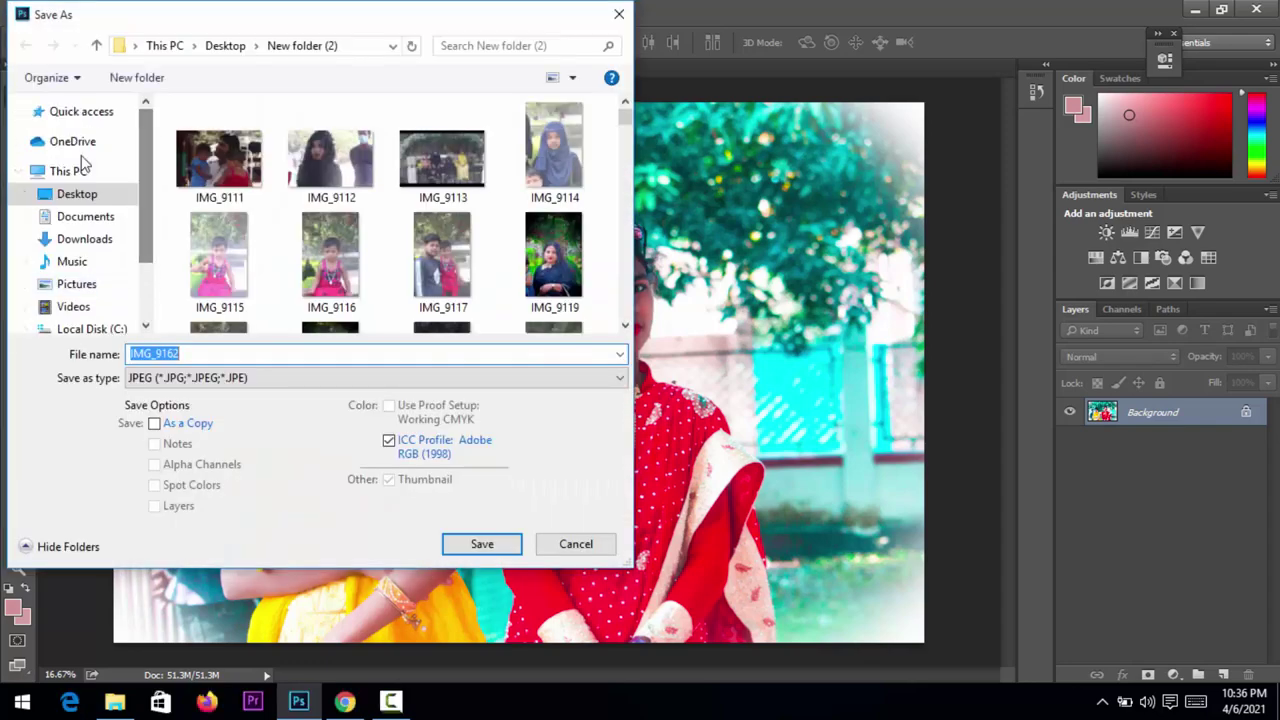
left_click(80, 196)
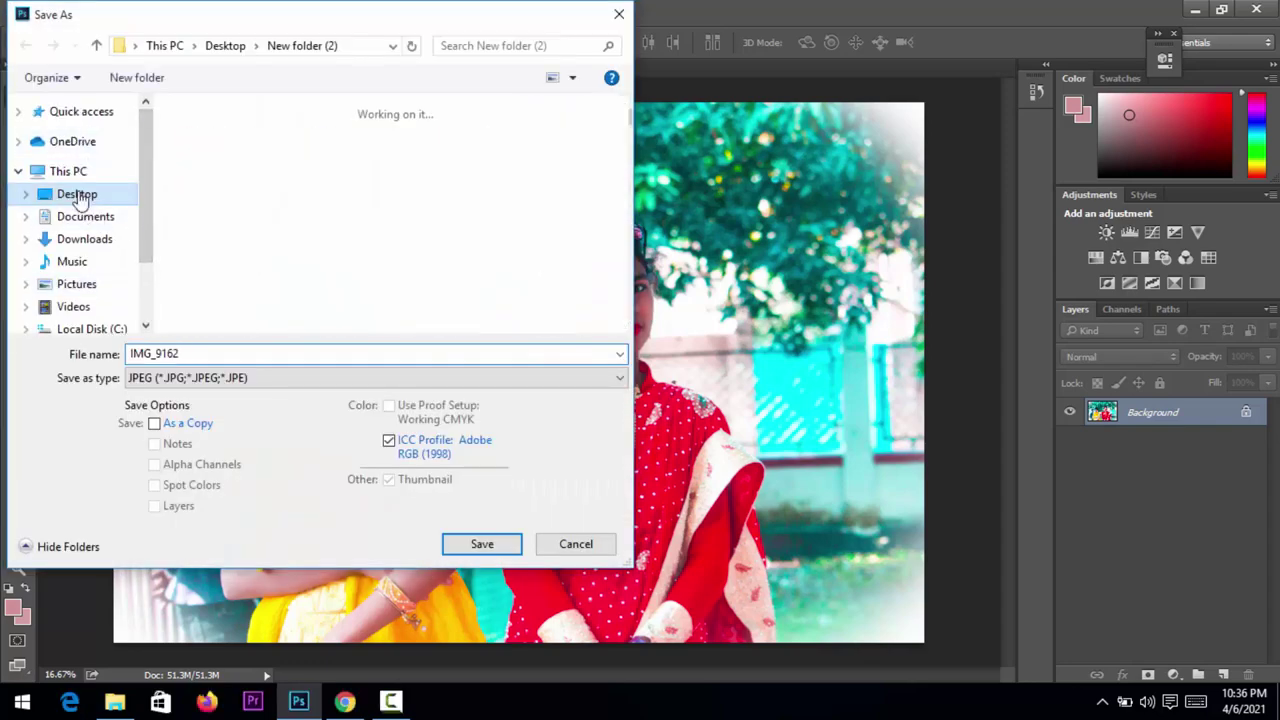
left_click(482, 544)
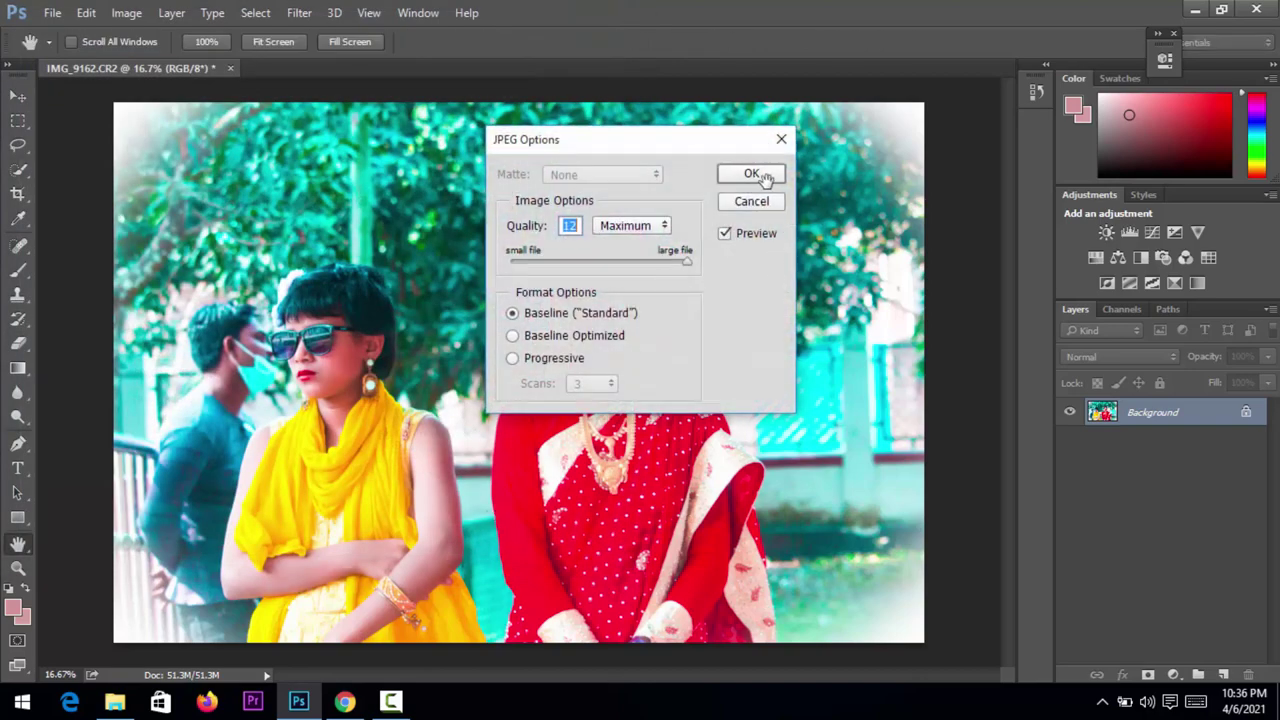
left_click(759, 174)
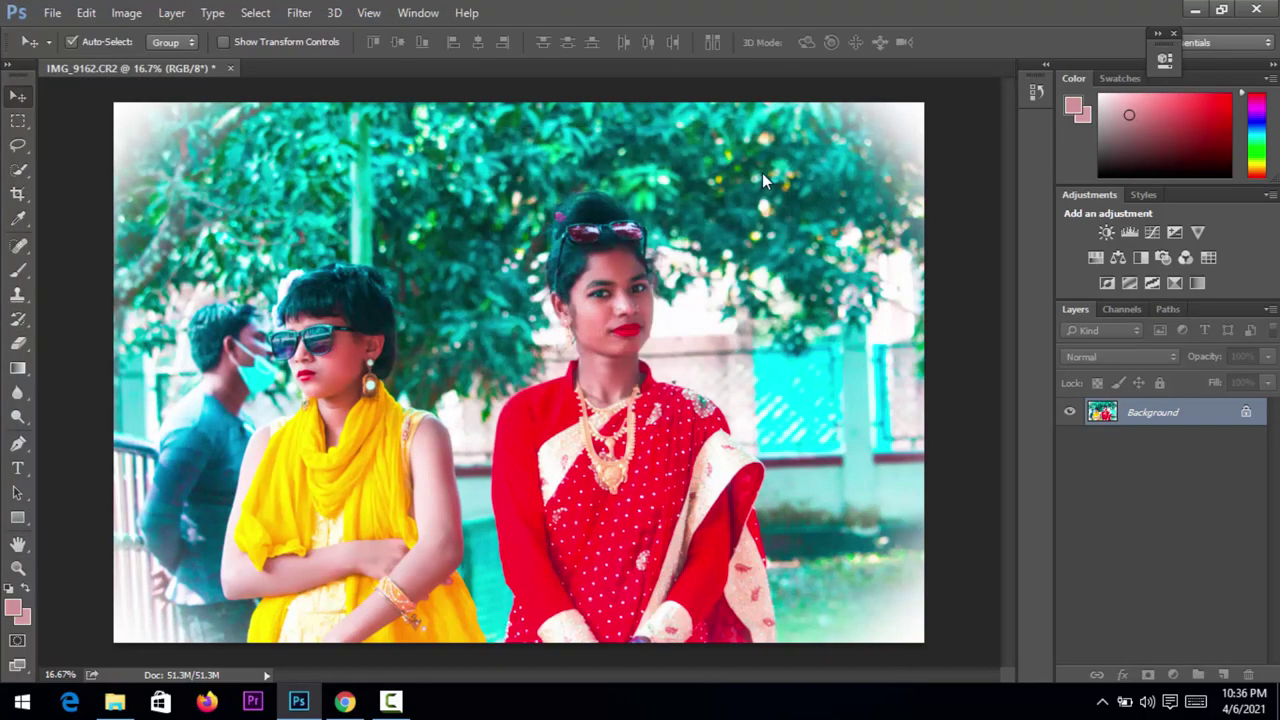